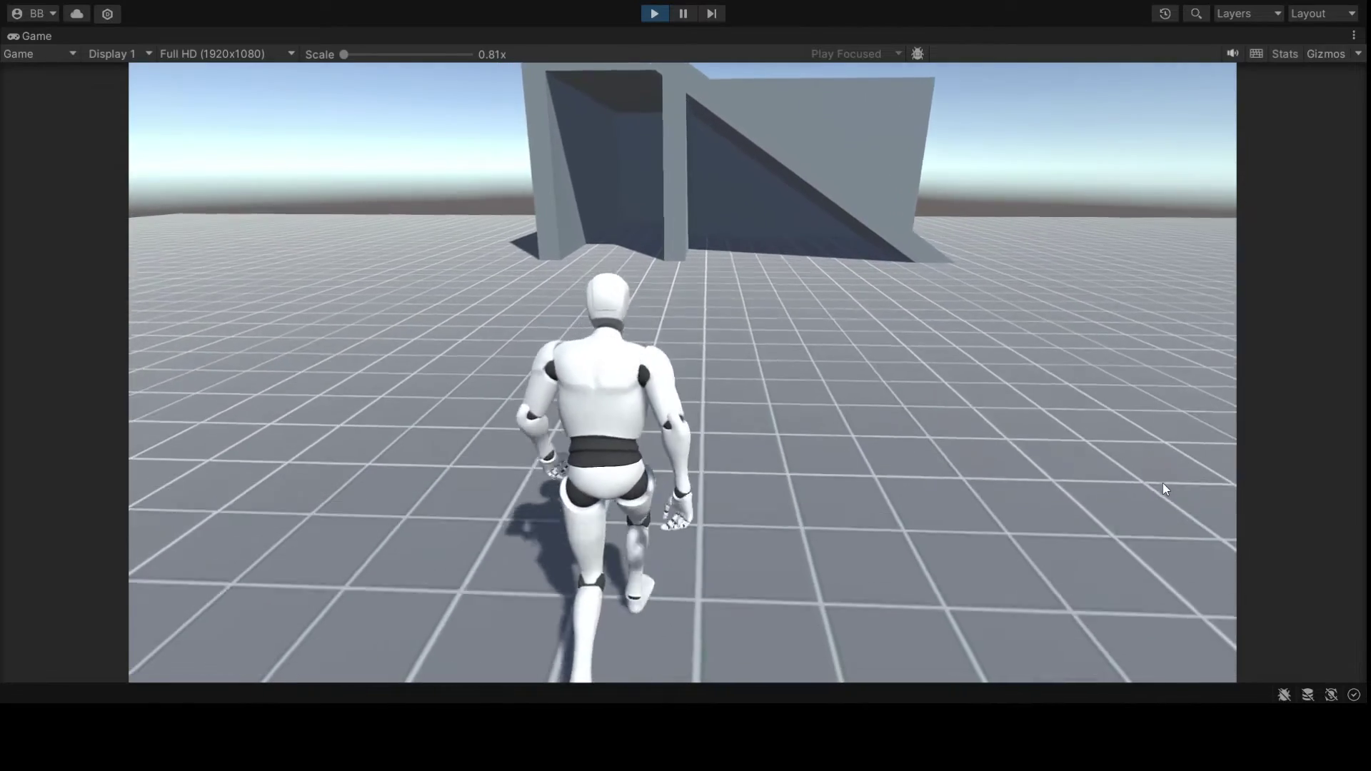
Step: Play-test the character by running across the grid, through the passage and up the ramp, jumping off, and exit play mode
{"action": "key", "text": "w"}
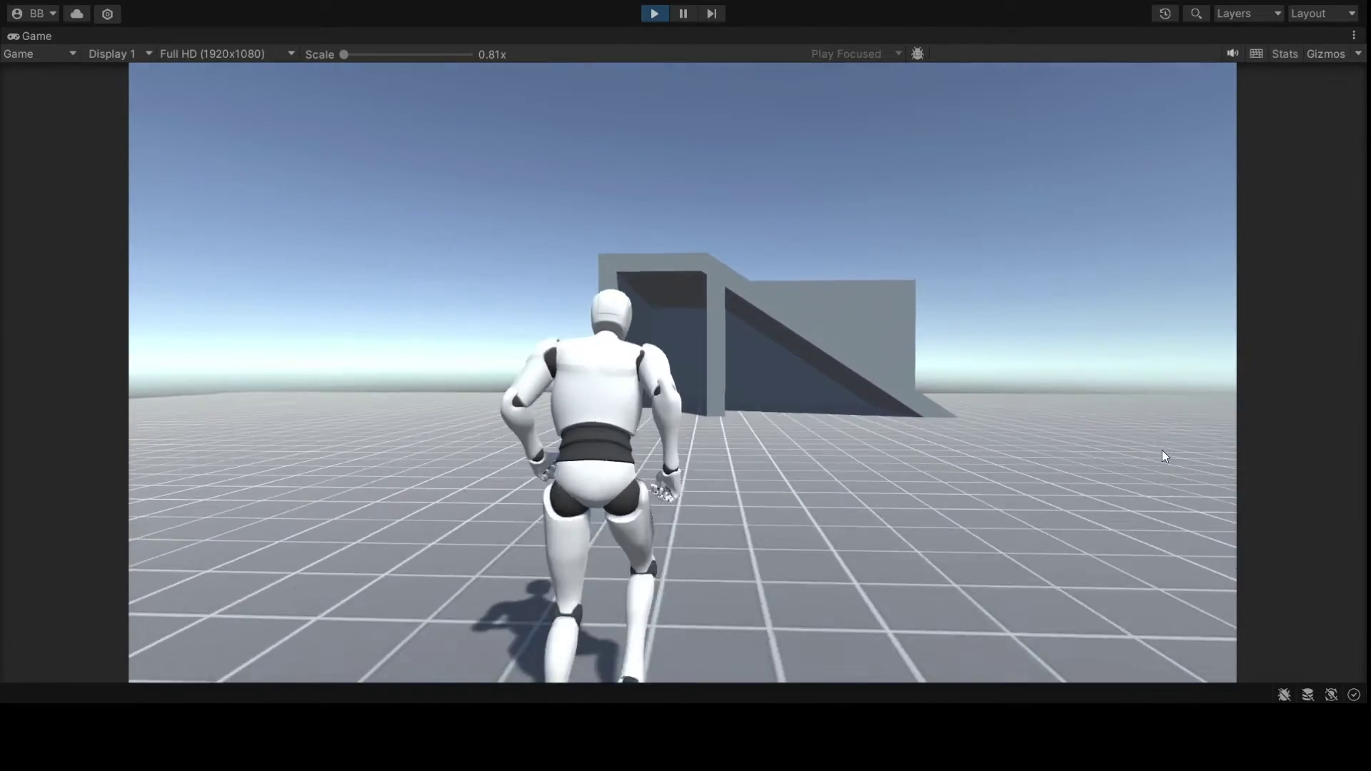
{"action": "key", "text": "w"}
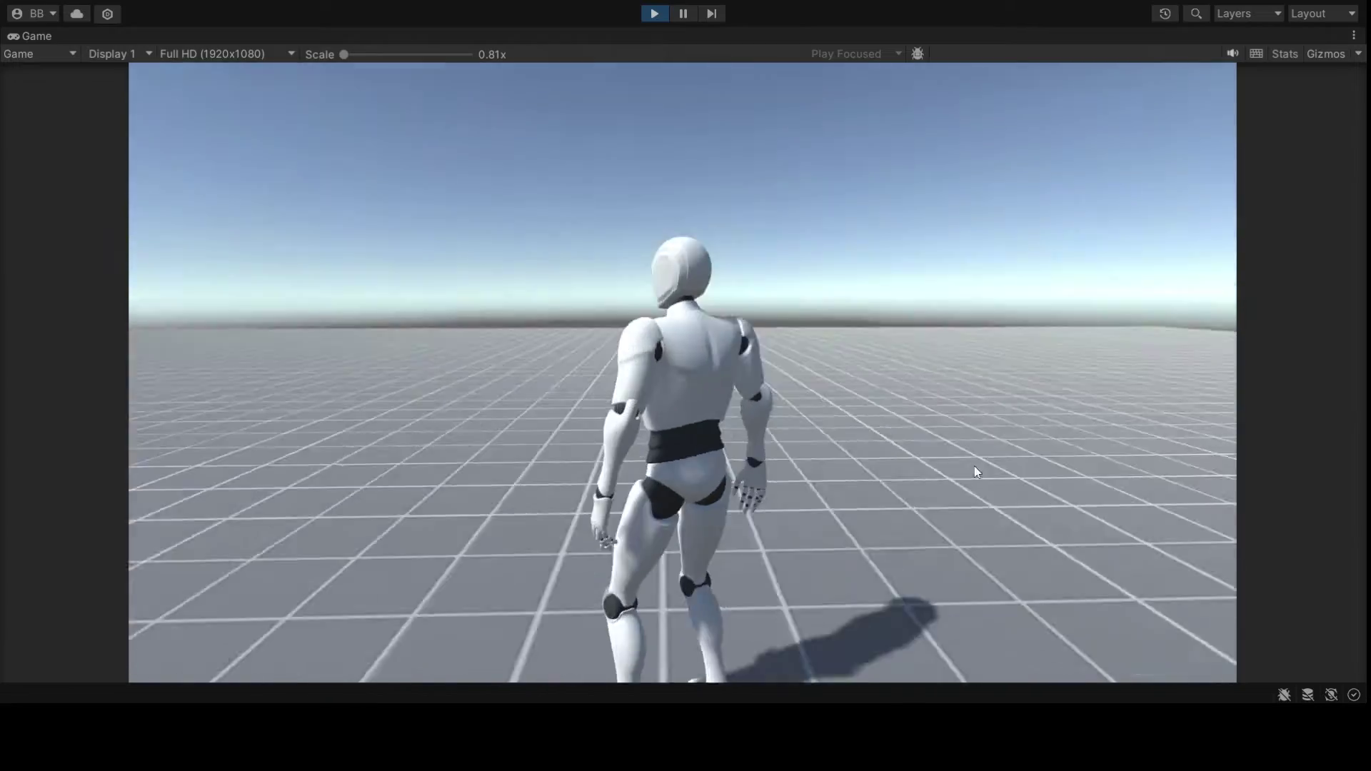
{"action": "key", "text": "w"}
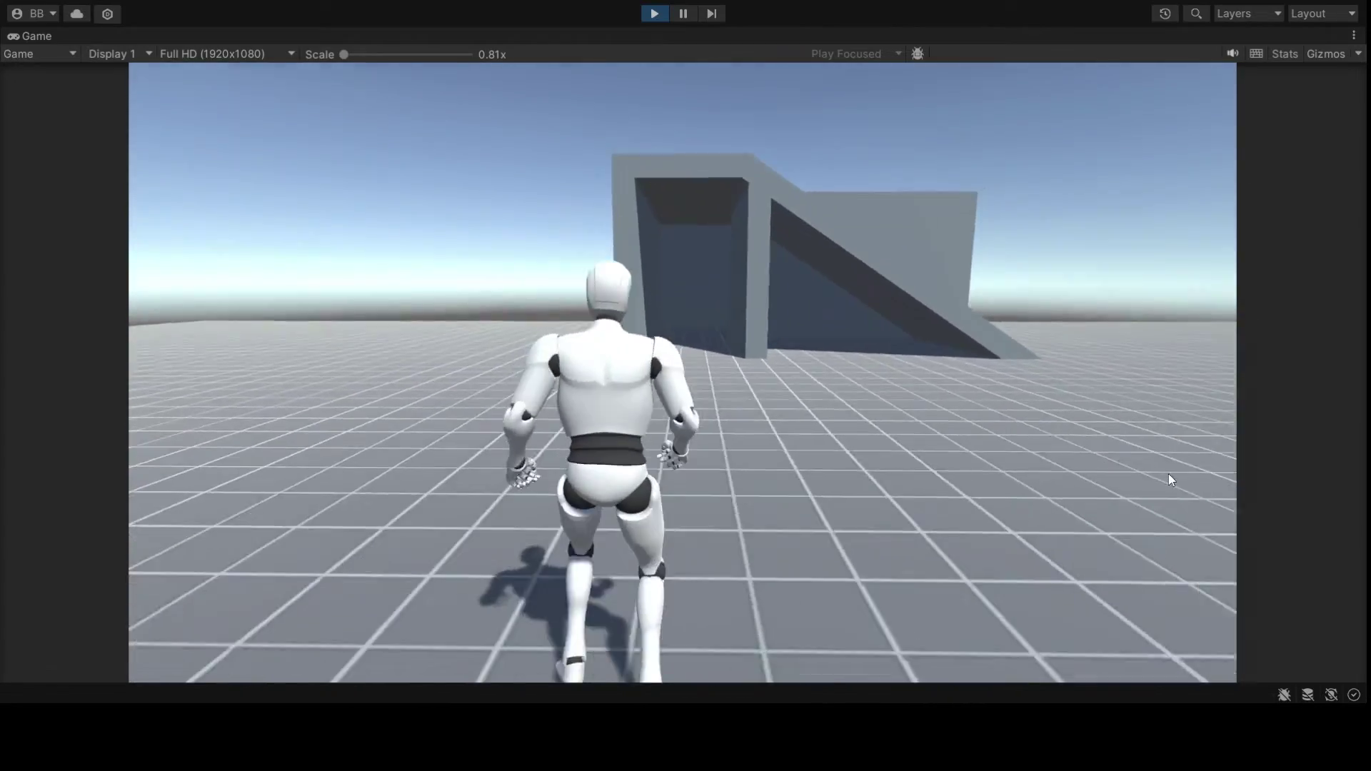
{"action": "key", "text": "w"}
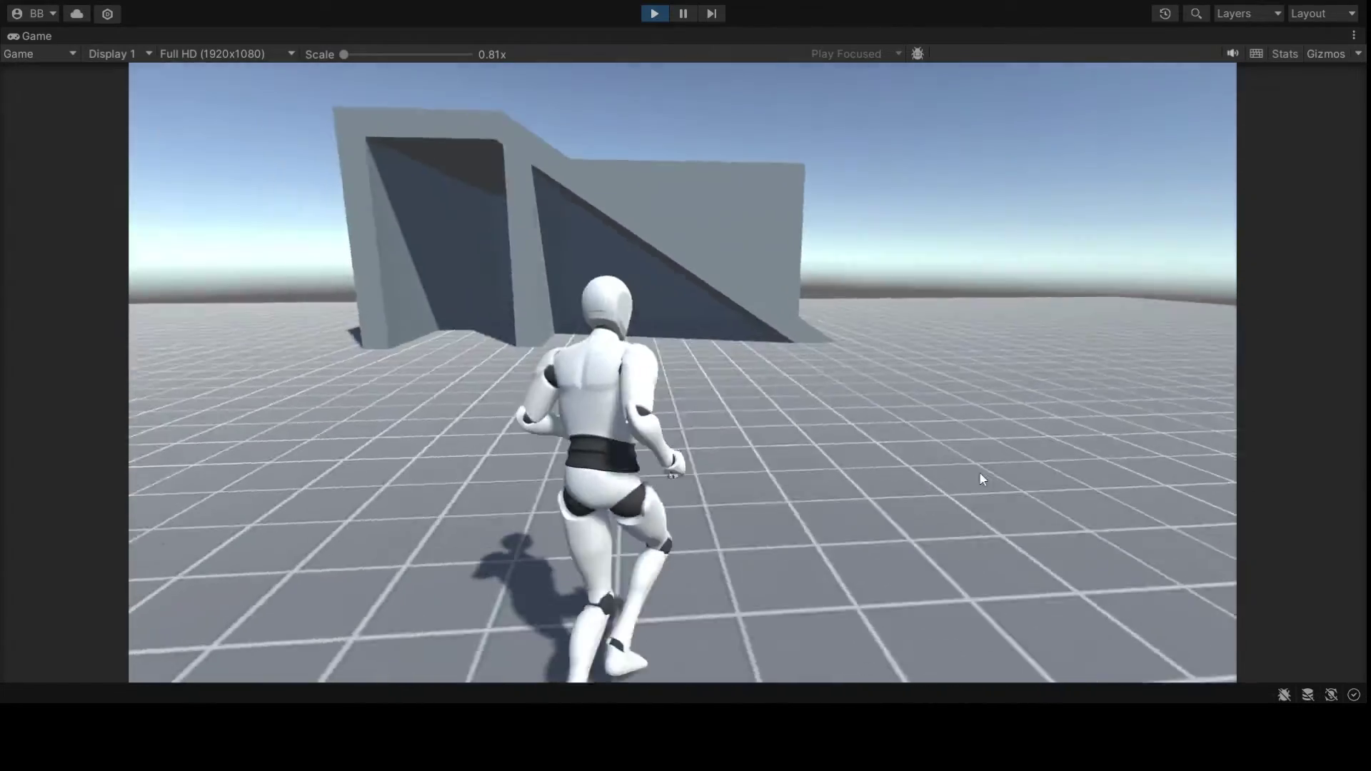
{"action": "key", "text": "w"}
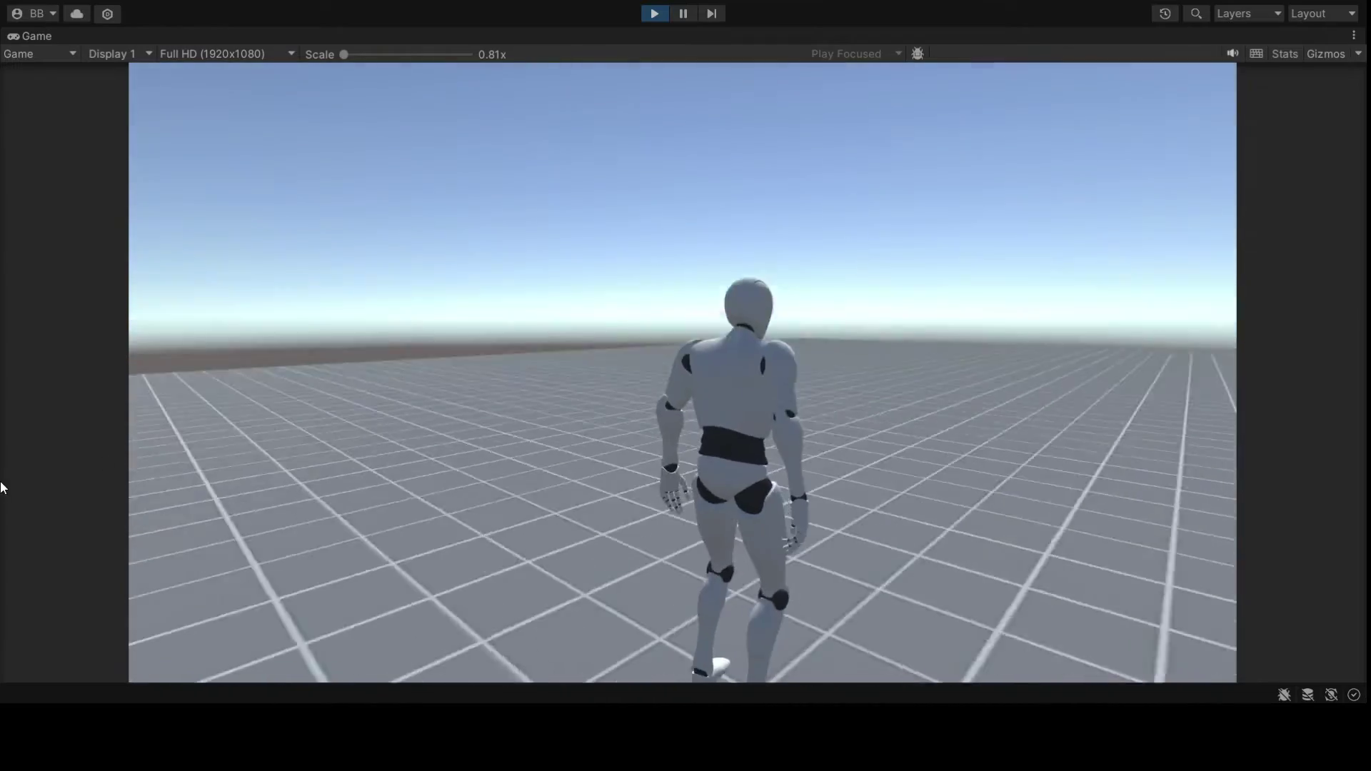
{"action": "key", "text": "w"}
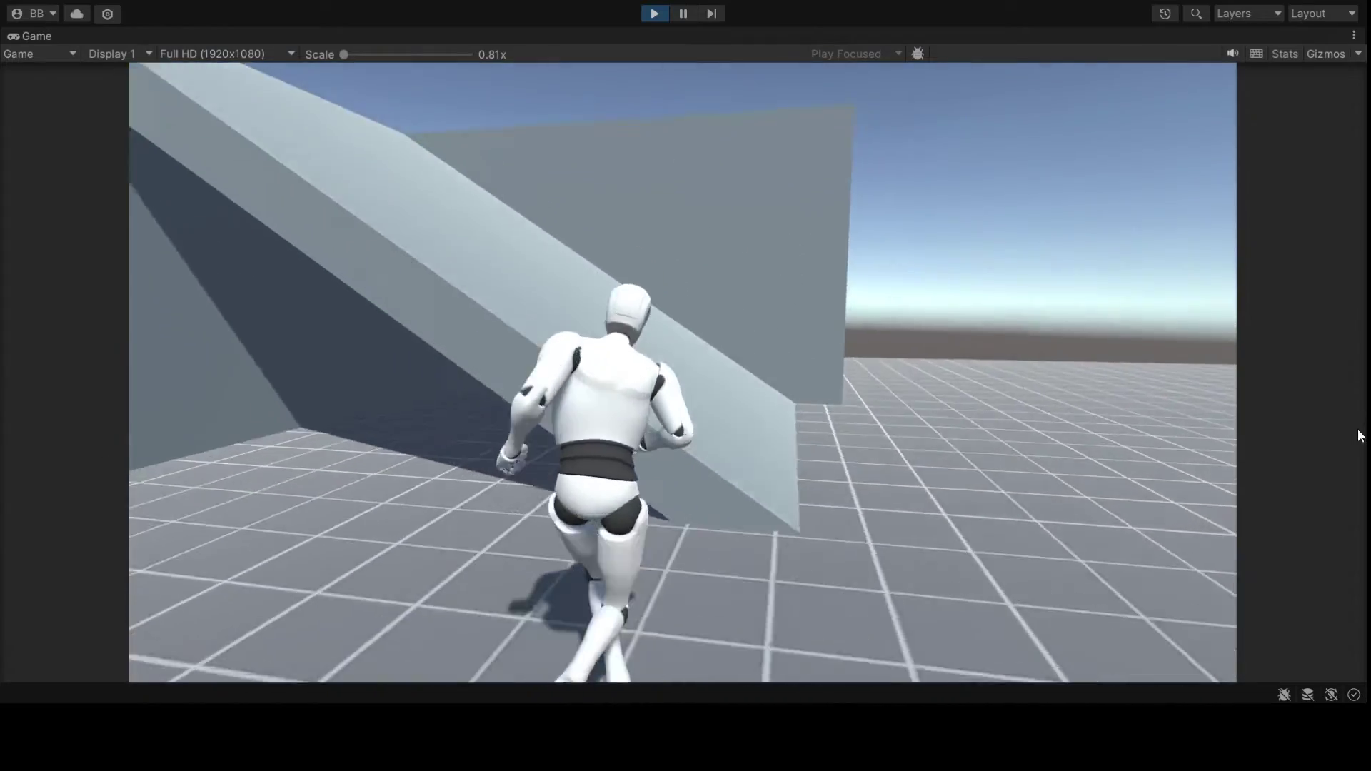
{"action": "key", "text": "w"}
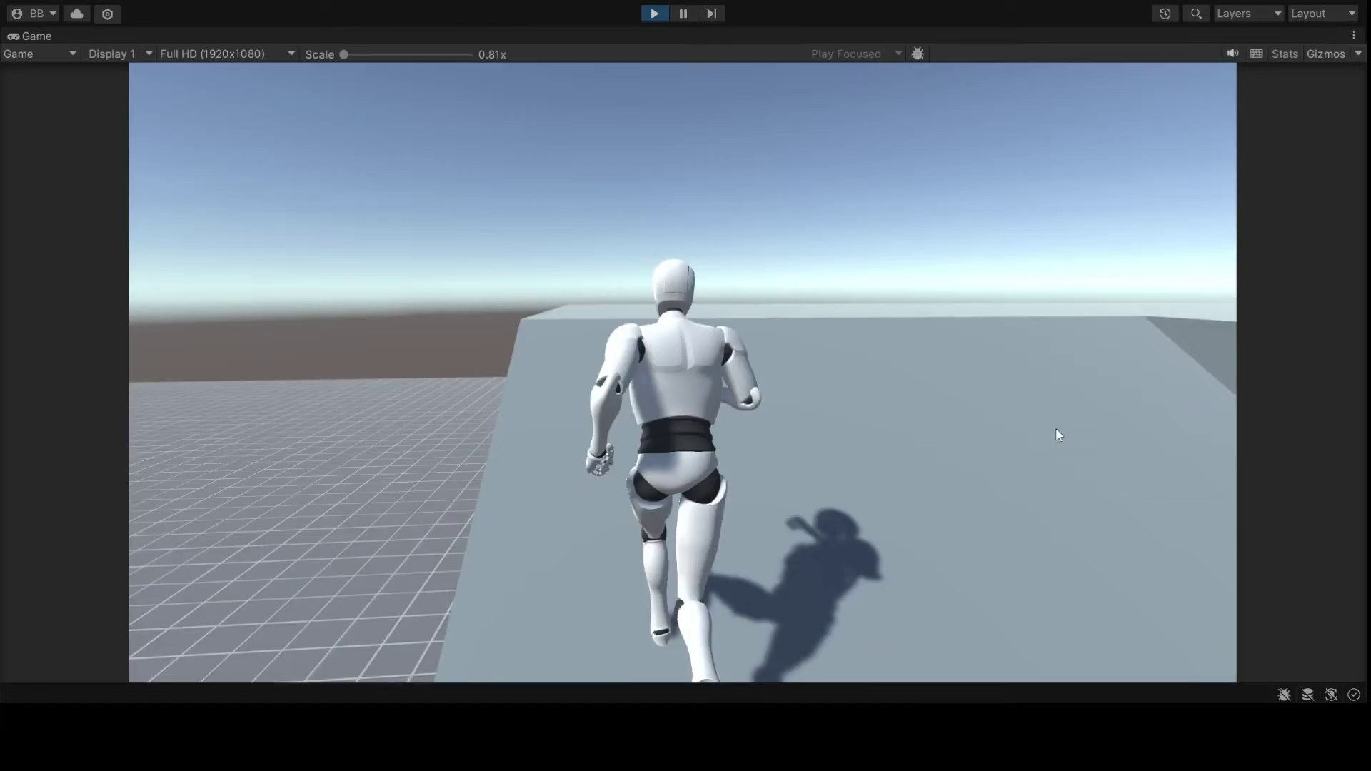
{"action": "key", "text": "w"}
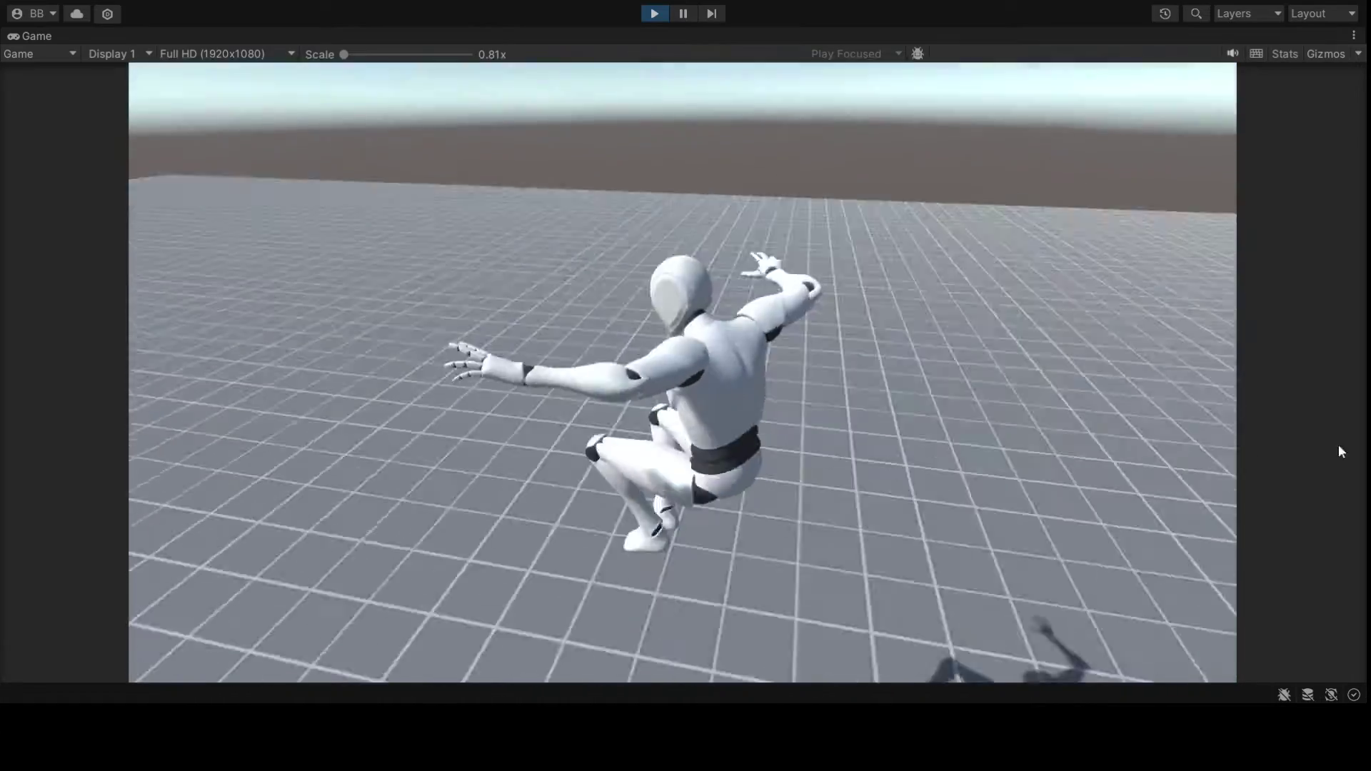
{"action": "key", "text": "w"}
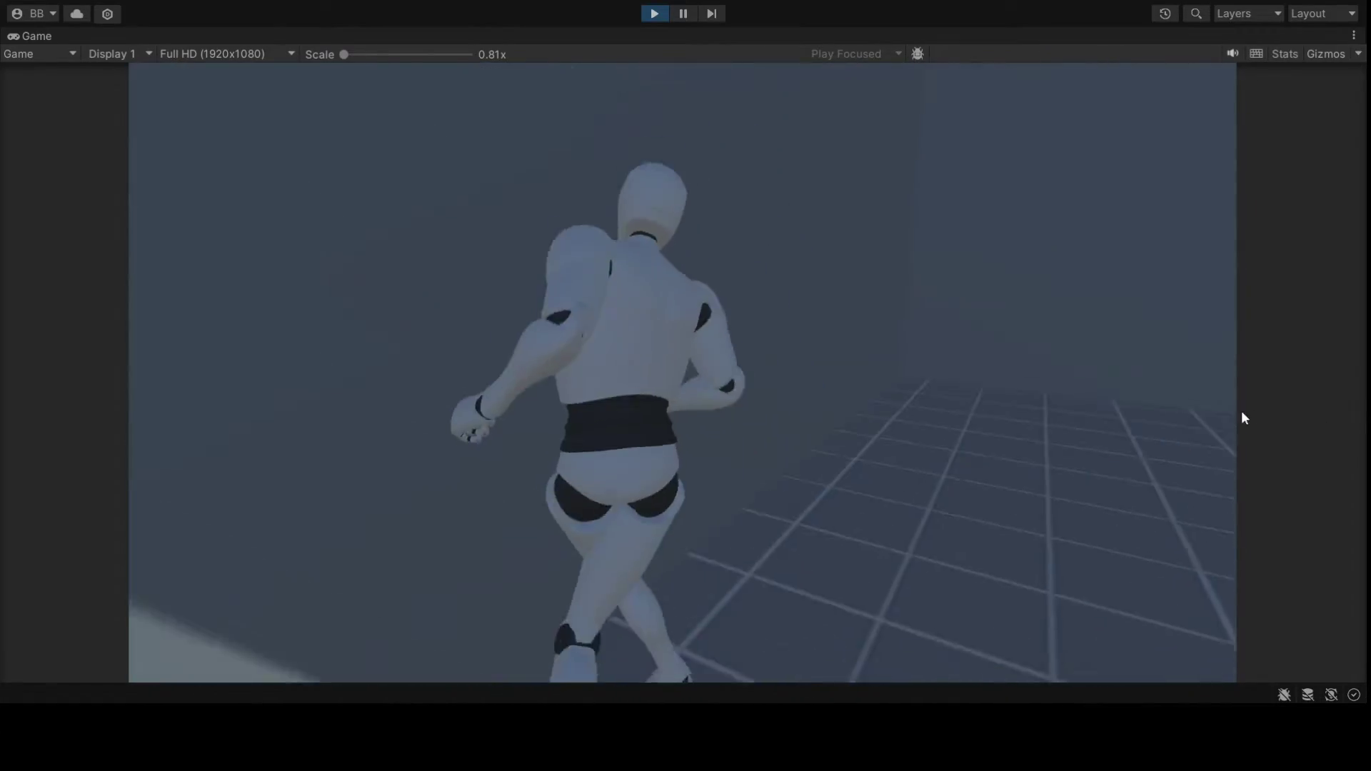
{"action": "key", "text": "w"}
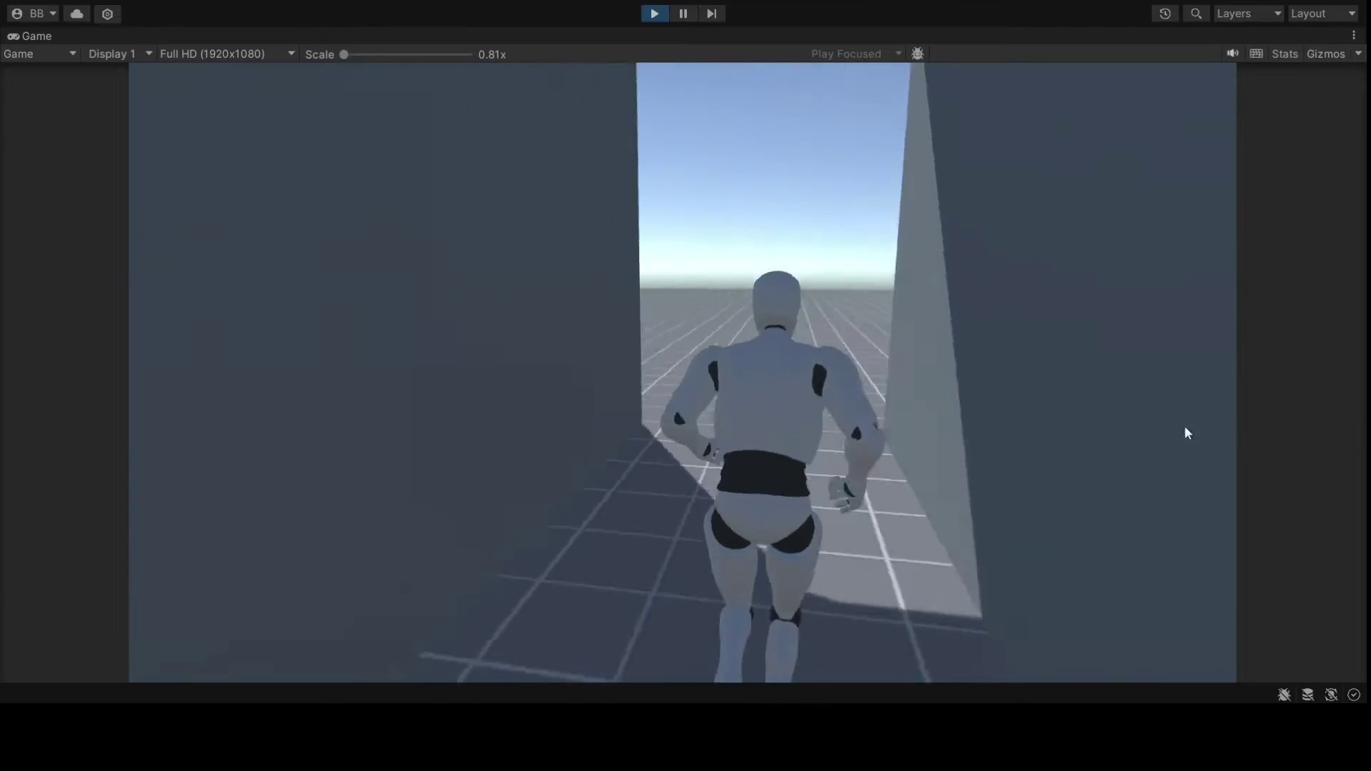
{"action": "key", "text": "w"}
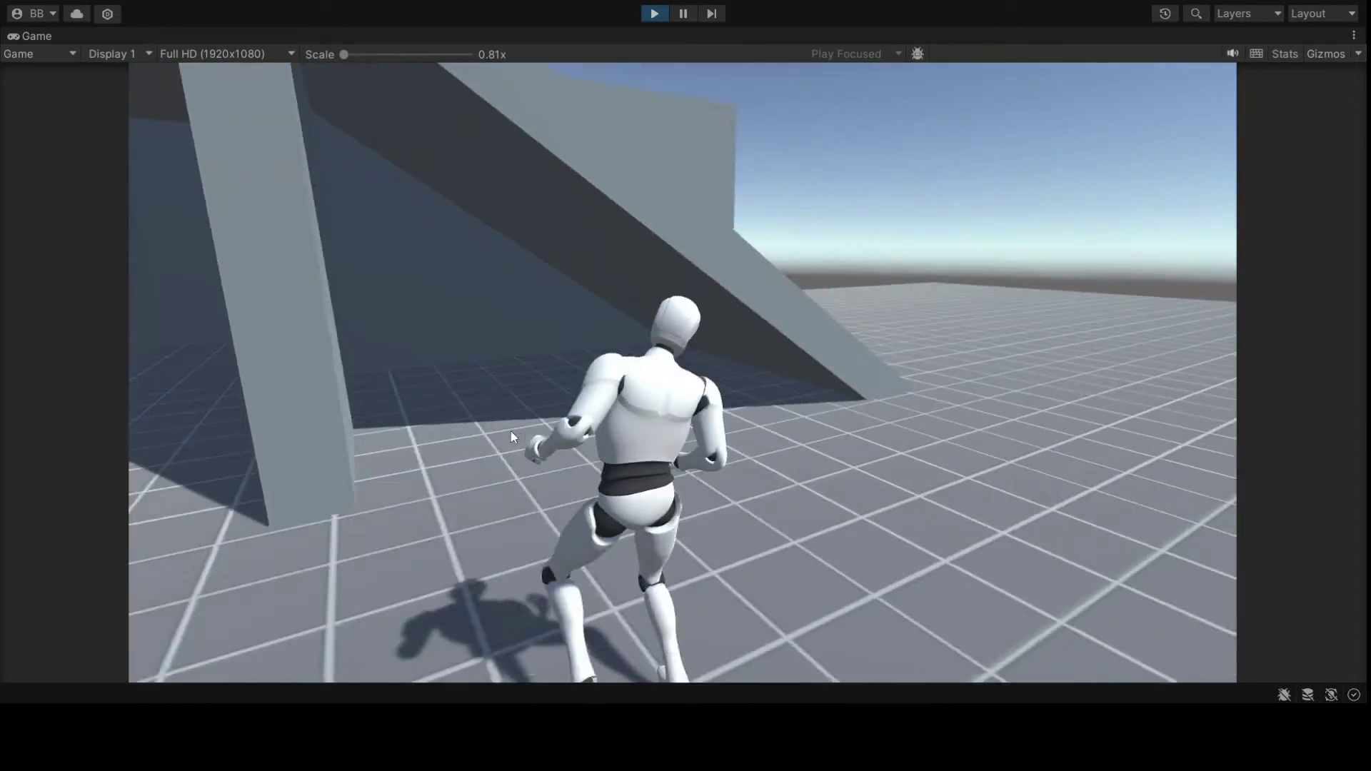
{"action": "key", "text": "w"}
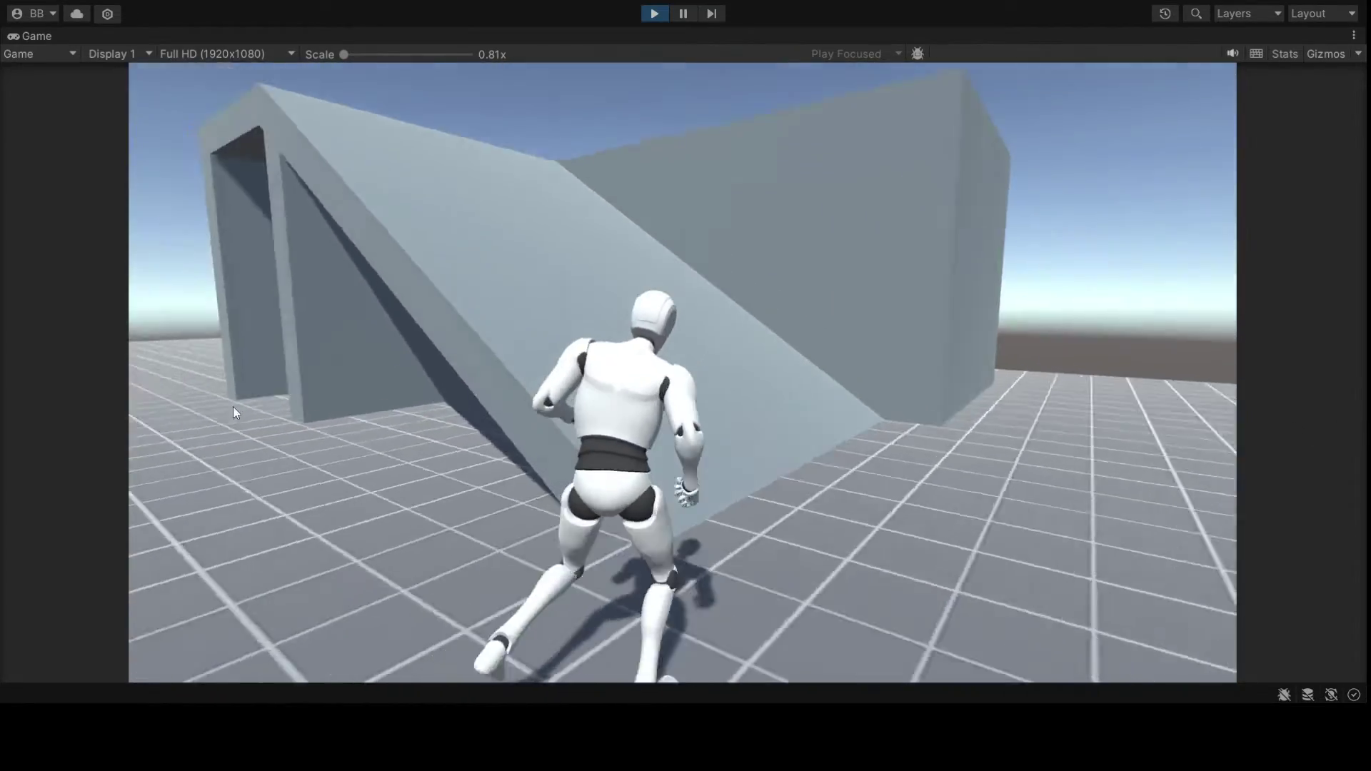
{"action": "key", "text": "w"}
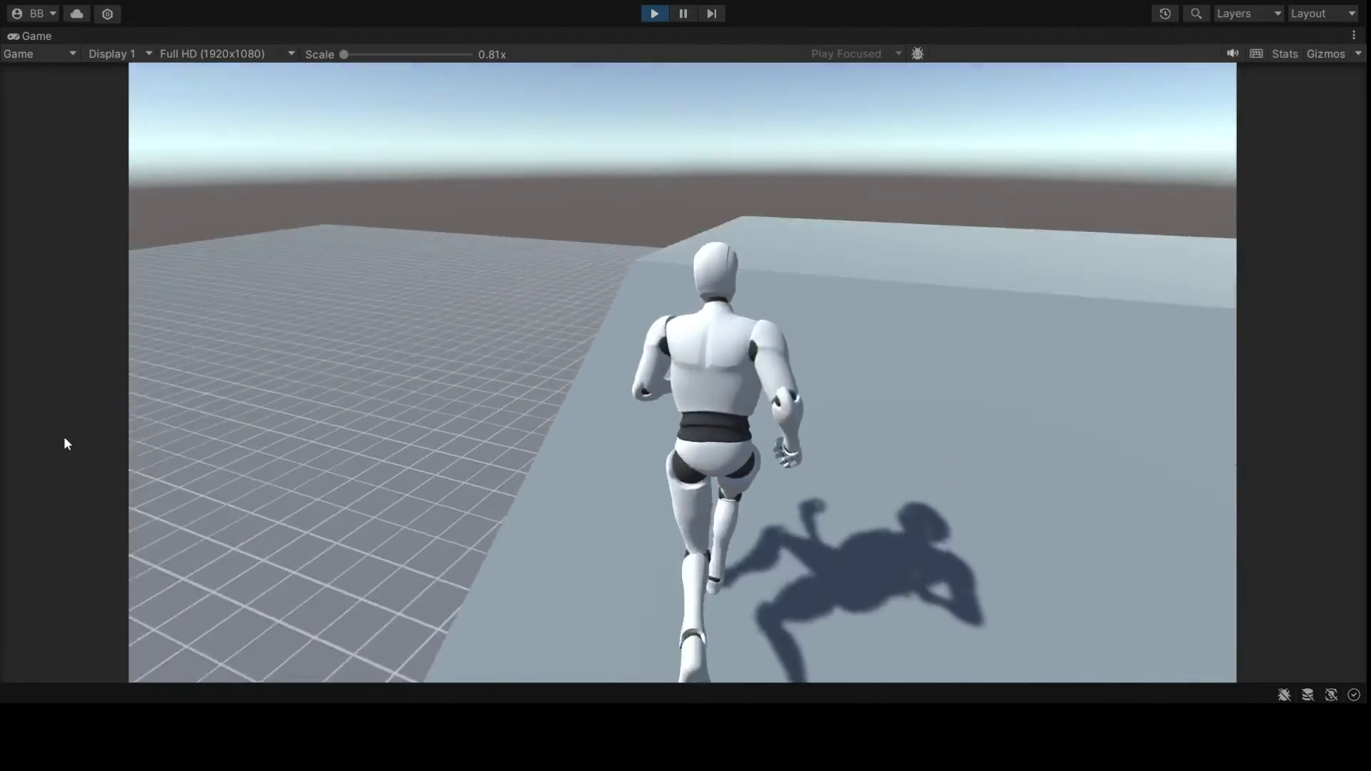
{"action": "key", "text": "space"}
{"action": "key", "text": "w"}
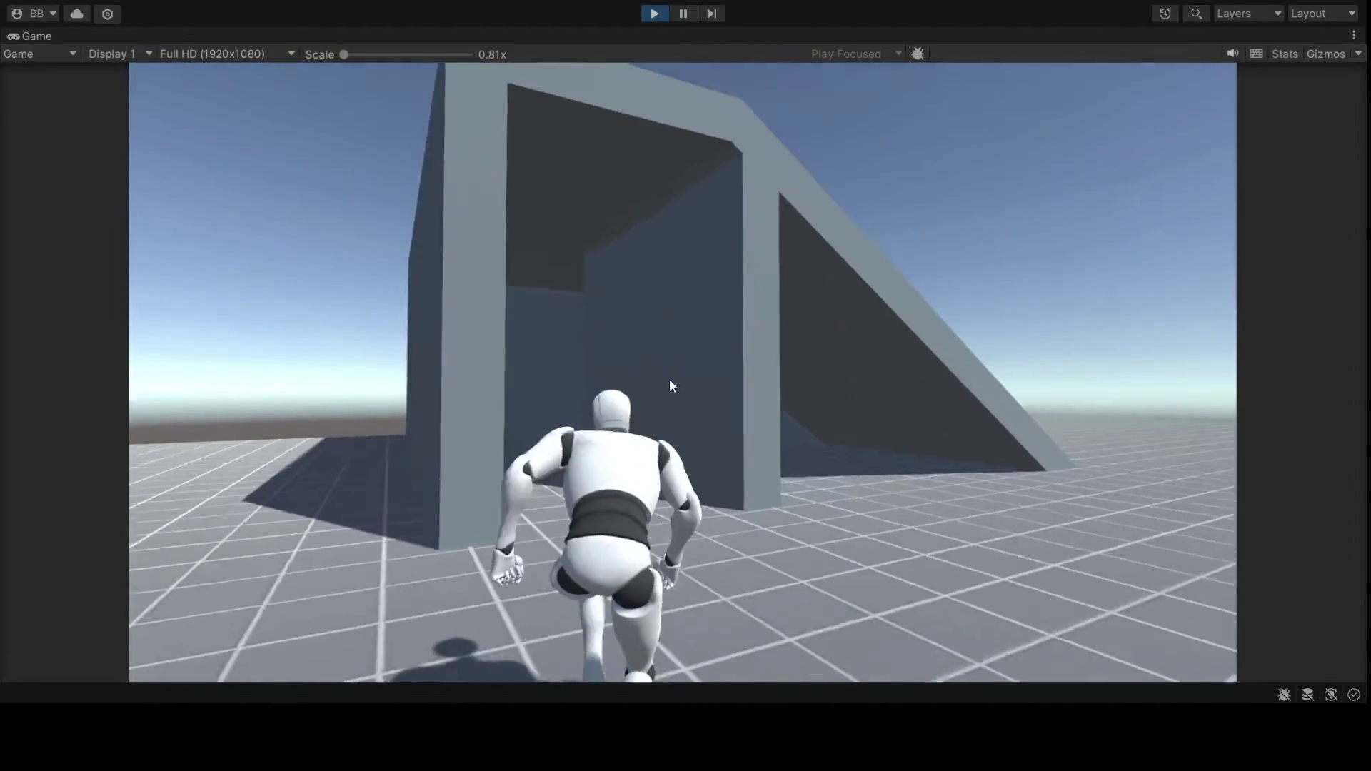
{"action": "key", "text": "w"}
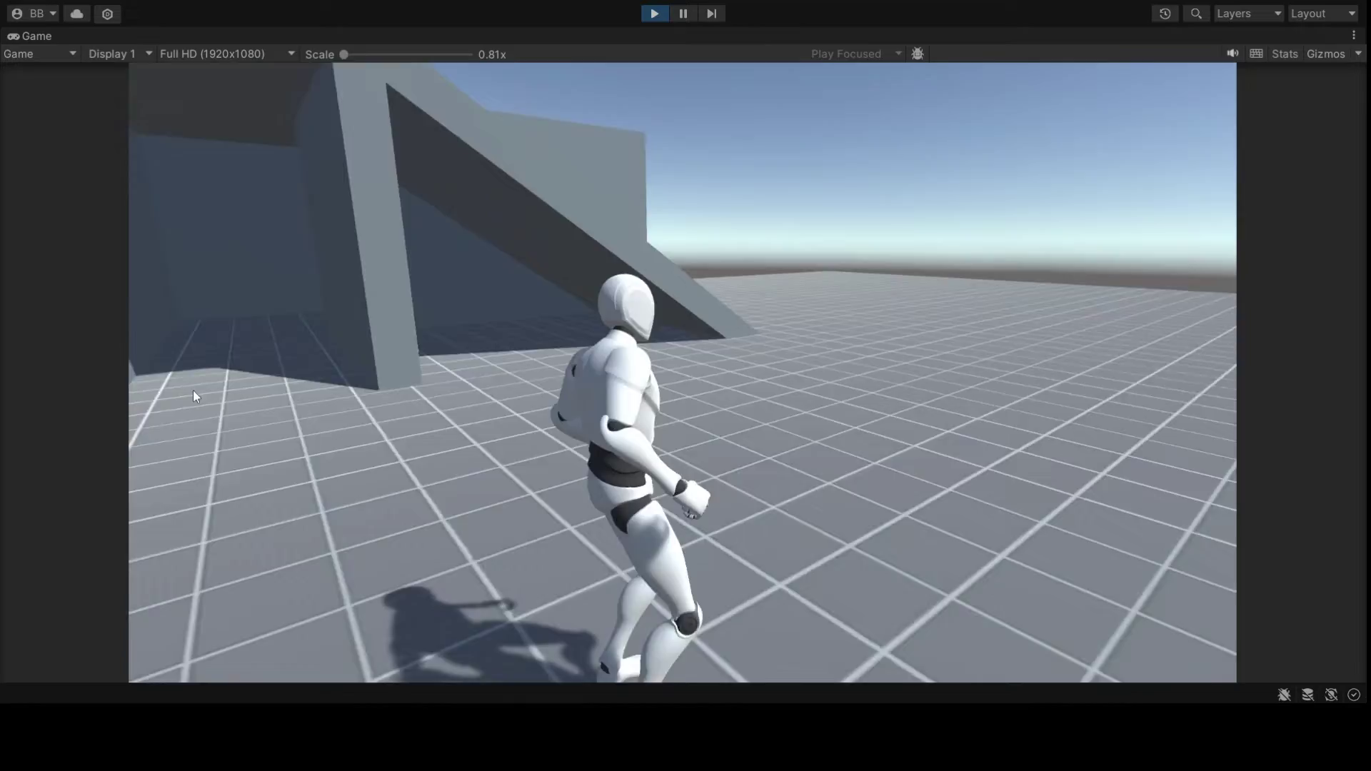
{"action": "key", "text": "w"}
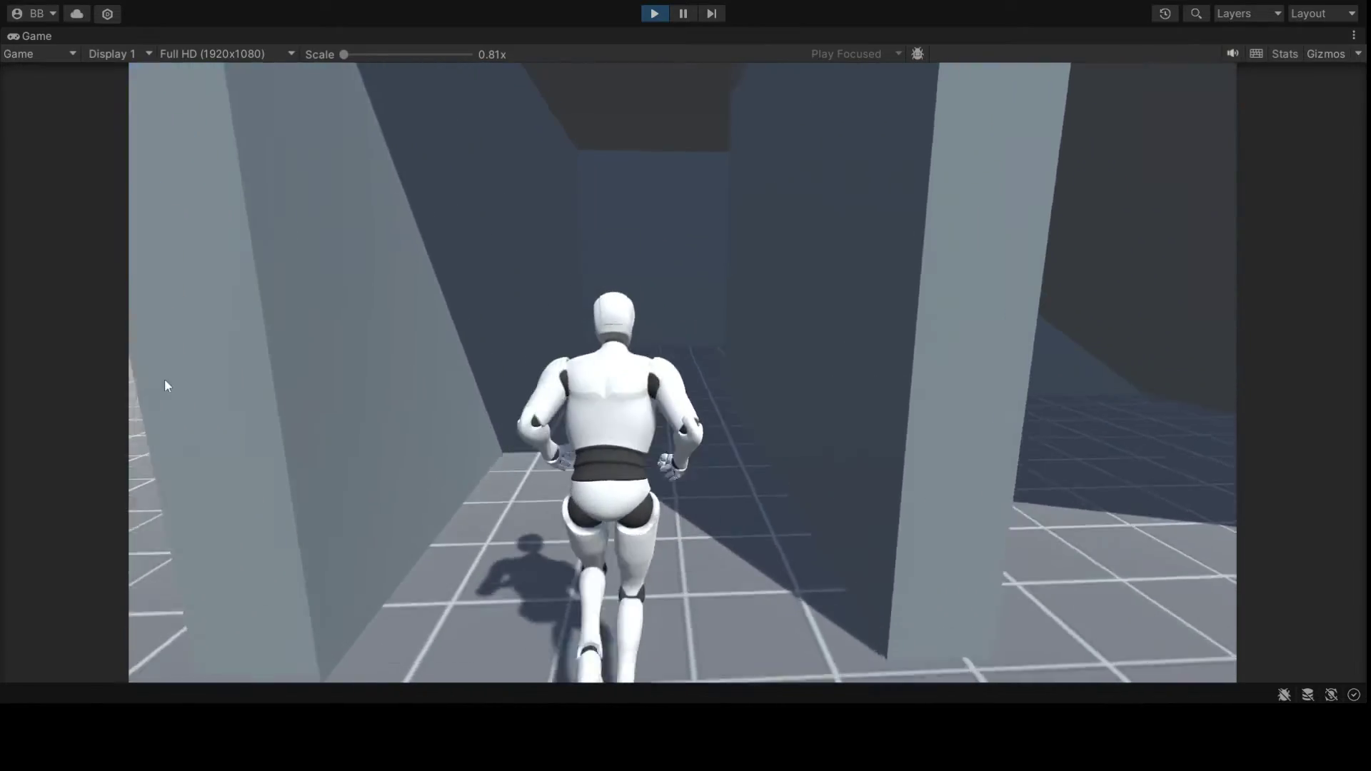
{"action": "key", "text": "w"}
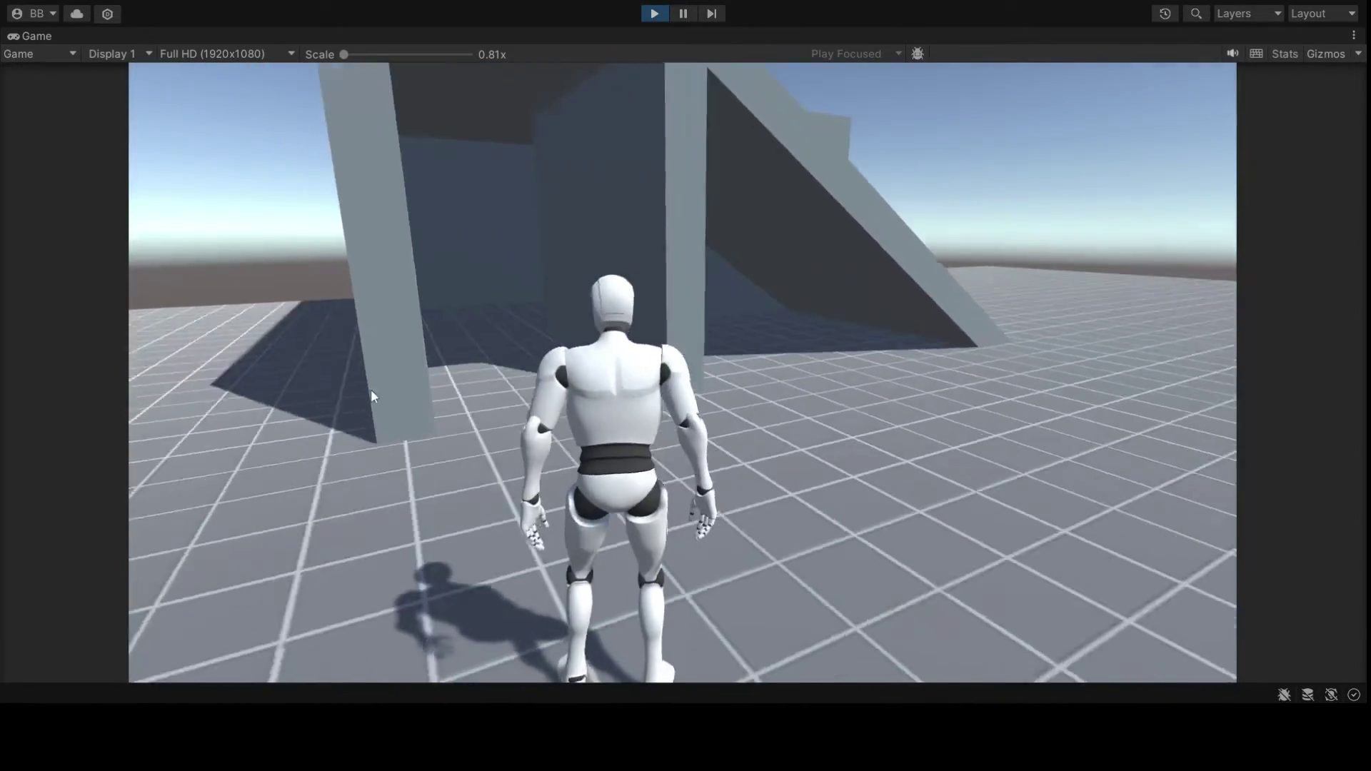
{"action": "key", "text": "ctrl+p"}
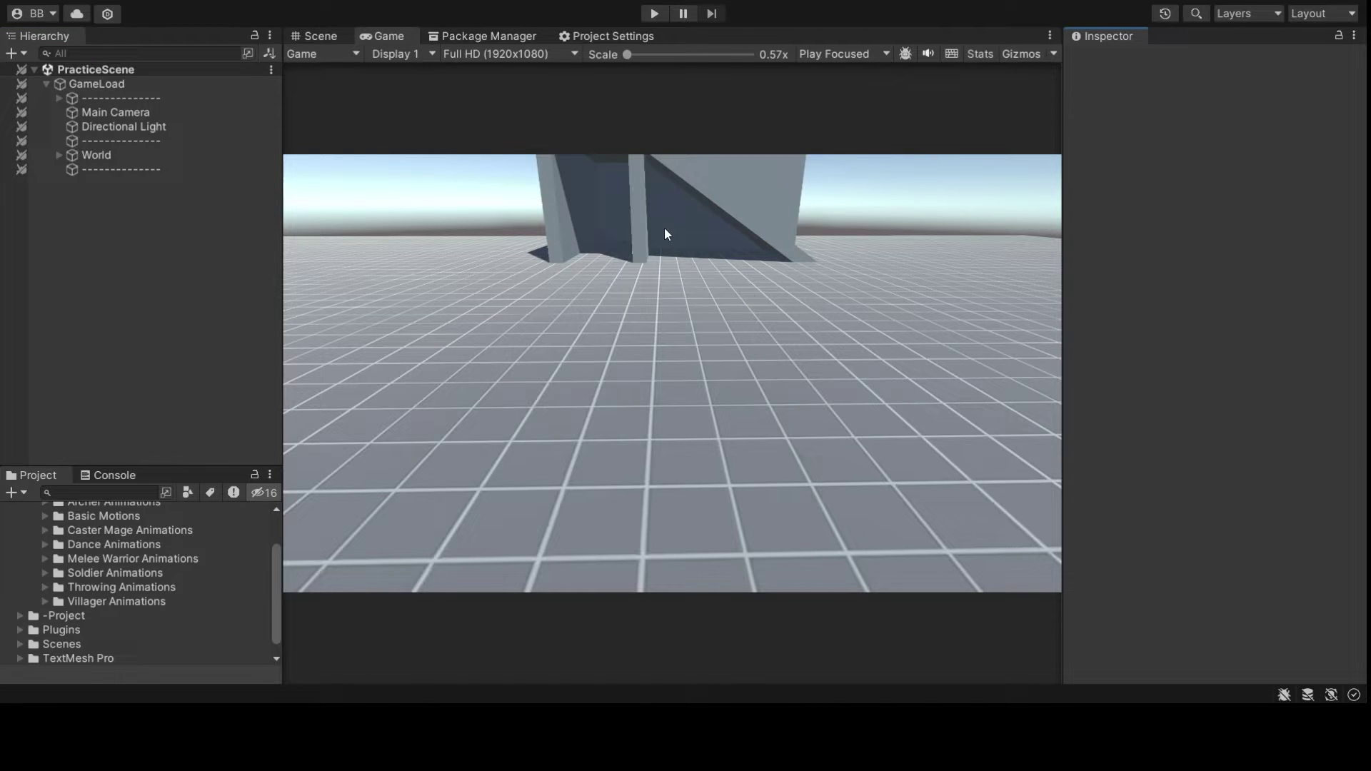
Step: Add a Player character inside the GameLoad object in the scene view
{"action": "left_click", "coordinate": [322, 39]}
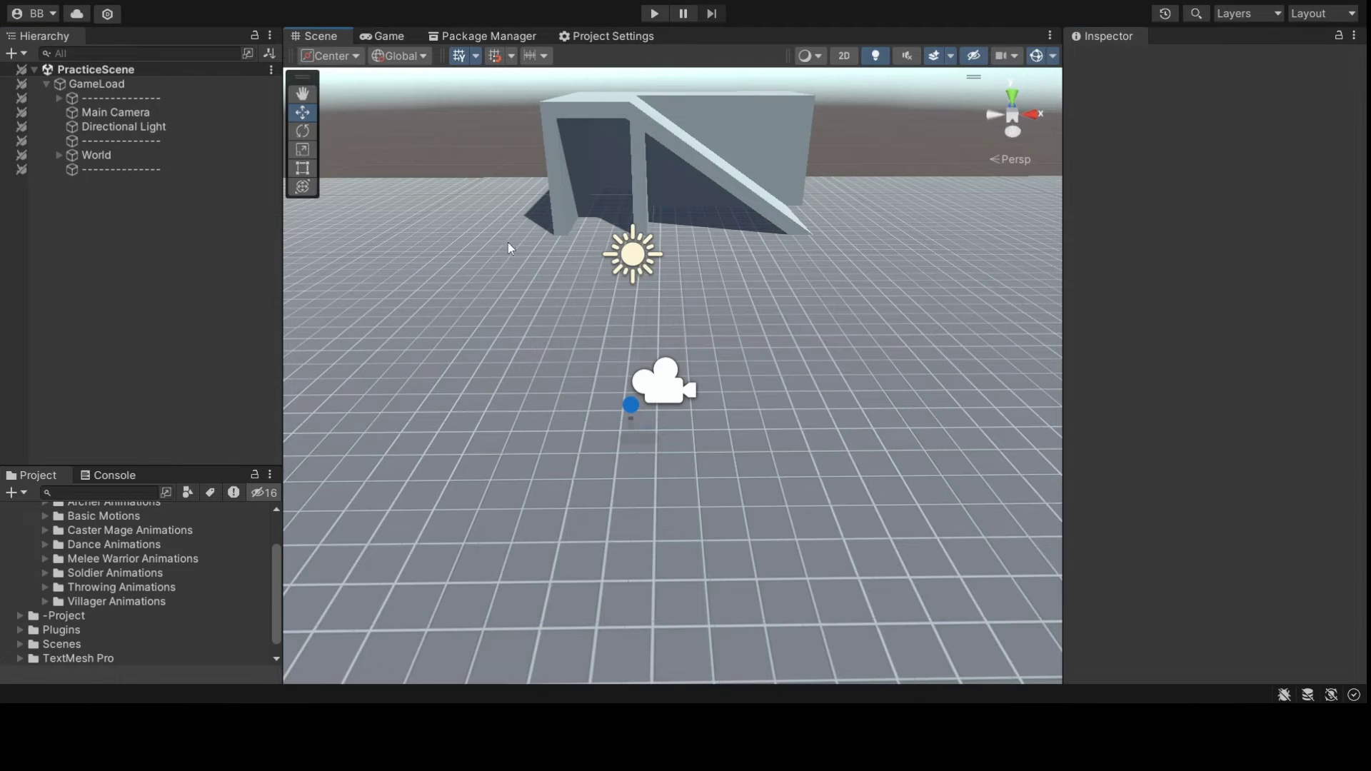
{"action": "left_click_drag", "start_coordinate": [507, 243], "coordinate": [803, 323], "text": "alt"}
{"action": "right_click_drag", "start_coordinate": [802, 323], "coordinate": [463, 293]}
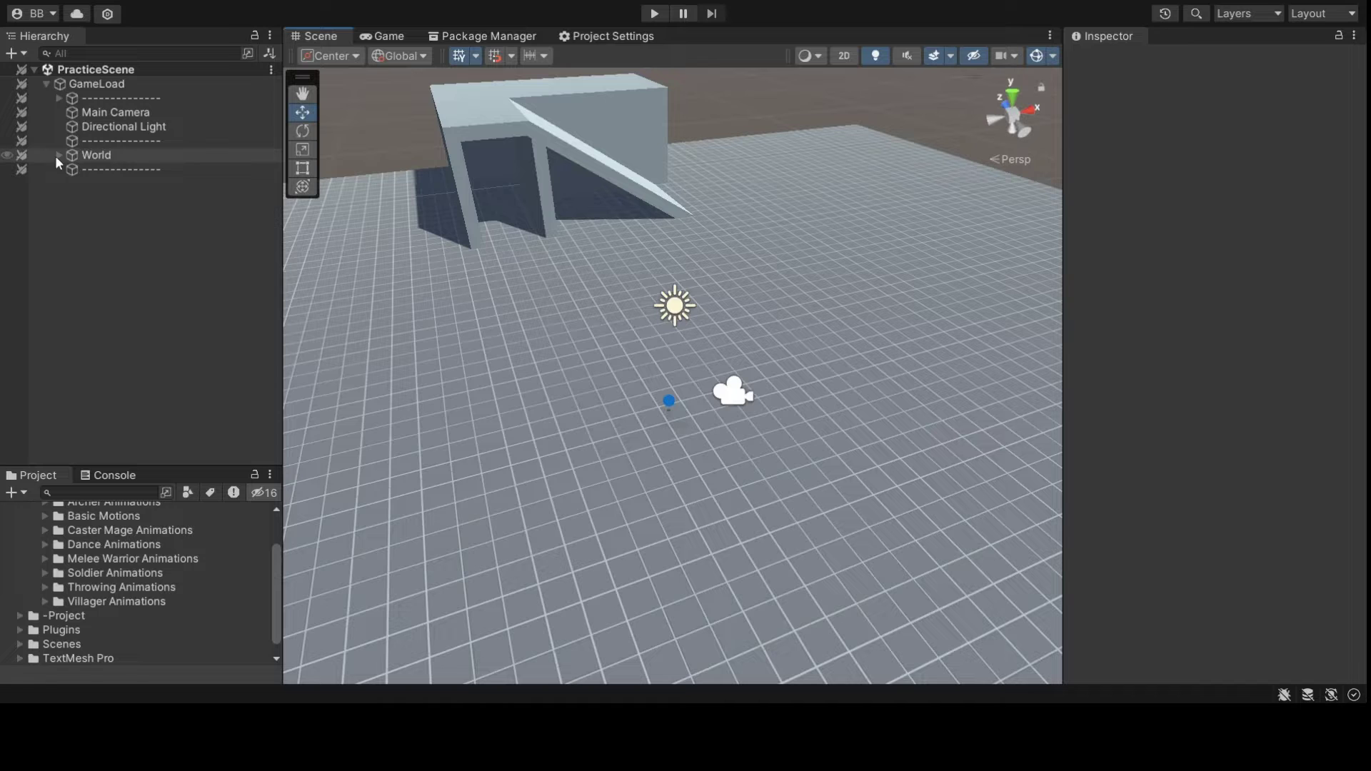
{"action": "right_click_drag", "start_coordinate": [556, 279], "coordinate": [289, 194]}
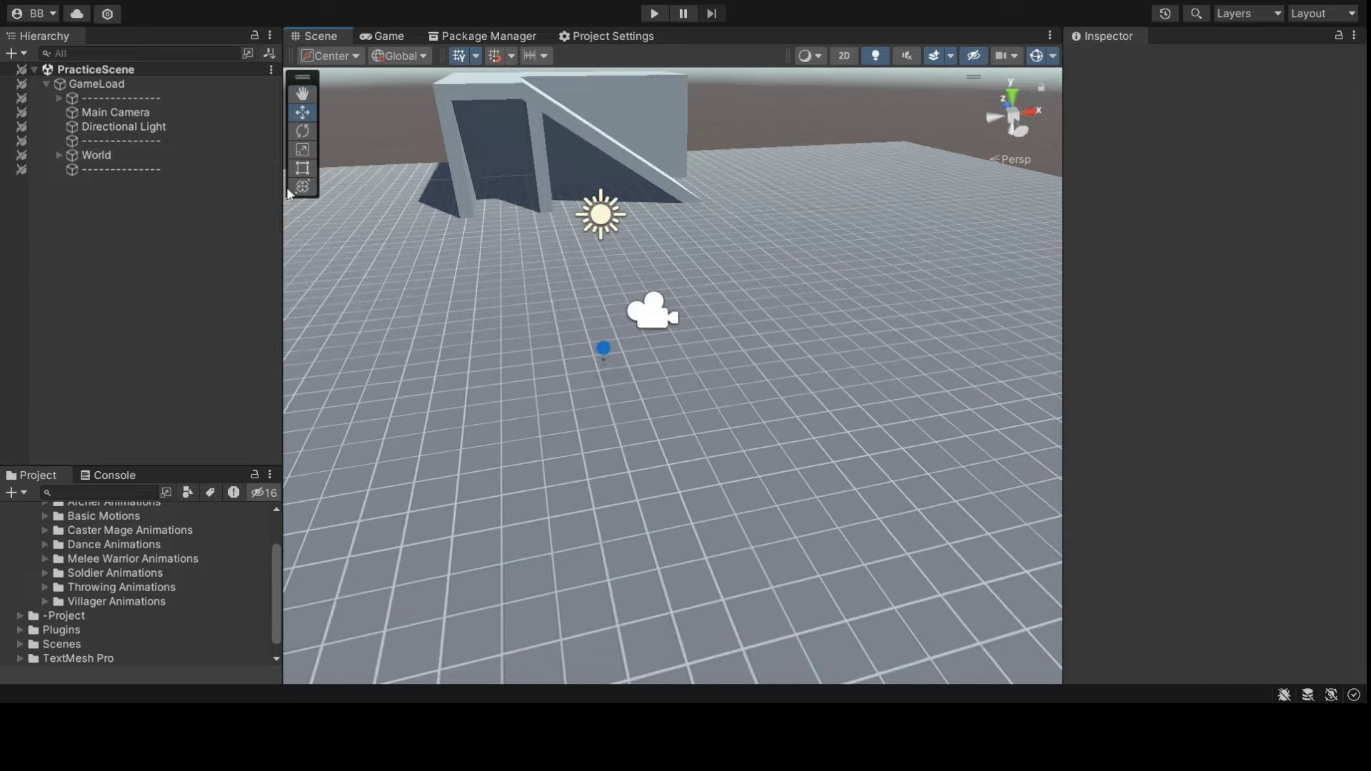
{"action": "right_click_drag", "start_coordinate": [461, 226], "coordinate": [342, 214]}
{"action": "left_click", "coordinate": [111, 87]}
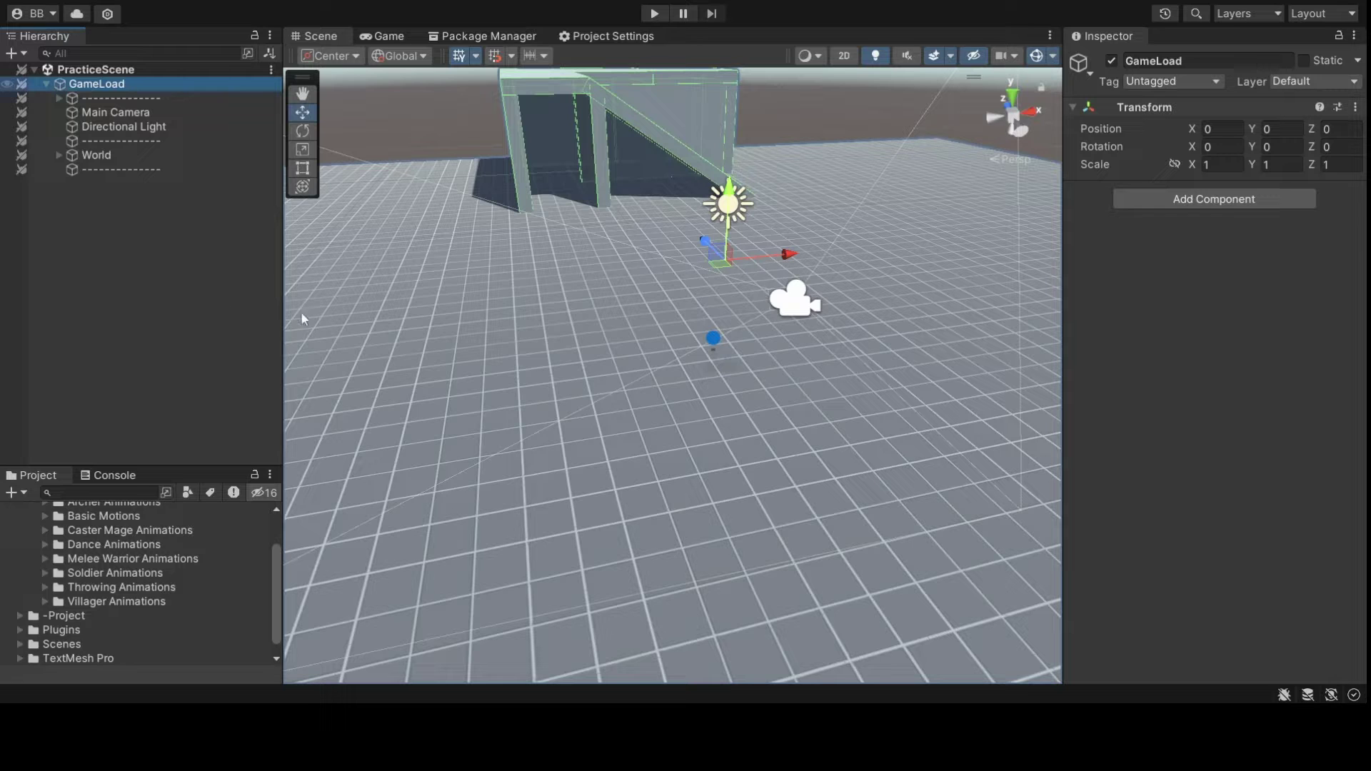
{"action": "scroll", "coordinate": [650, 318], "scroll_direction": "up", "scroll_amount": 3}
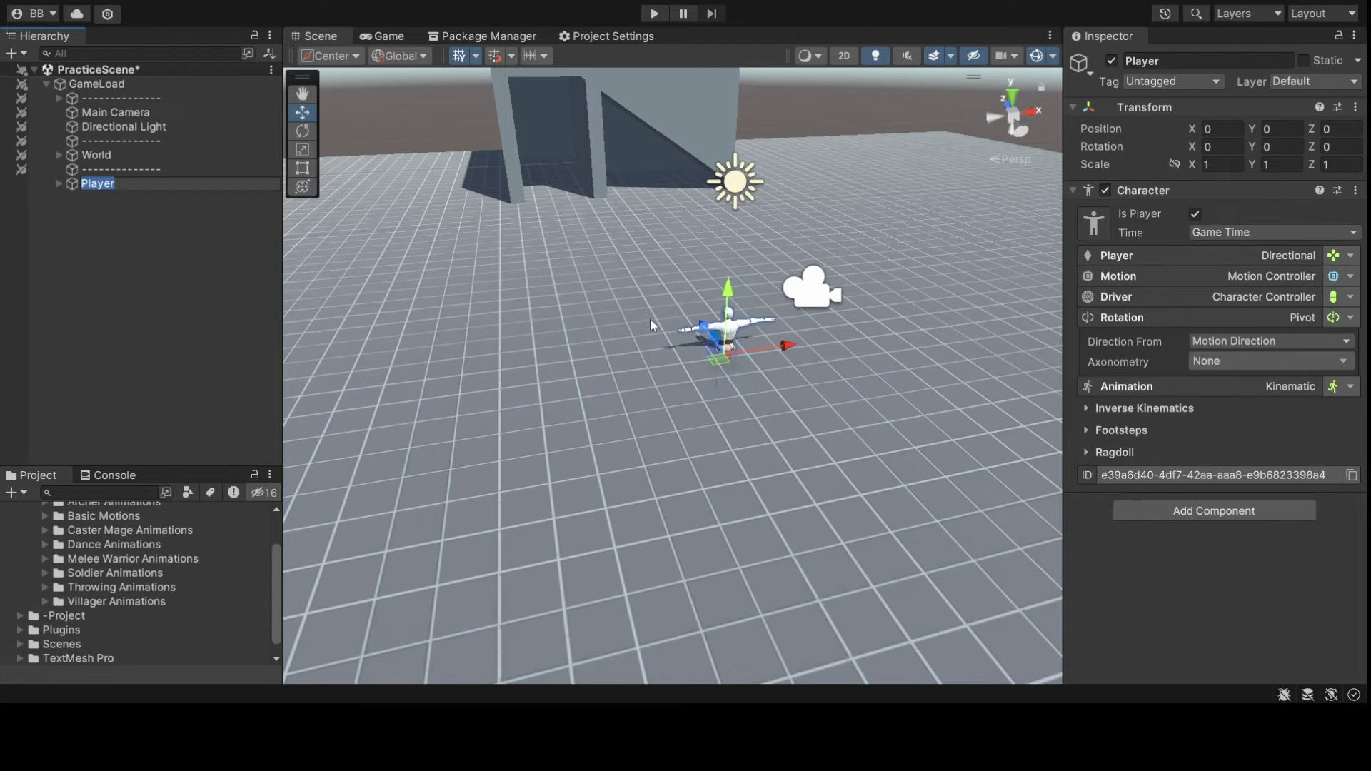
{"action": "type", "text": "1"}
{"action": "middle_click_drag", "start_coordinate": [871, 309], "coordinate": [793, 372]}
{"action": "scroll", "coordinate": [711, 366], "scroll_direction": "up", "scroll_amount": 3}
Step: Add a Camera Shot inside GameLoad, place it below Directional Light, and set its shot type to Third Person
{"action": "left_click", "coordinate": [107, 84]}
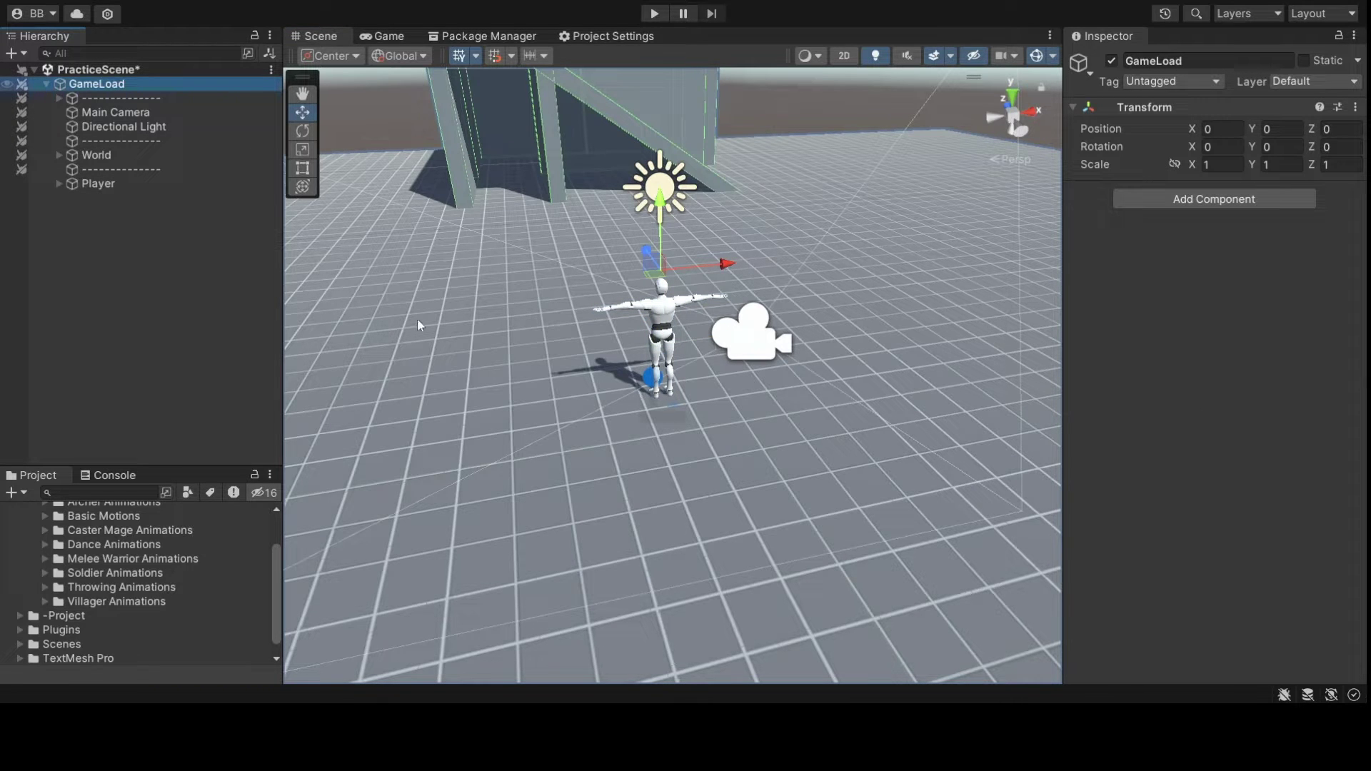
{"action": "left_click", "coordinate": [516, 320]}
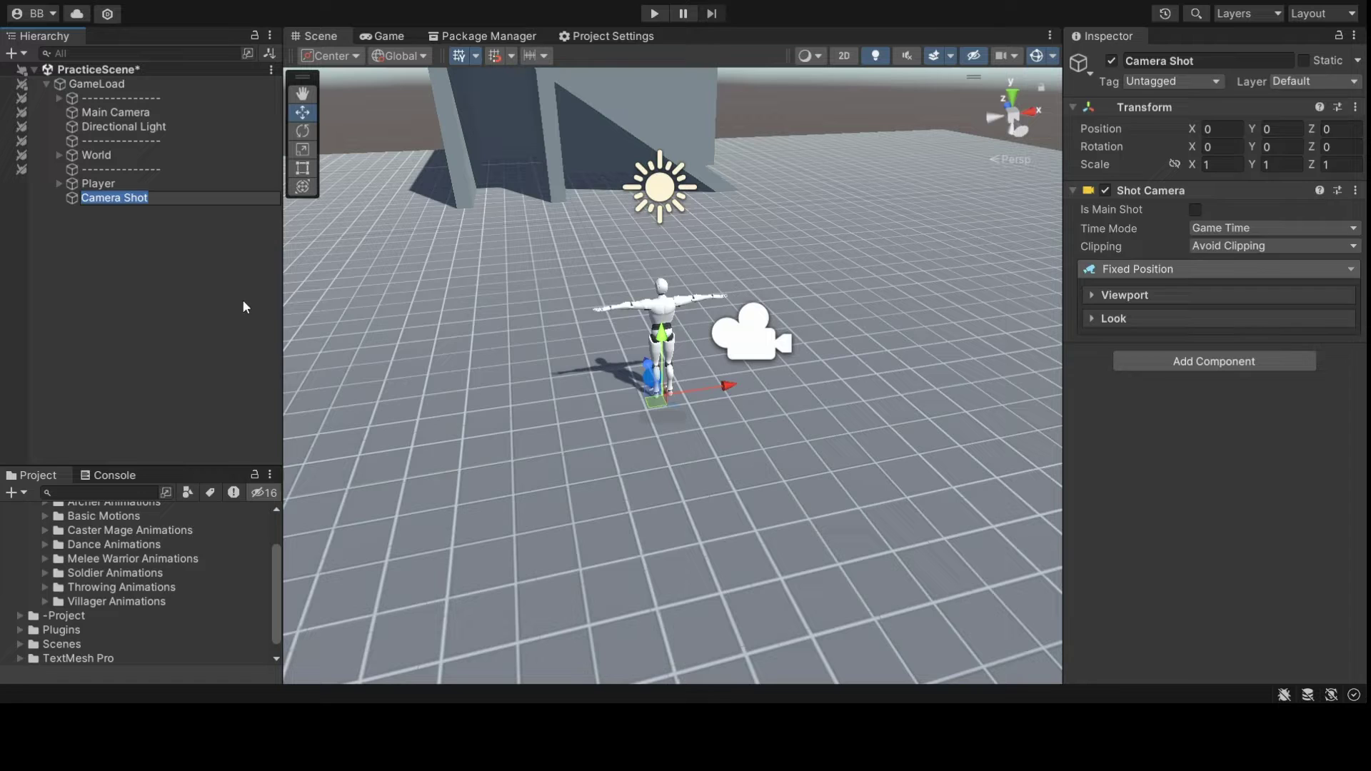
{"action": "left_click_drag", "start_coordinate": [144, 200], "coordinate": [164, 134]}
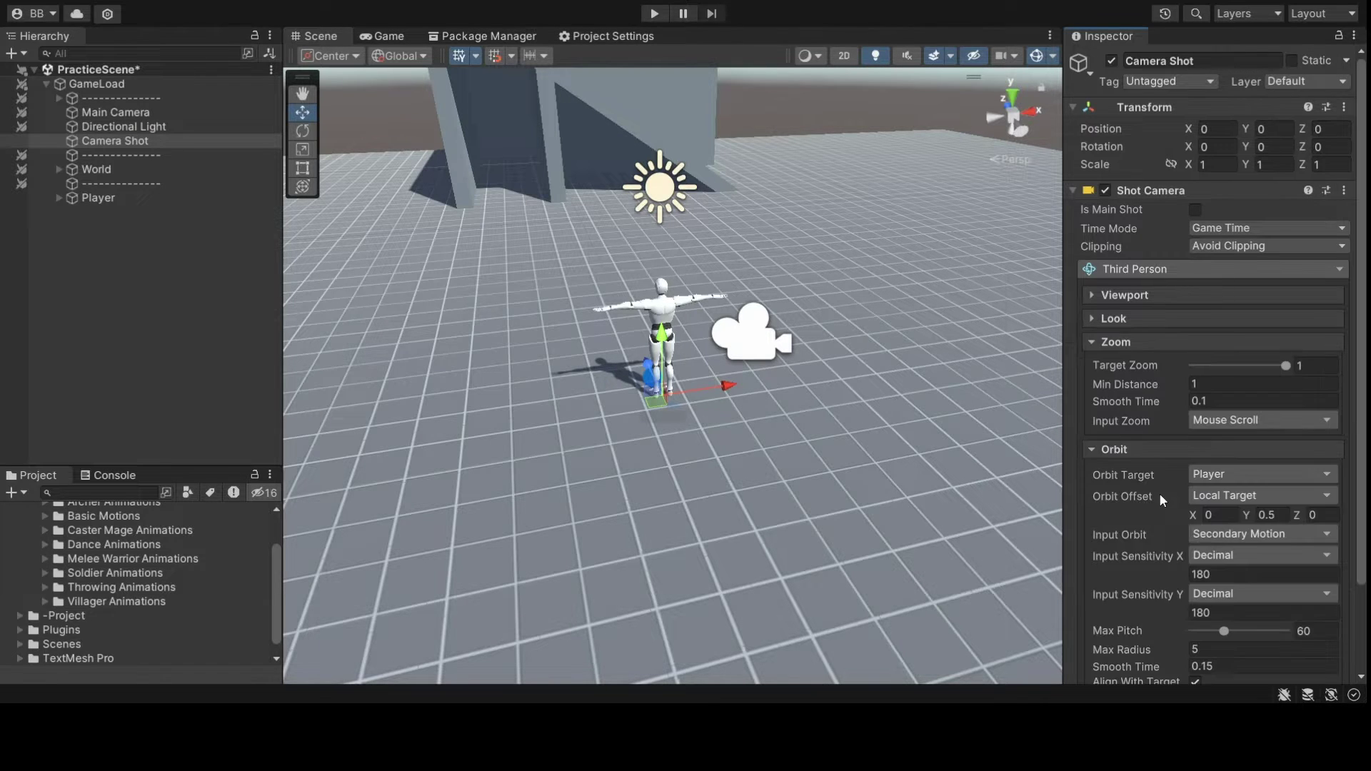
Step: Review the Camera Shot's zoom and orbit settings and save the scene
{"action": "scroll", "coordinate": [721, 260], "scroll_direction": "up", "scroll_amount": 5}
{"action": "scroll", "coordinate": [708, 284], "scroll_direction": "down", "scroll_amount": 4}
{"action": "mouse_move", "coordinate": [709, 288]}
{"action": "left_mouse_down", "text": "alt"}
{"action": "mouse_move", "coordinate": [731, 302]}
{"action": "mouse_move", "coordinate": [722, 316]}
{"action": "mouse_move", "coordinate": [723, 303]}
{"action": "left_mouse_up", "text": "alt"}
{"action": "key", "text": "ctrl+s"}
{"action": "scroll", "coordinate": [722, 301], "scroll_direction": "up", "scroll_amount": 5}
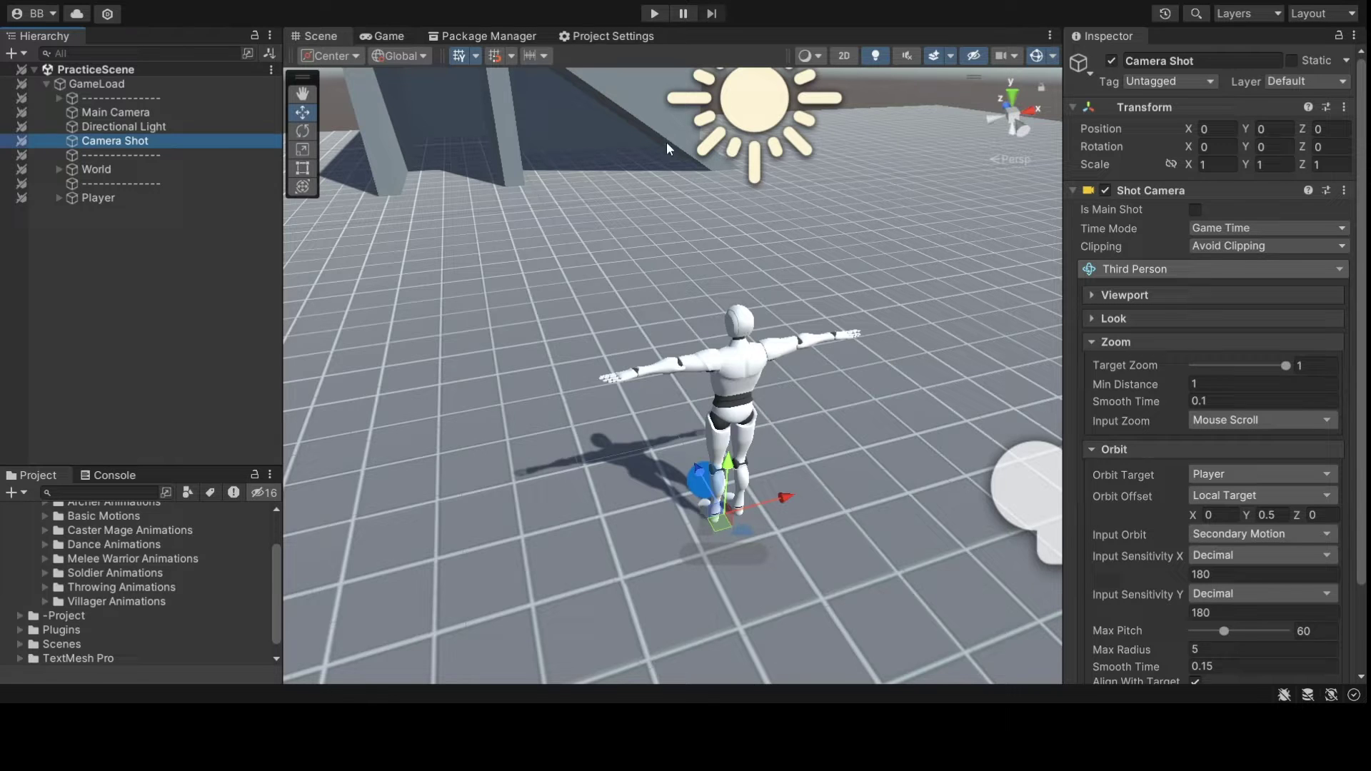
Step: Inspect the Main Camera's components and the Camera Shot's Third Person settings, and clear the selection
{"action": "left_click", "coordinate": [138, 117]}
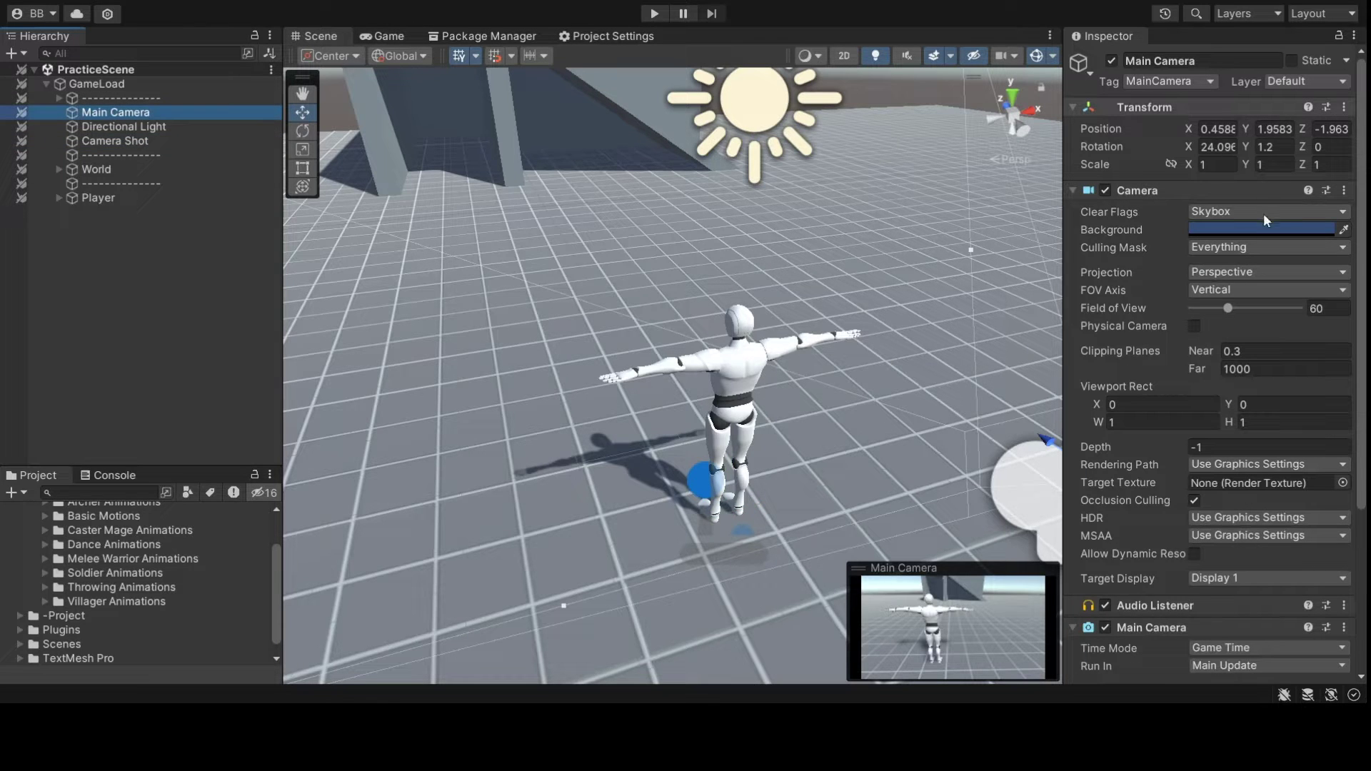
{"action": "left_click", "coordinate": [194, 140]}
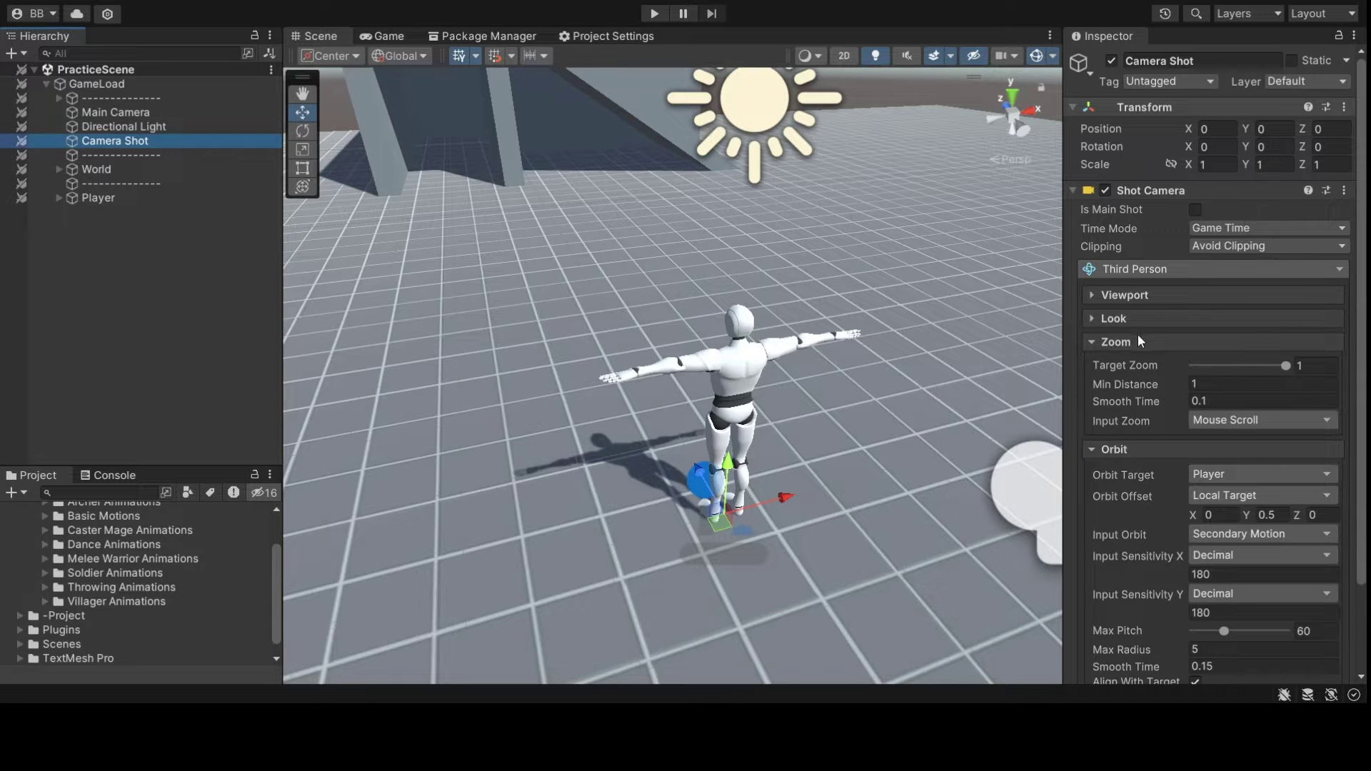
{"action": "left_click", "coordinate": [204, 264]}
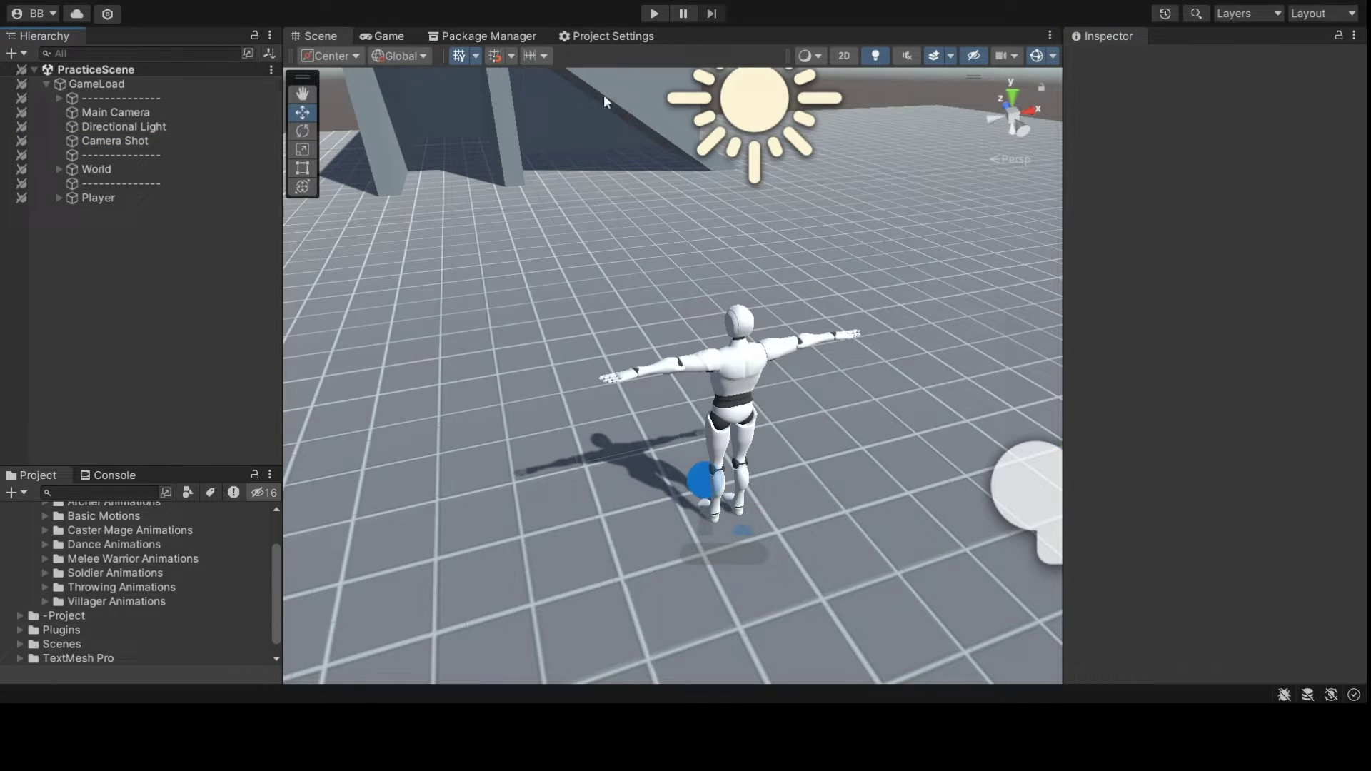
Step: Start play mode in the Game view and test the third-person camera's zoom and the player's running
{"action": "left_click", "coordinate": [389, 36]}
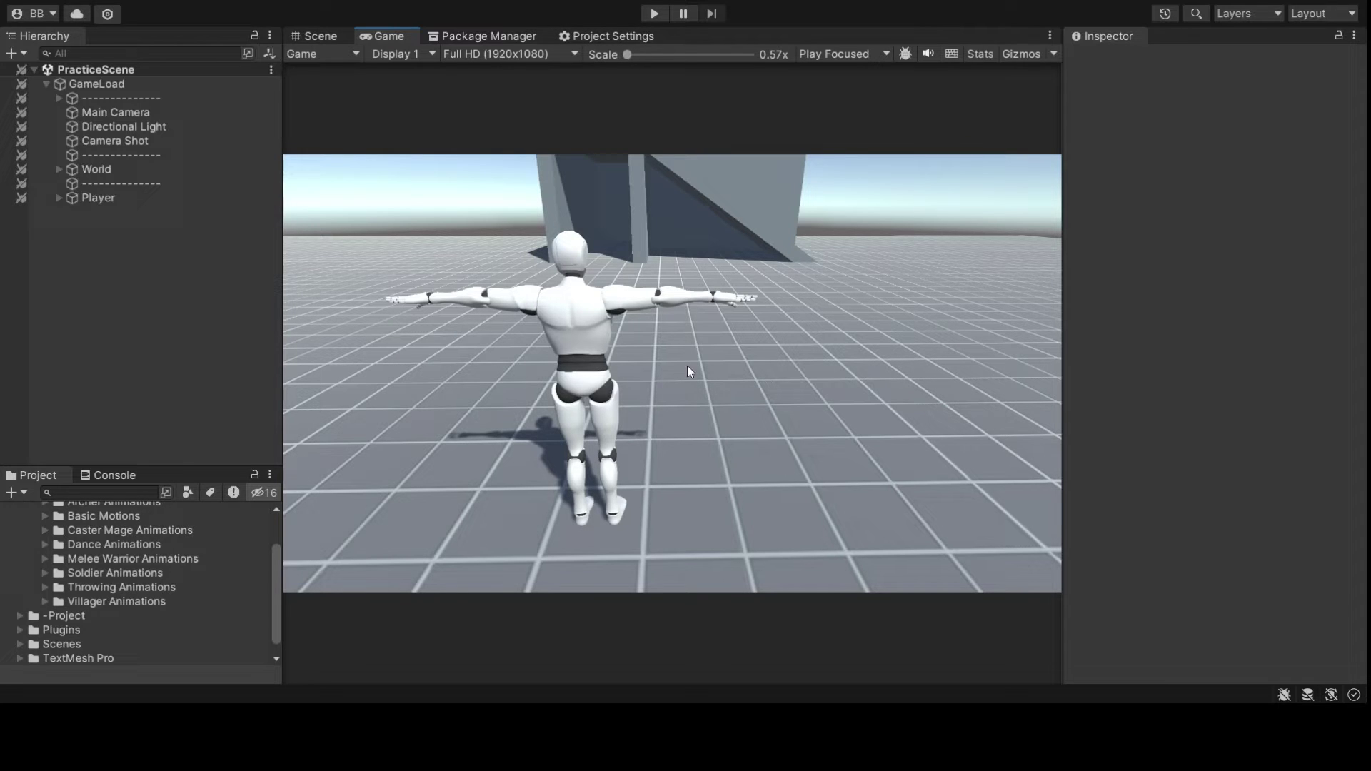
{"action": "left_click", "coordinate": [655, 13]}
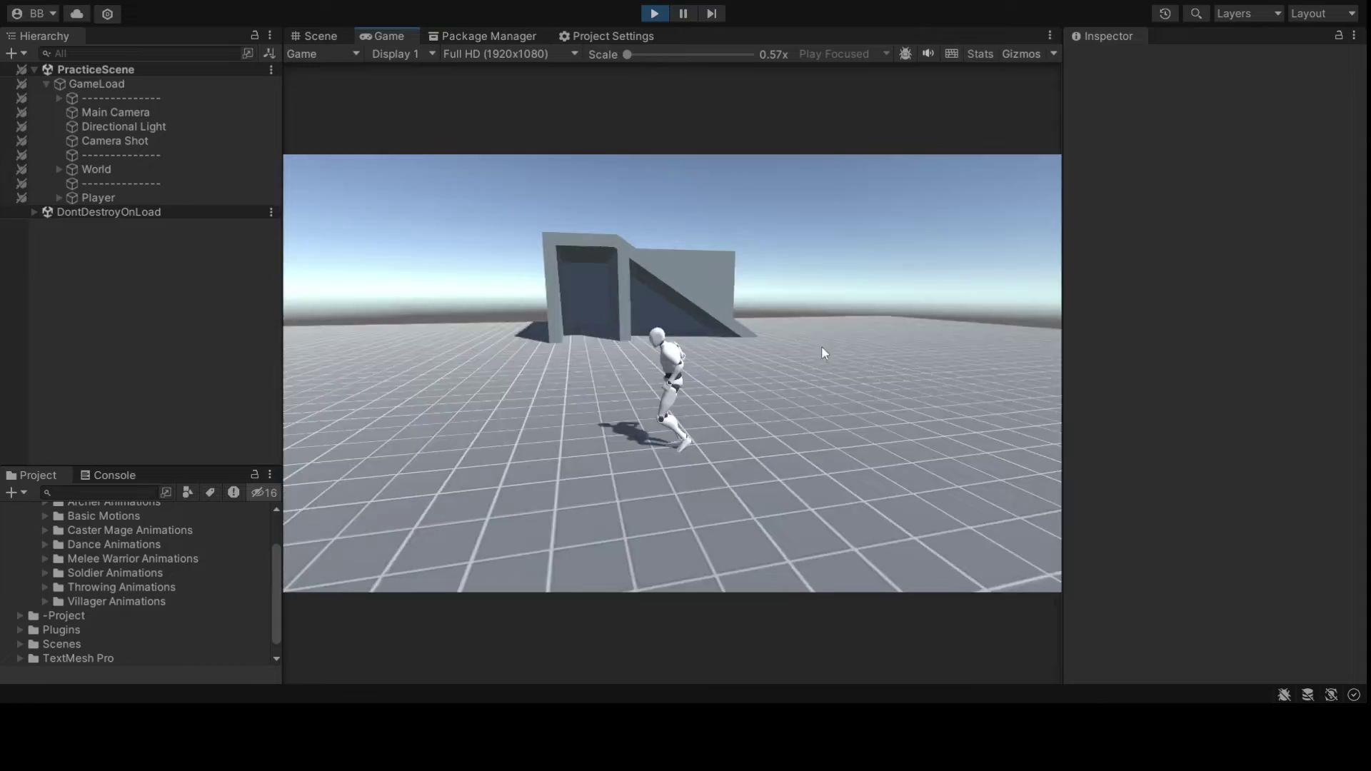
{"action": "scroll", "coordinate": [778, 427], "scroll_direction": "up", "scroll_amount": 5}
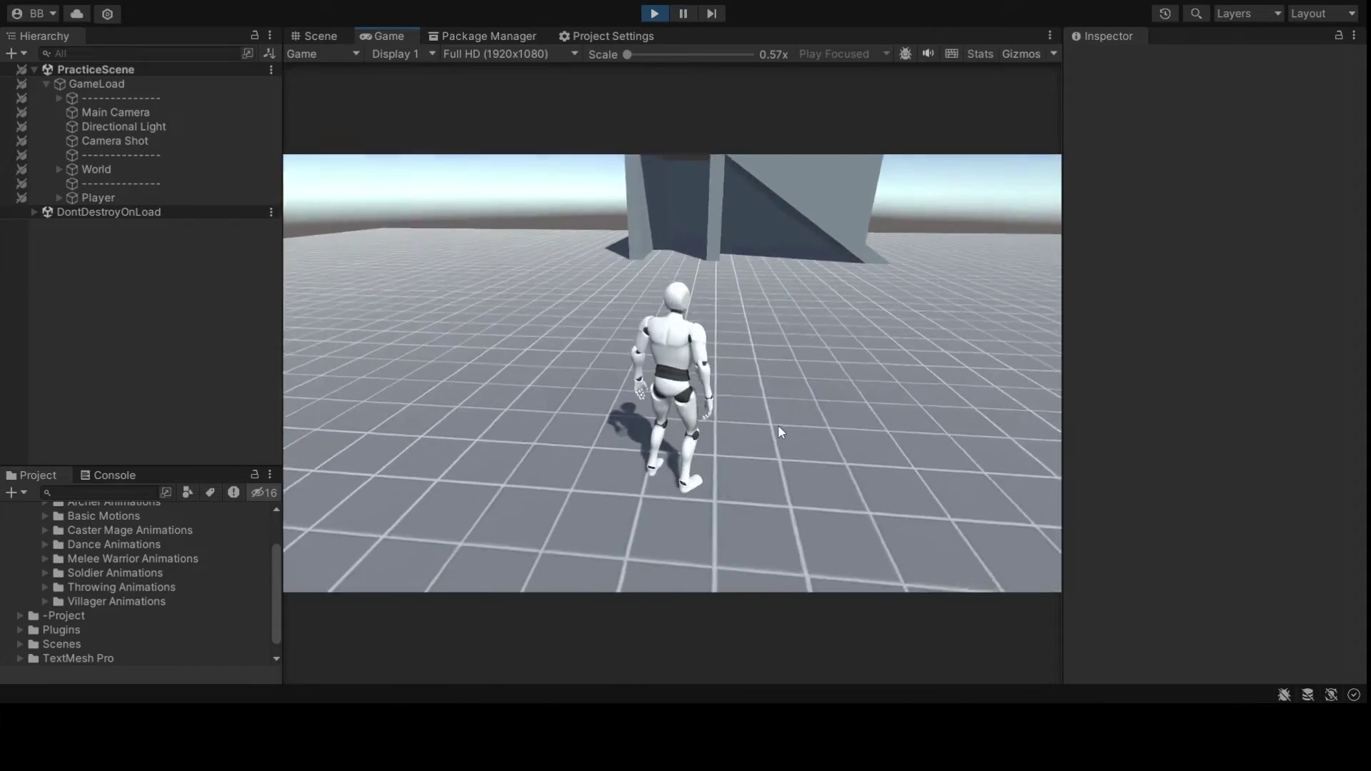
{"action": "scroll", "coordinate": [781, 357], "scroll_direction": "down", "scroll_amount": 5}
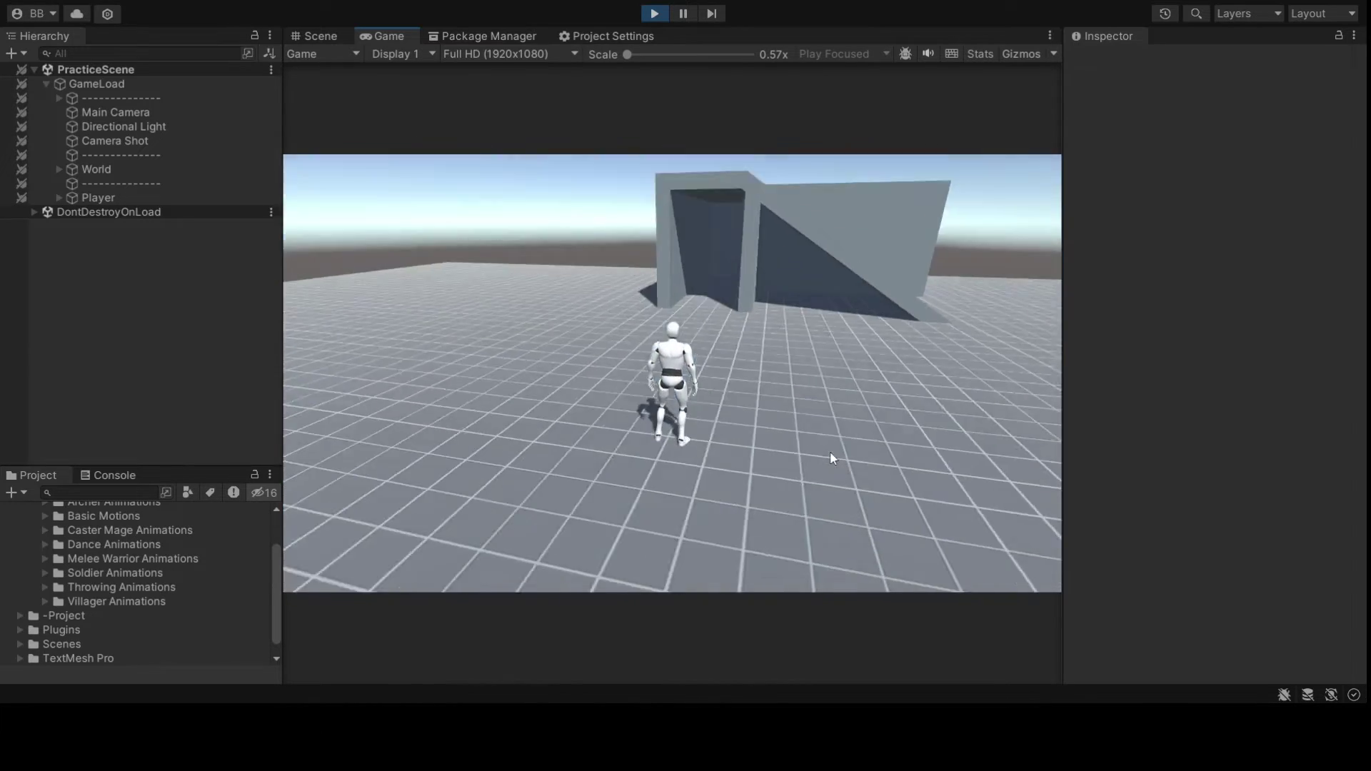
{"action": "key", "text": "w"}
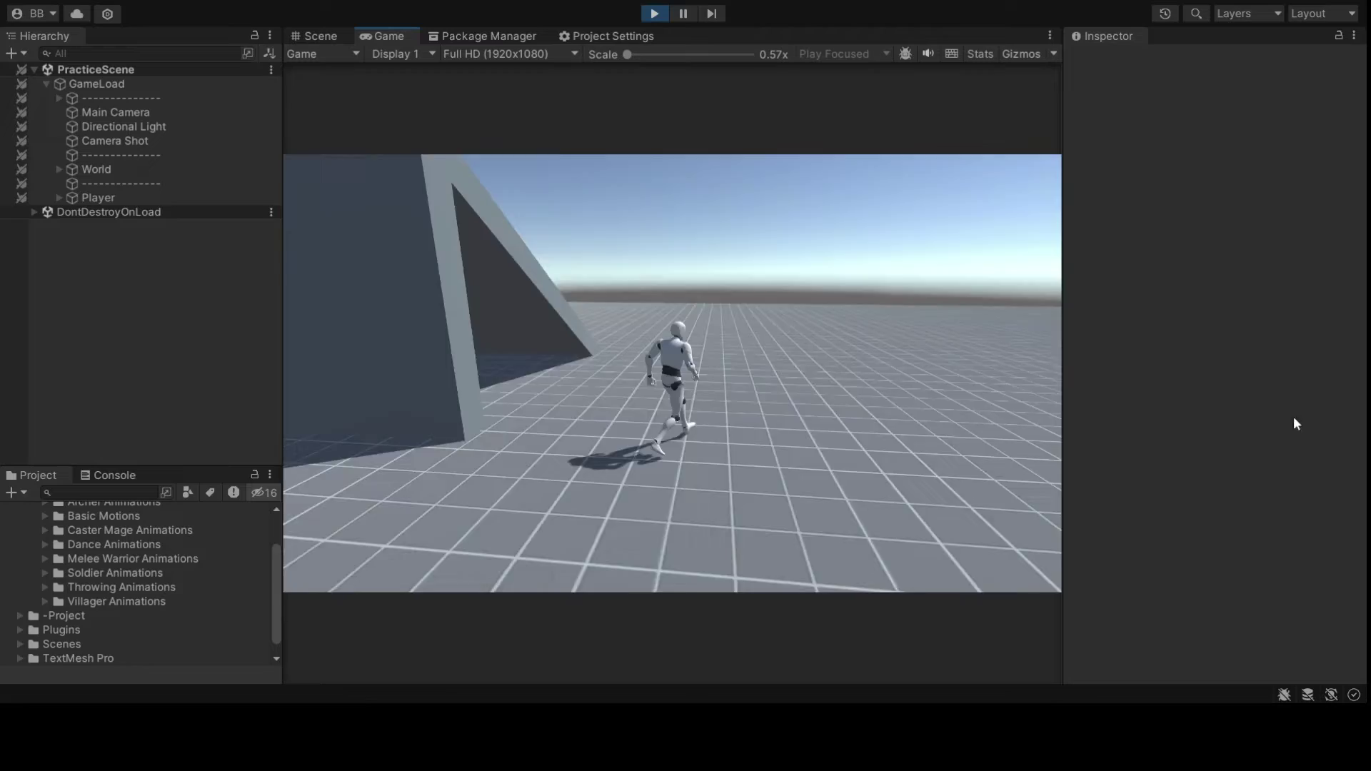
Step: Run the player in several directions around the ramp structure to test the follow camera, and stop play mode
{"action": "key", "text": "s"}
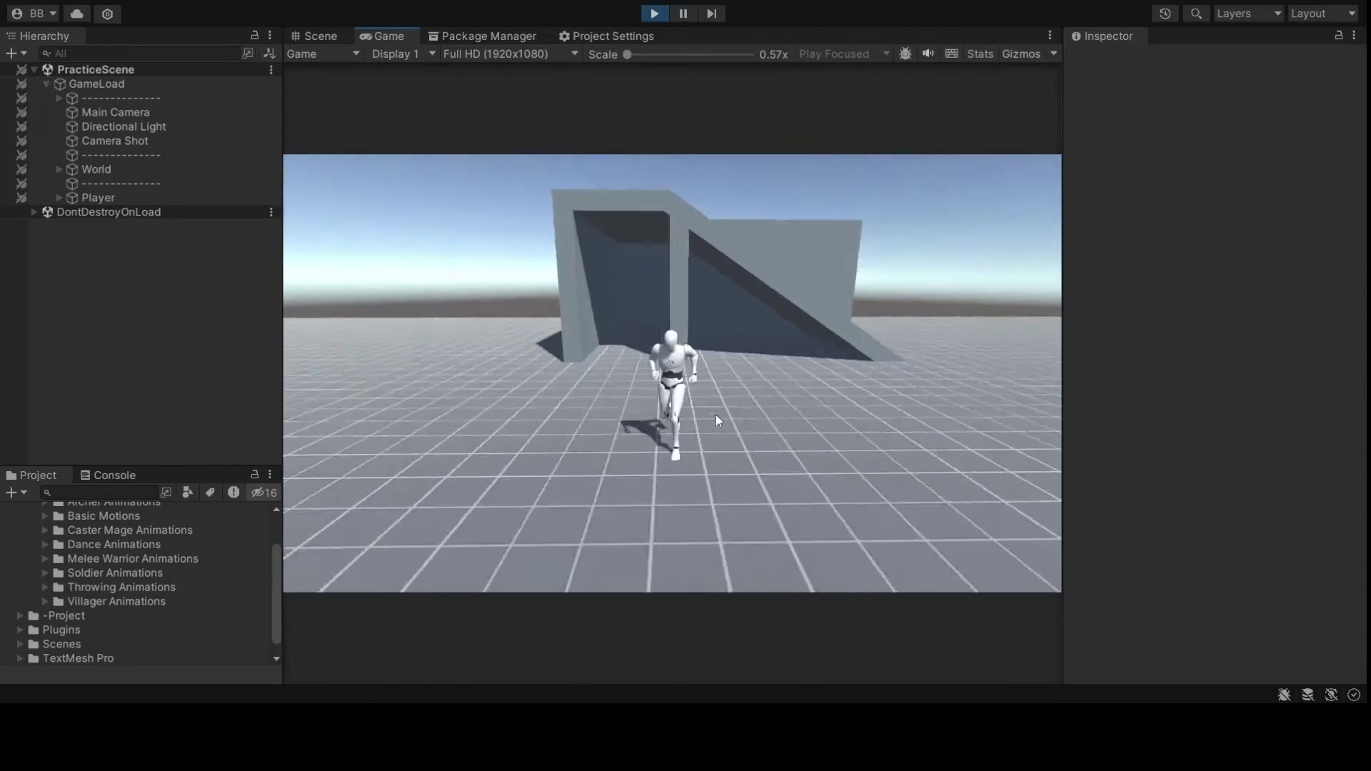
{"action": "key", "text": "d"}
{"action": "key", "text": "w"}
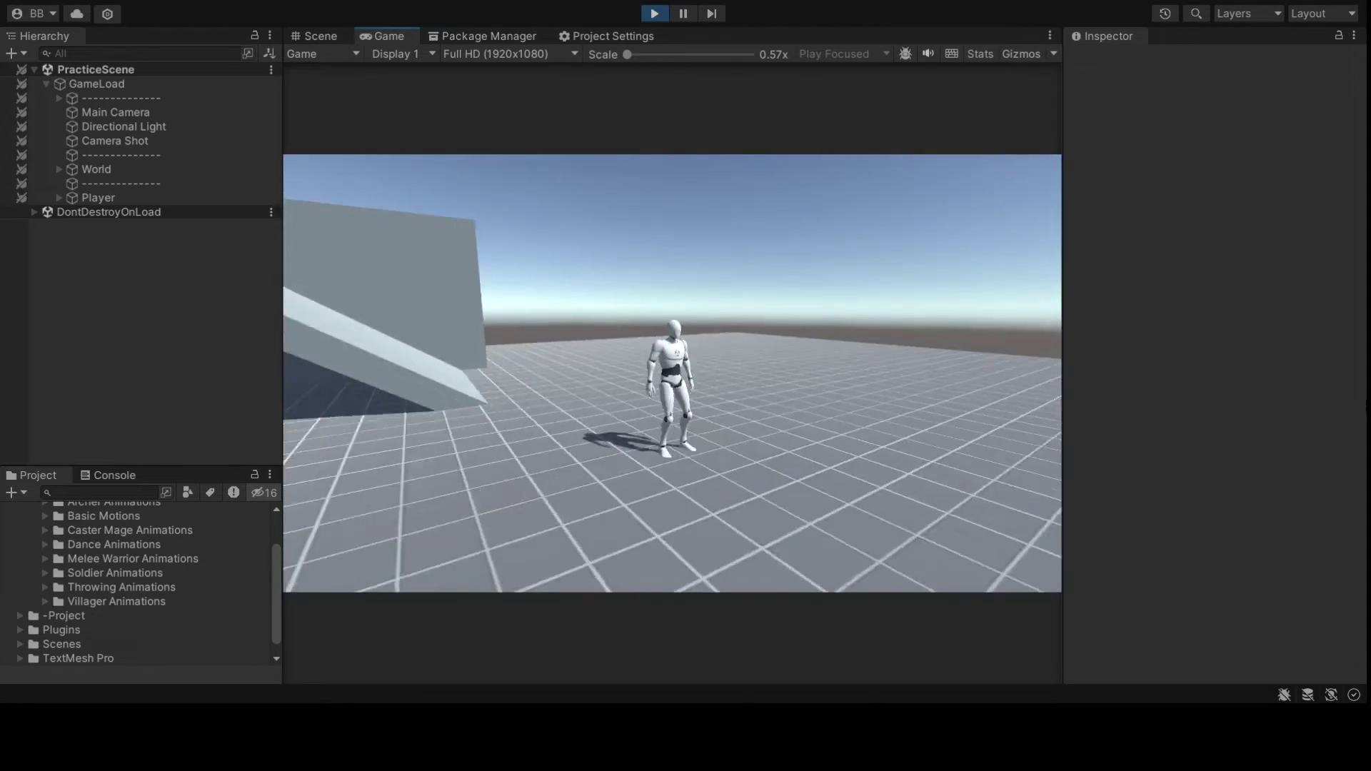
{"action": "key", "text": "w"}
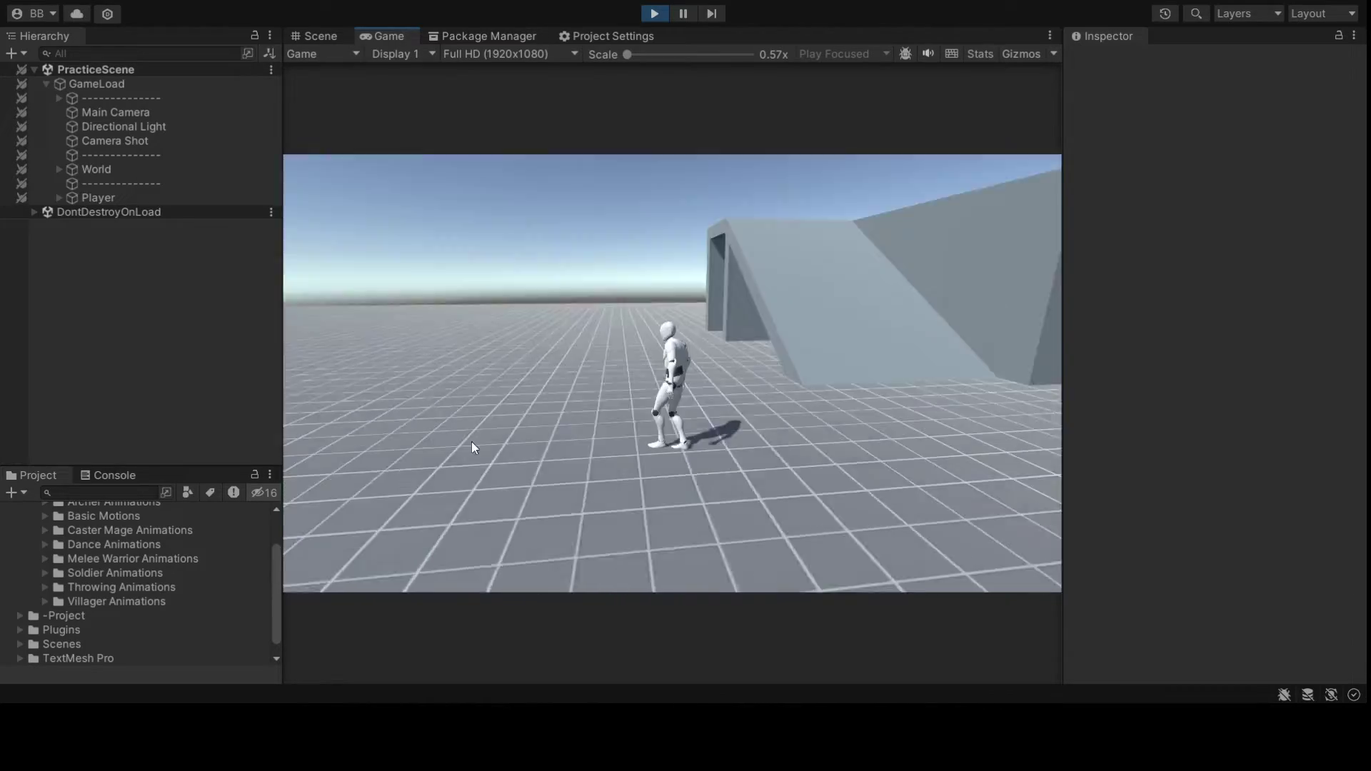
{"action": "key", "text": "w"}
{"action": "key", "text": "a"}
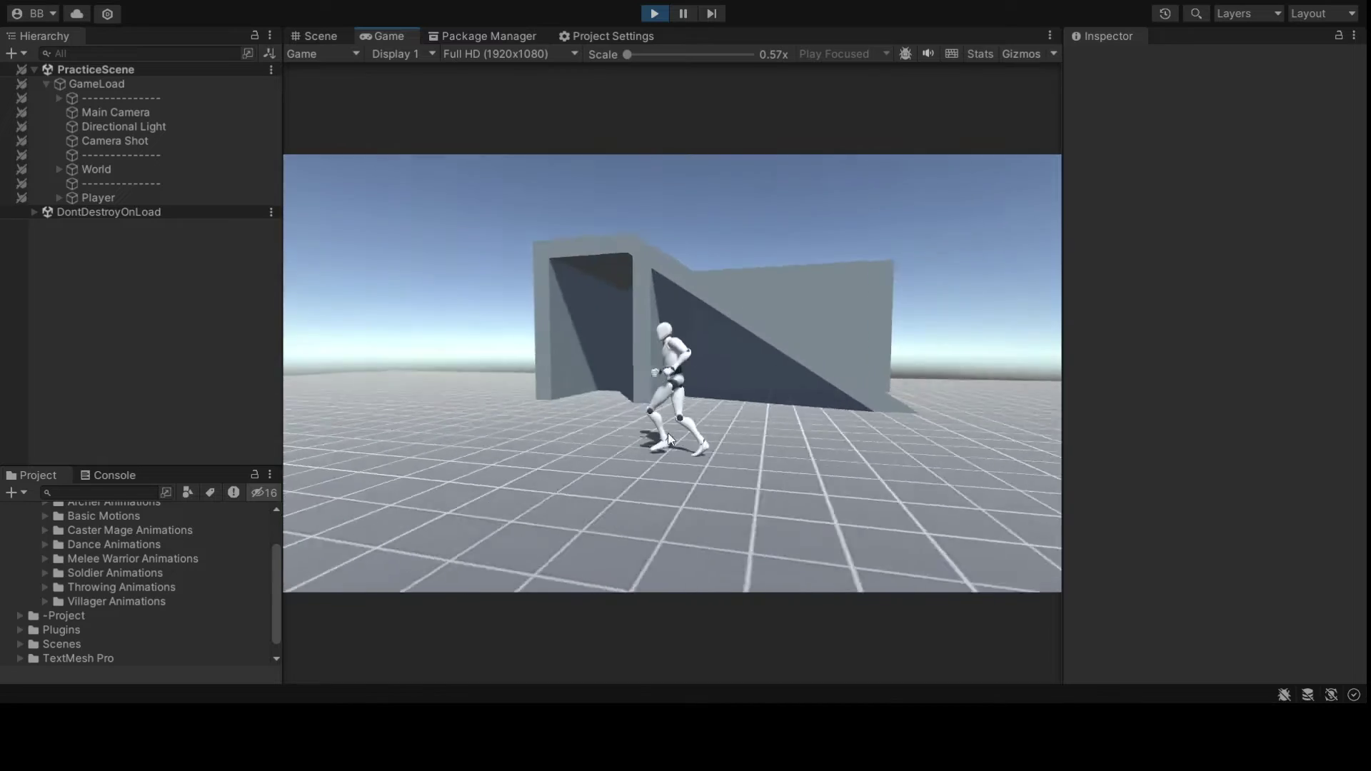
{"action": "key", "text": "s"}
{"action": "key", "text": "d"}
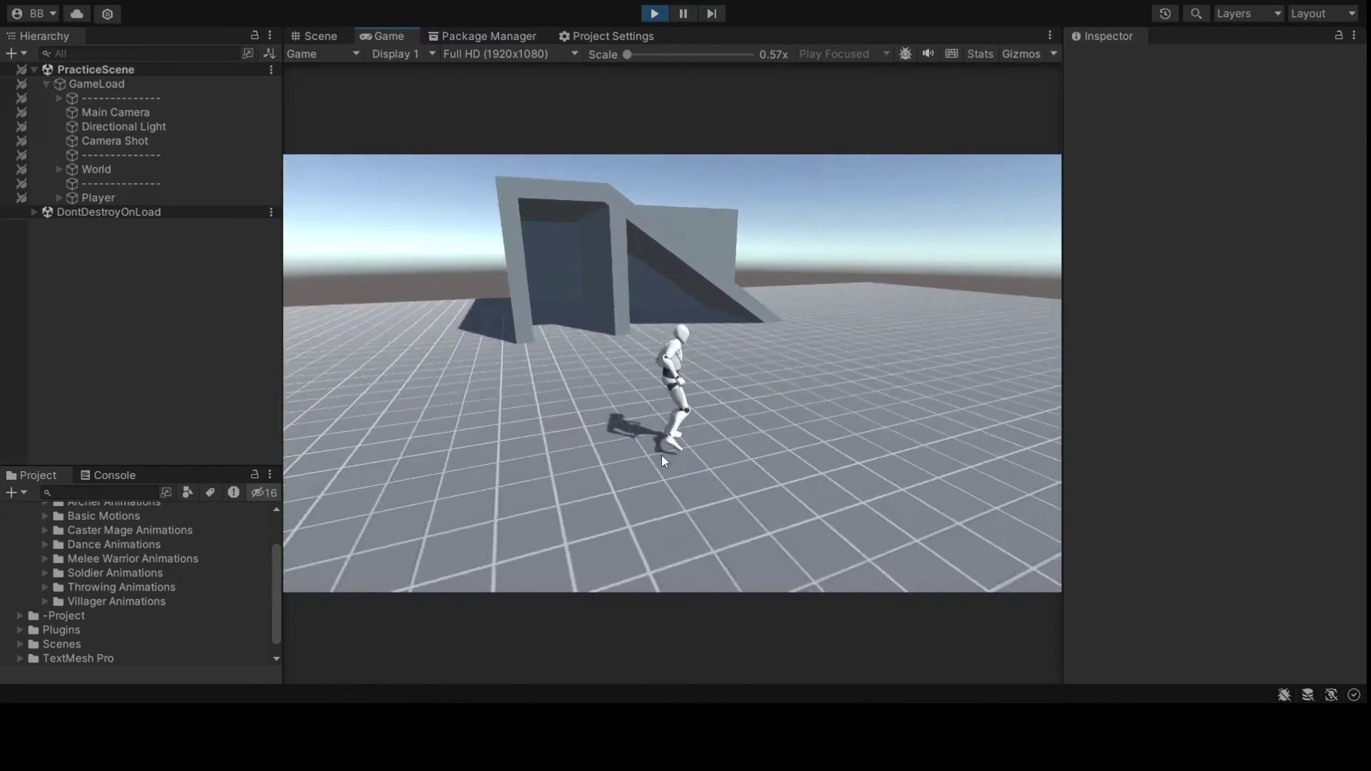
{"action": "key", "text": "w"}
{"action": "key", "text": "d"}
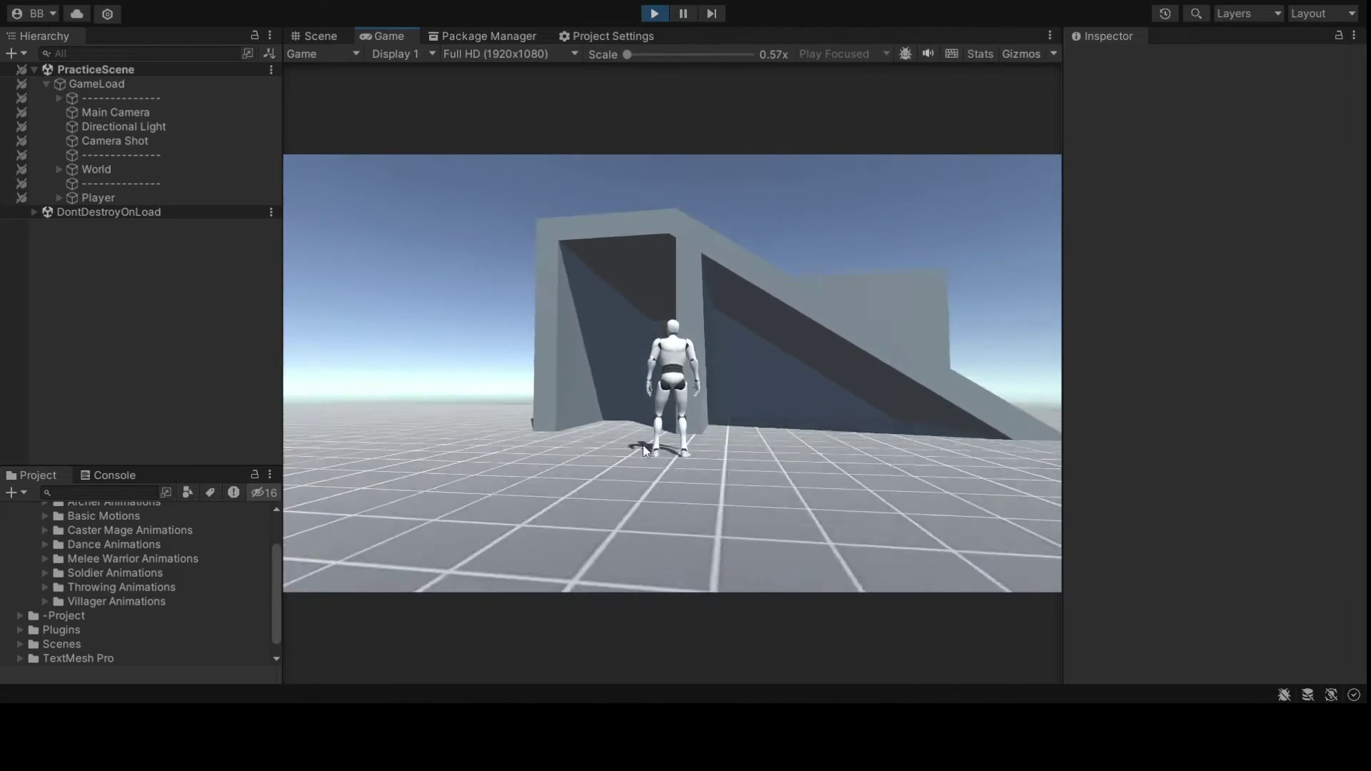
{"action": "key", "text": "d"}
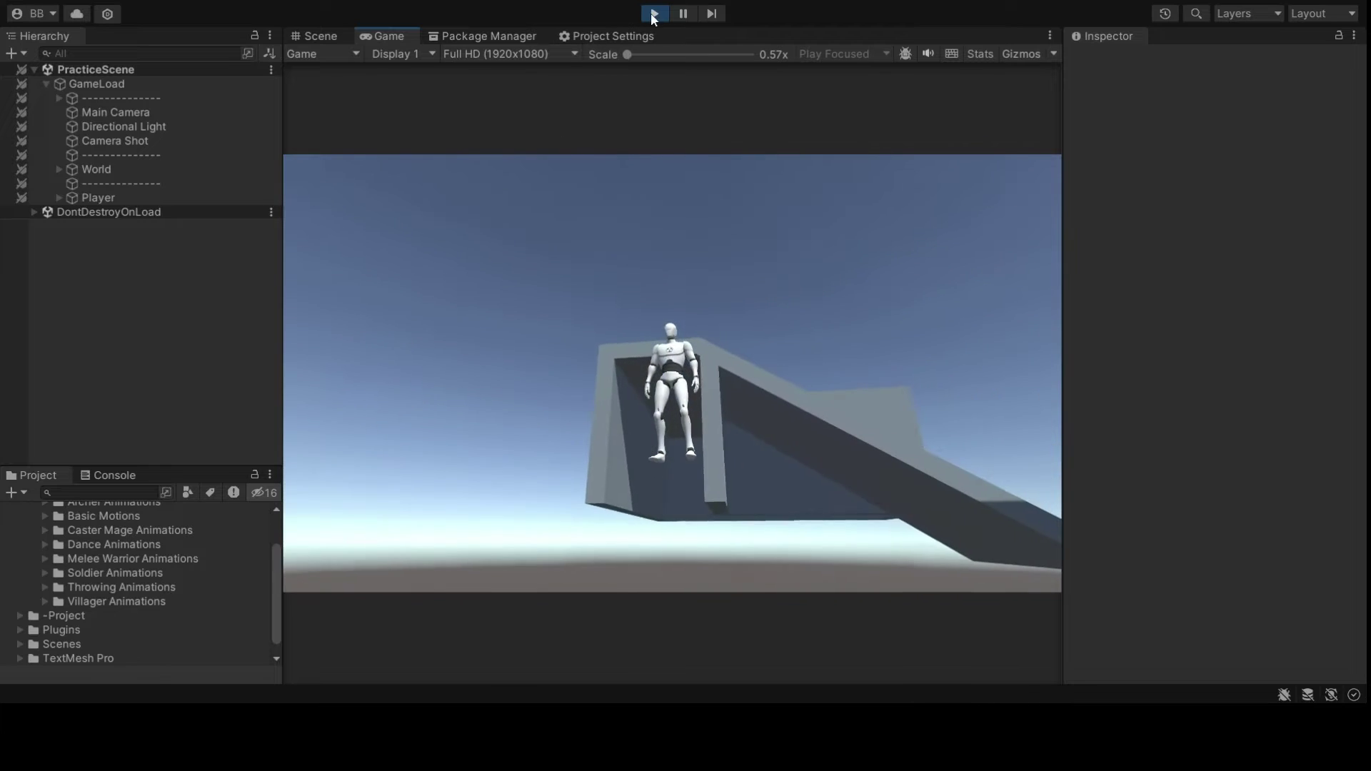
{"action": "left_click", "coordinate": [652, 13]}
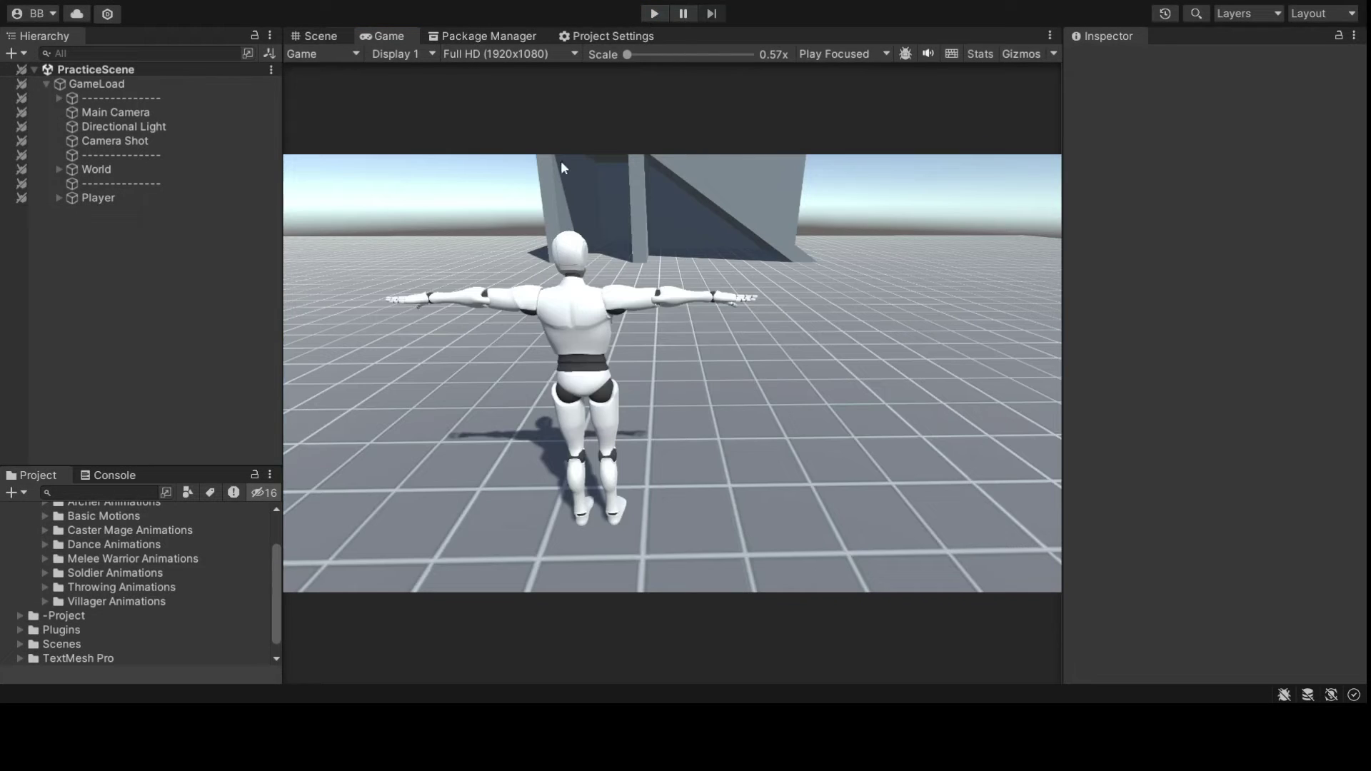
Step: Enable Avoid Clipping in the Main Camera's Main Camera component, and clear the selection
{"action": "left_click", "coordinate": [126, 111]}
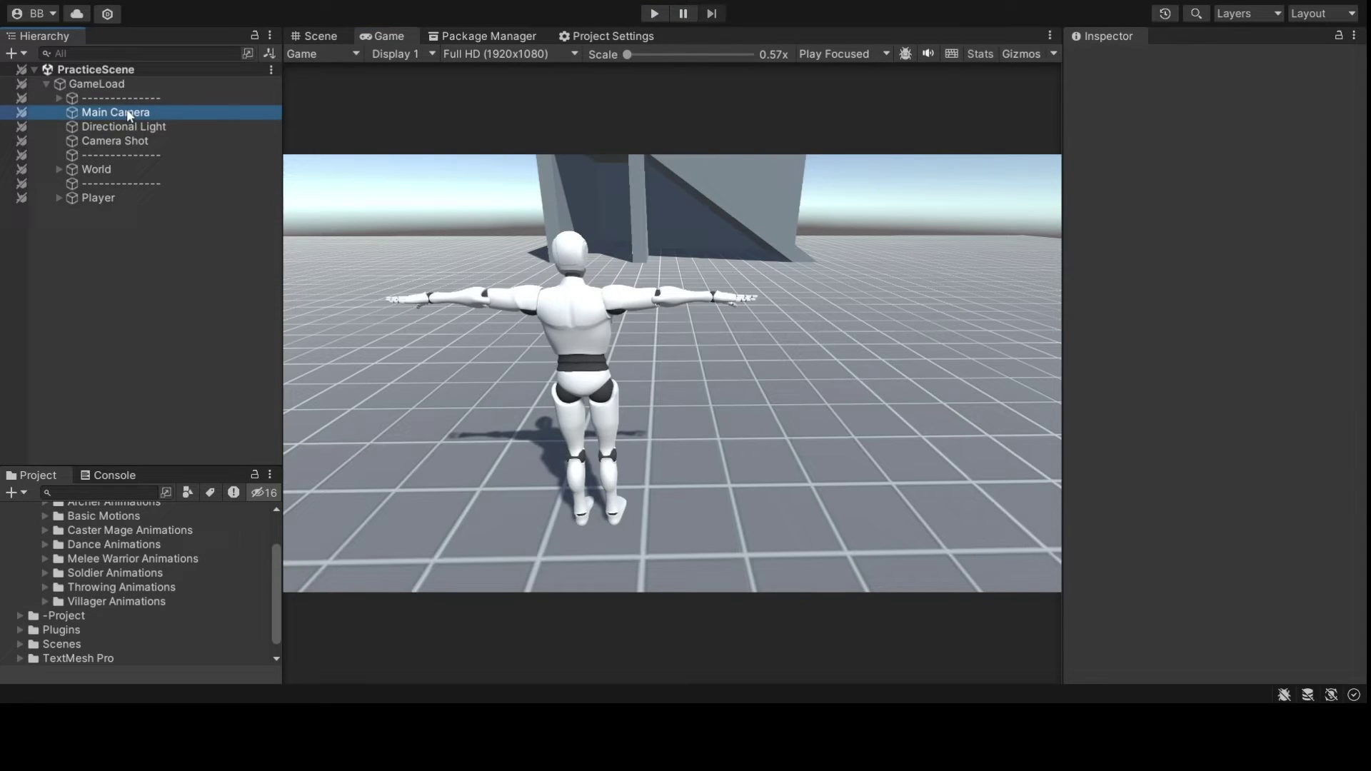
{"action": "left_click", "coordinate": [123, 140]}
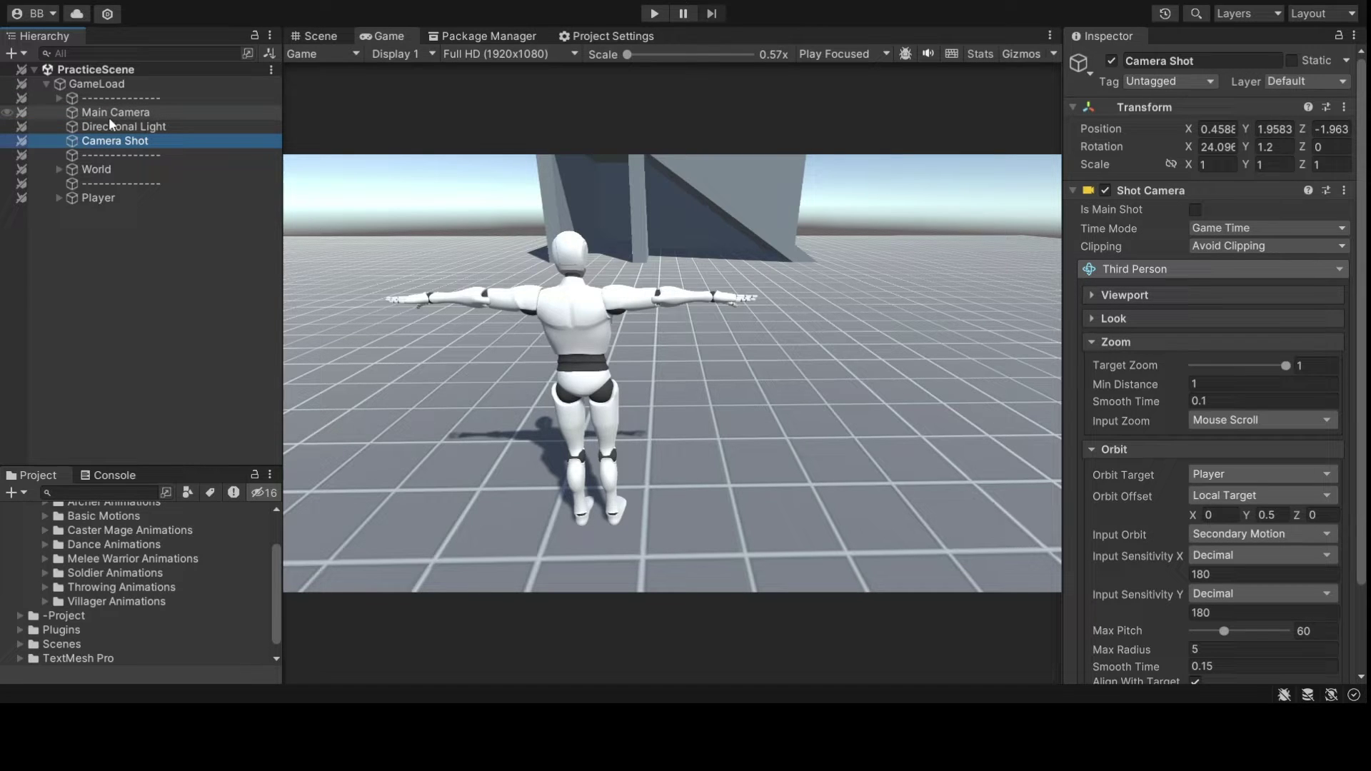
{"action": "left_click", "coordinate": [111, 118]}
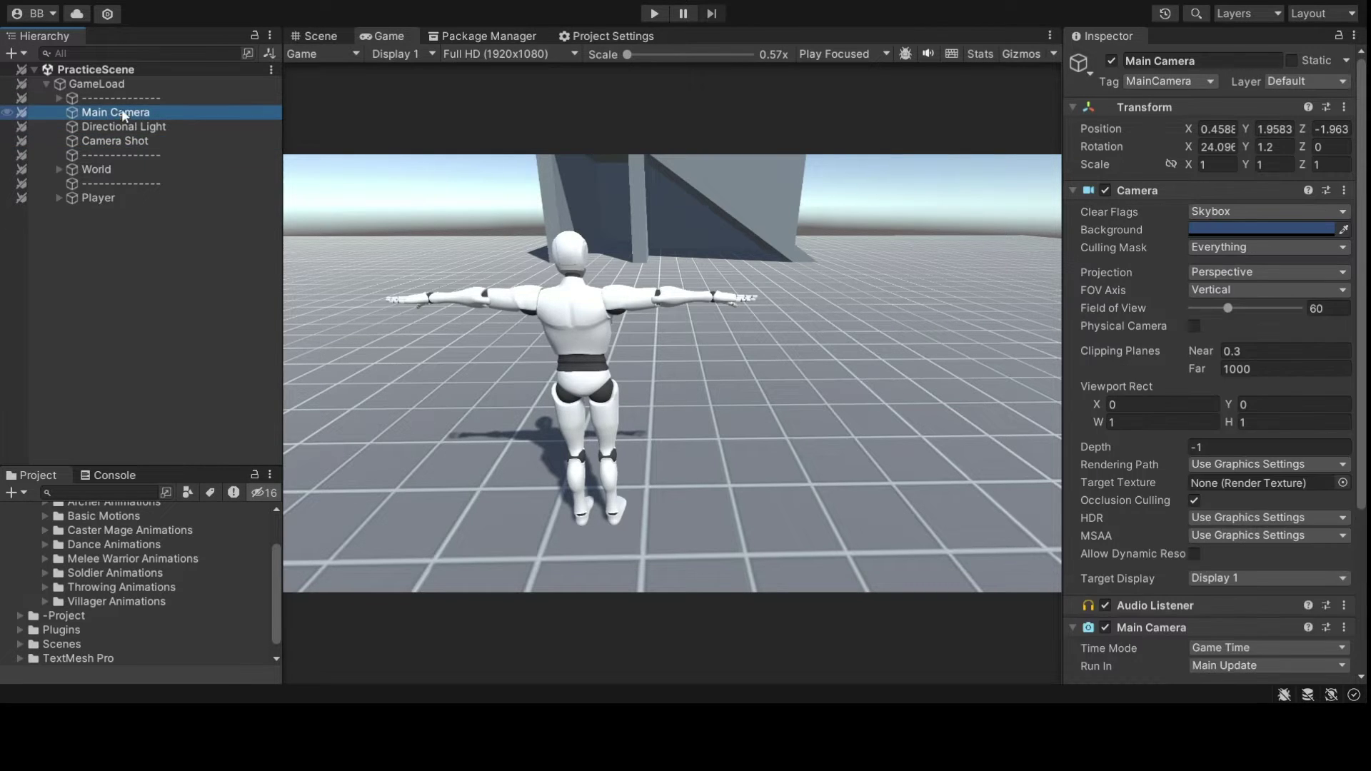
{"action": "scroll", "coordinate": [1187, 294], "scroll_direction": "down", "scroll_amount": 5}
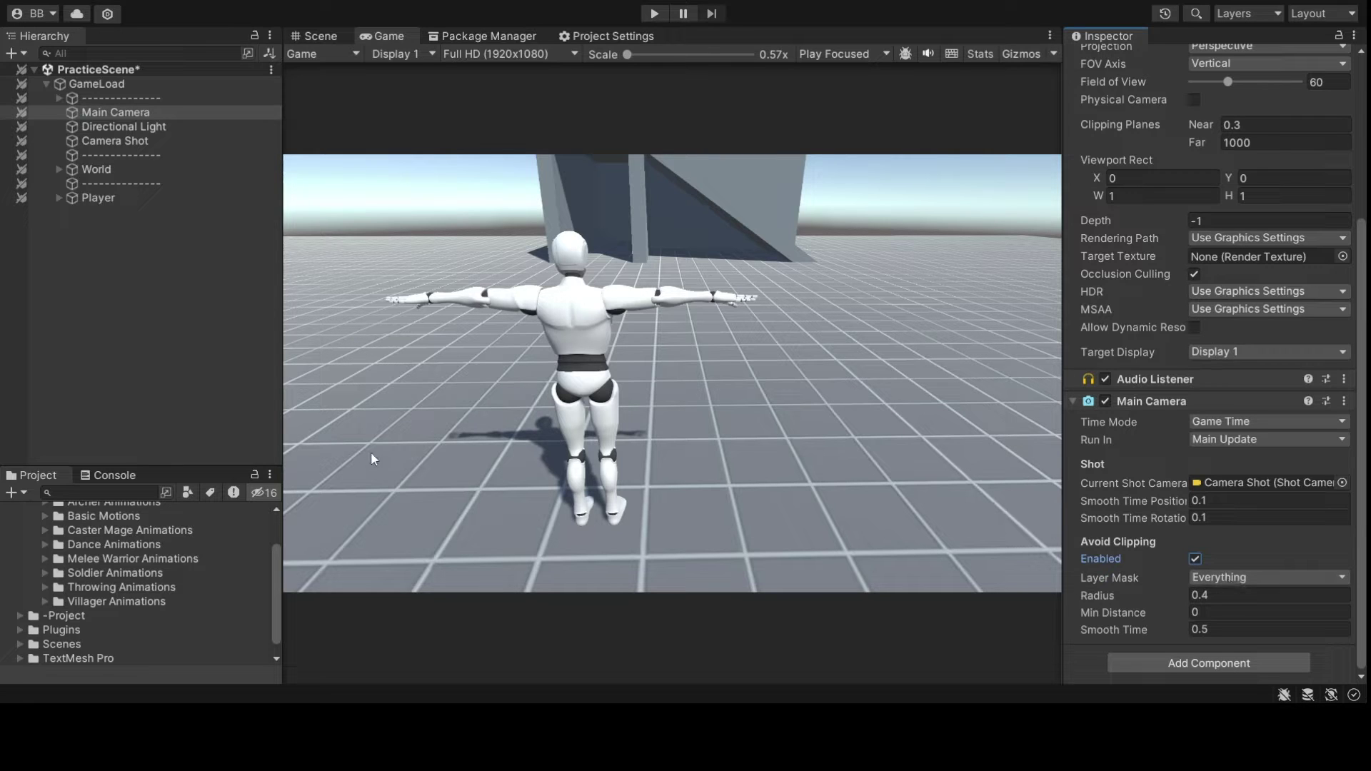
{"action": "left_click", "coordinate": [161, 378]}
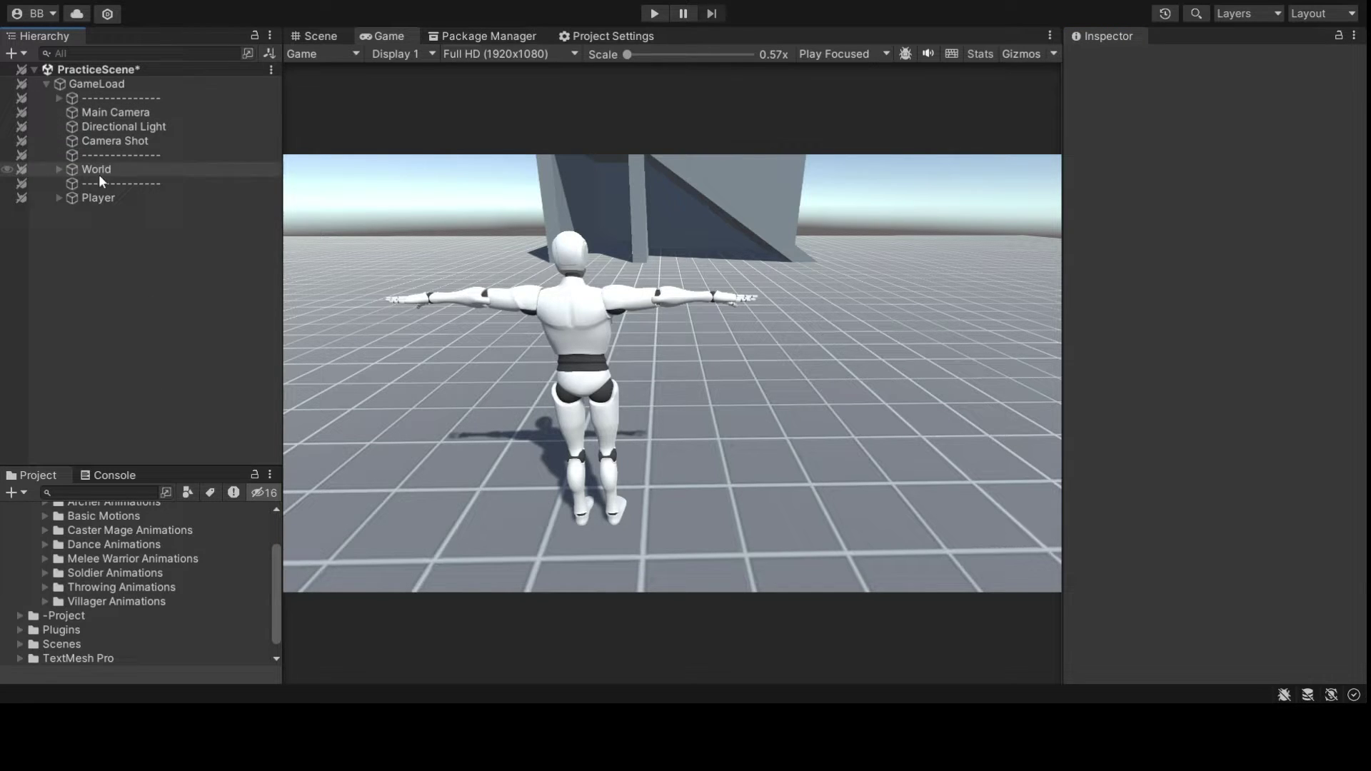
Step: Set the Camera Shot's Target Zoom to 0, Min Distance to 2 and Input Zoom to None
{"action": "left_click", "coordinate": [122, 141]}
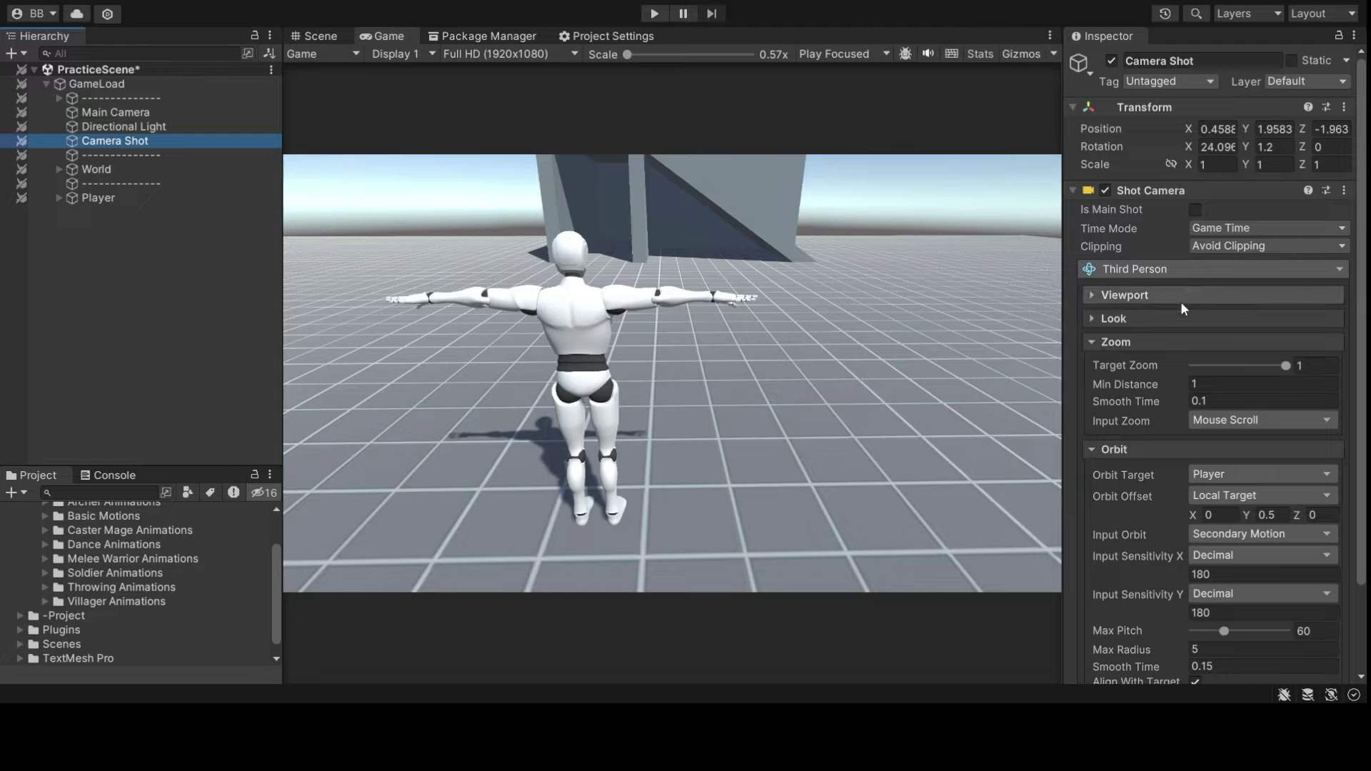
{"action": "left_click", "coordinate": [1316, 366]}
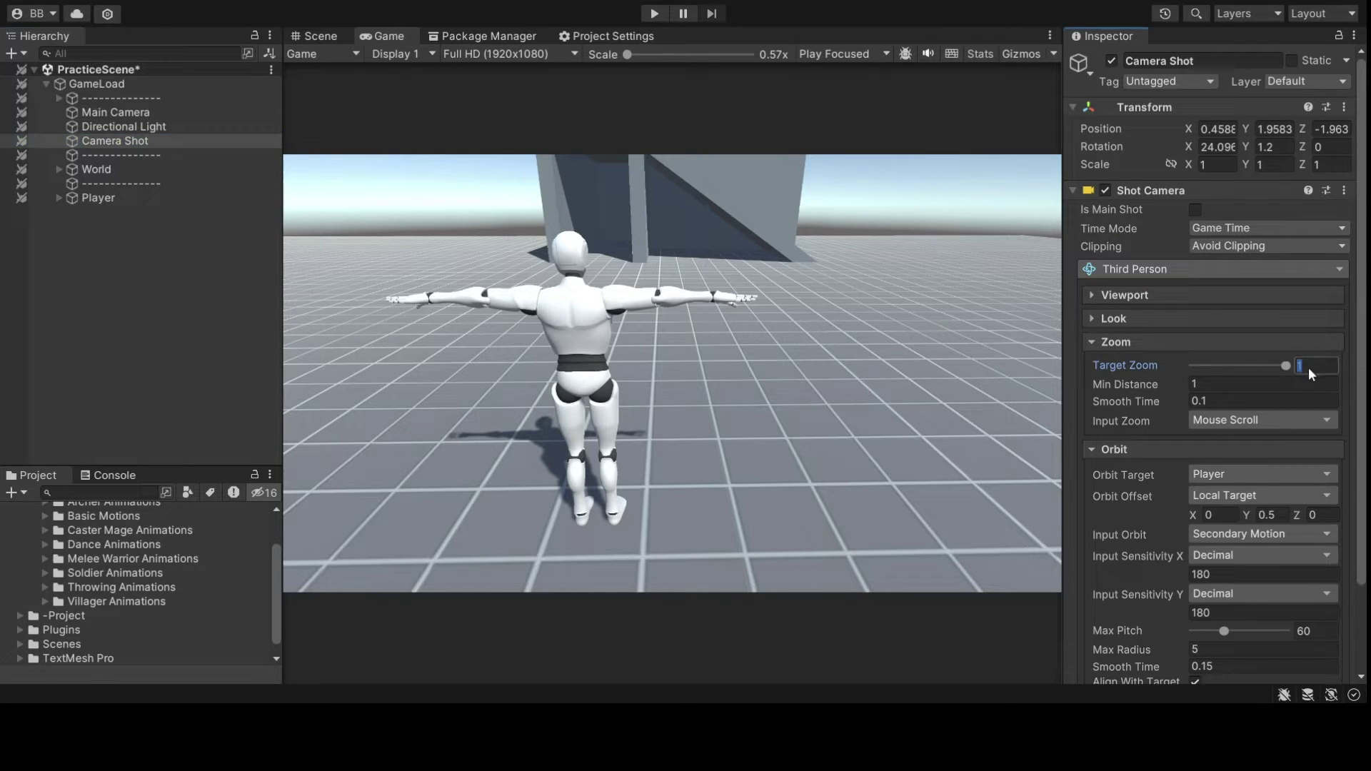
{"action": "type", "text": "0"}
{"action": "left_click", "coordinate": [1254, 384]}
{"action": "type", "text": "2"}
{"action": "key", "text": "Return"}
{"action": "left_click", "coordinate": [1242, 420]}
{"action": "left_click", "coordinate": [1228, 401]}
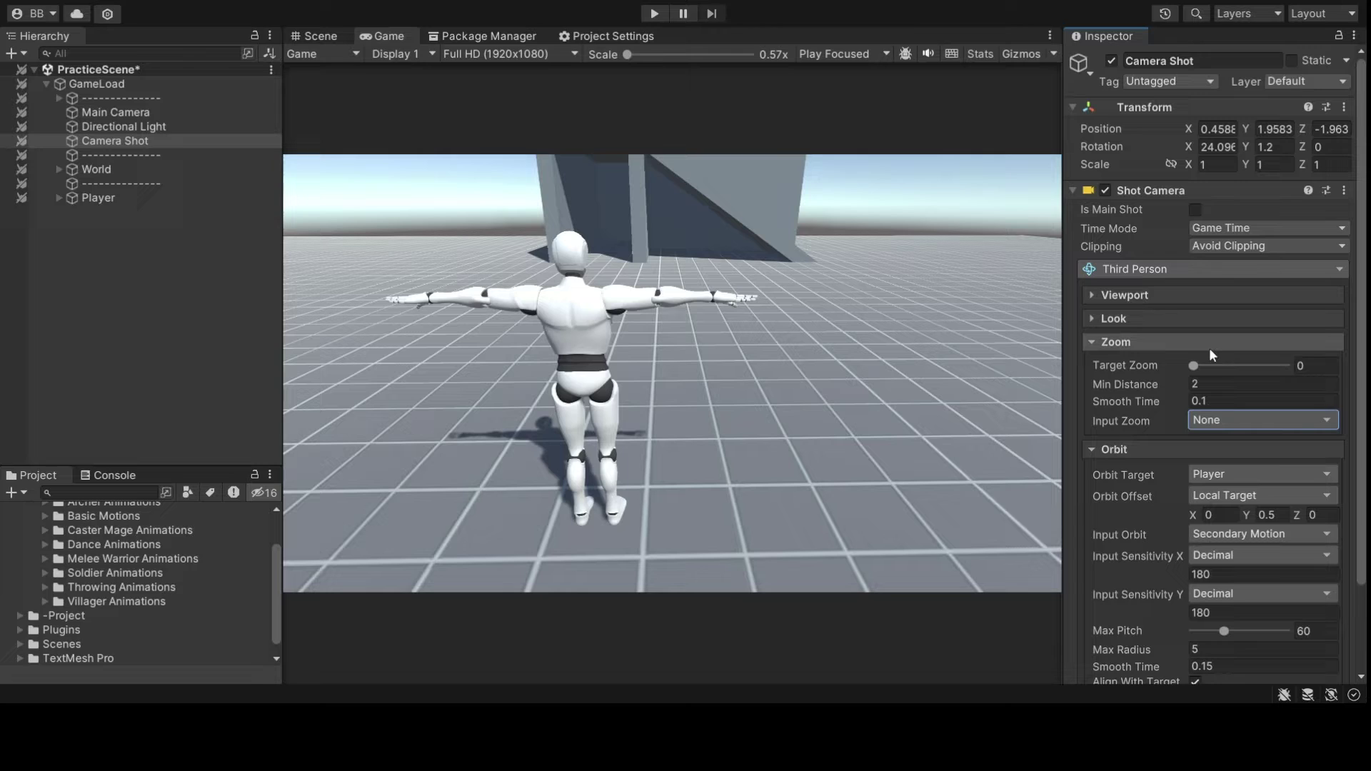
Step: Set the Camera Shot's Look Offset type to Vector3 and start play mode with the scene saved
{"action": "left_click", "coordinate": [1197, 344]}
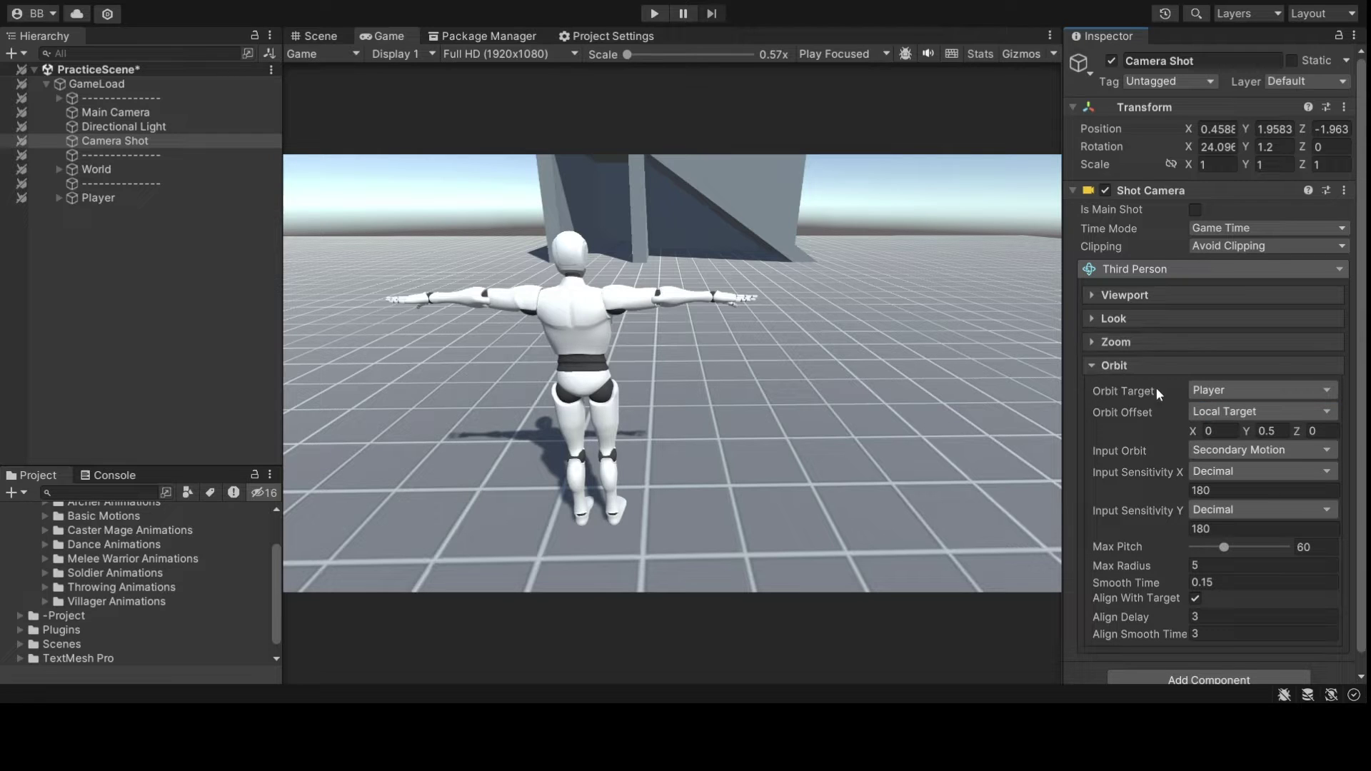
{"action": "scroll", "coordinate": [1146, 401], "scroll_direction": "down", "scroll_amount": 1}
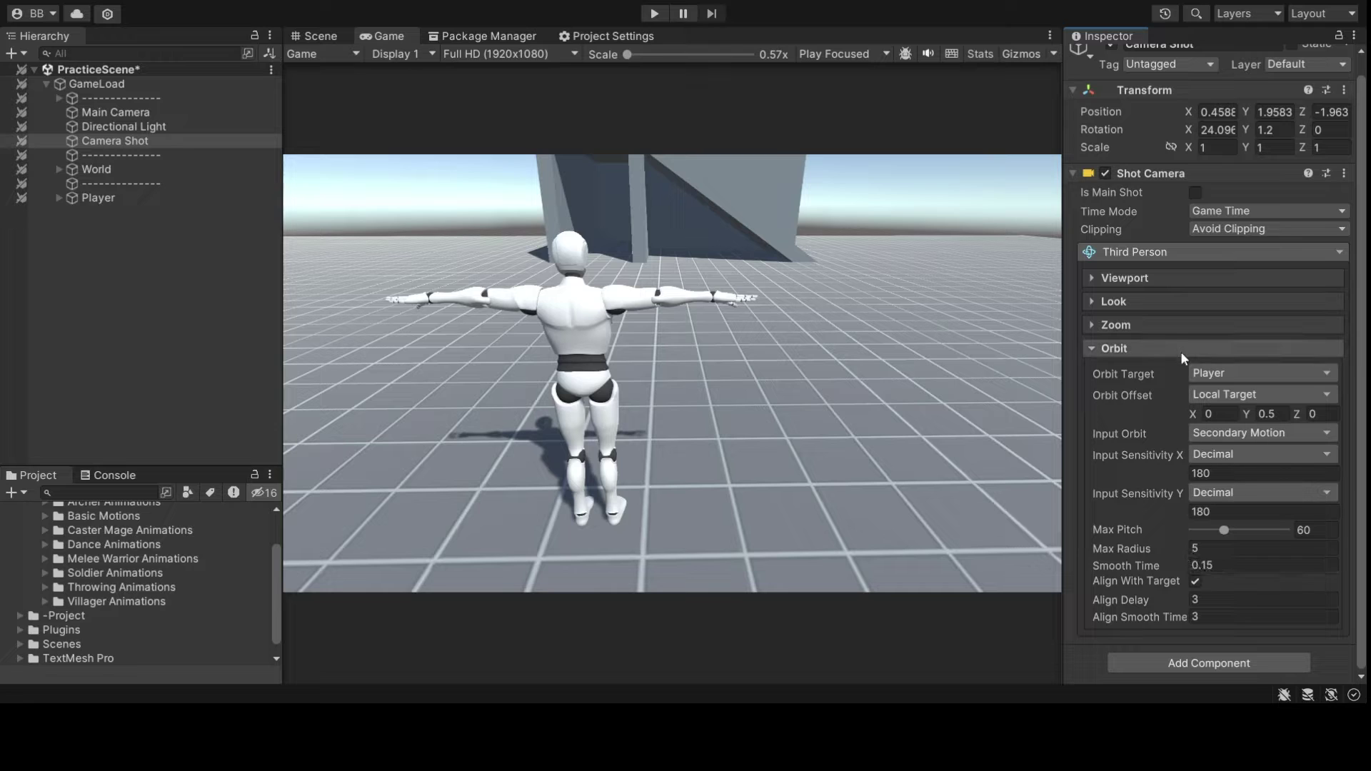
{"action": "left_click", "coordinate": [1169, 302]}
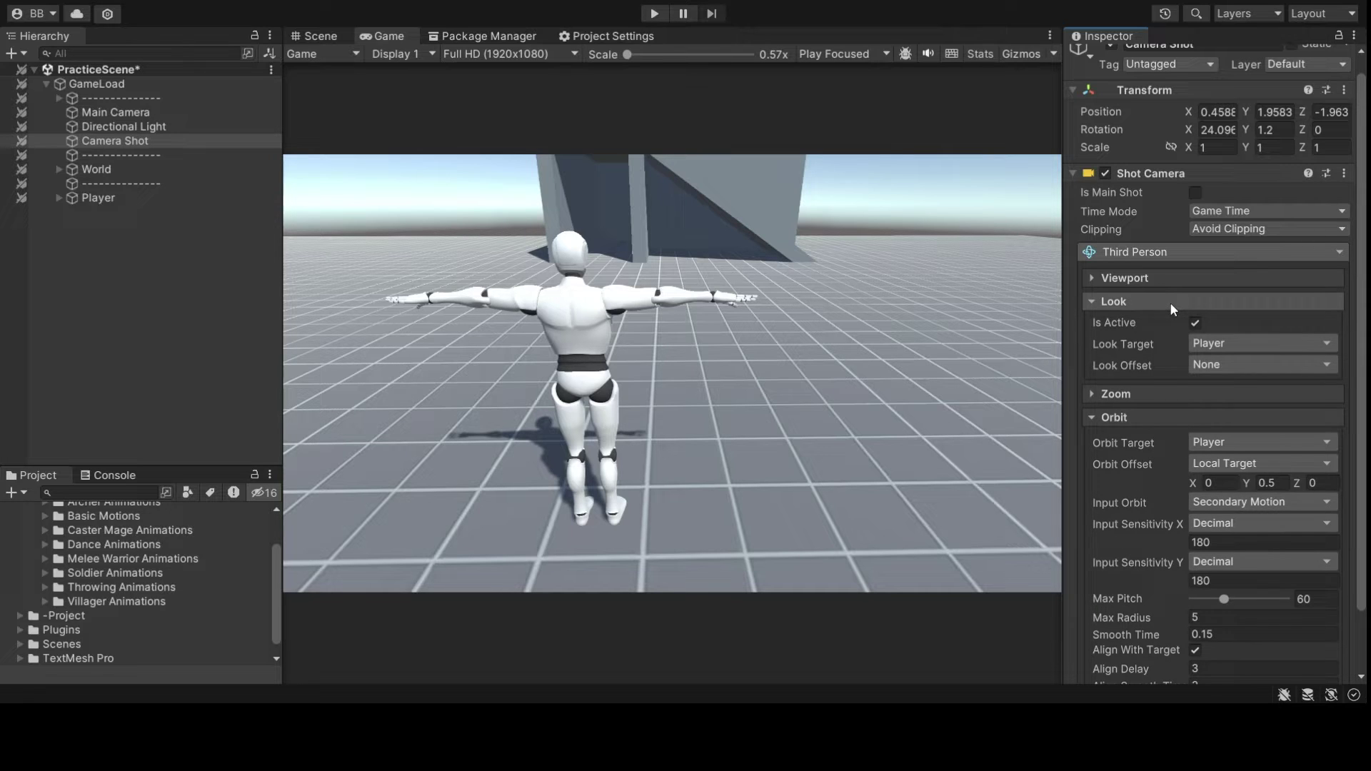
{"action": "left_click", "coordinate": [1177, 279]}
{"action": "left_click", "coordinate": [1177, 280]}
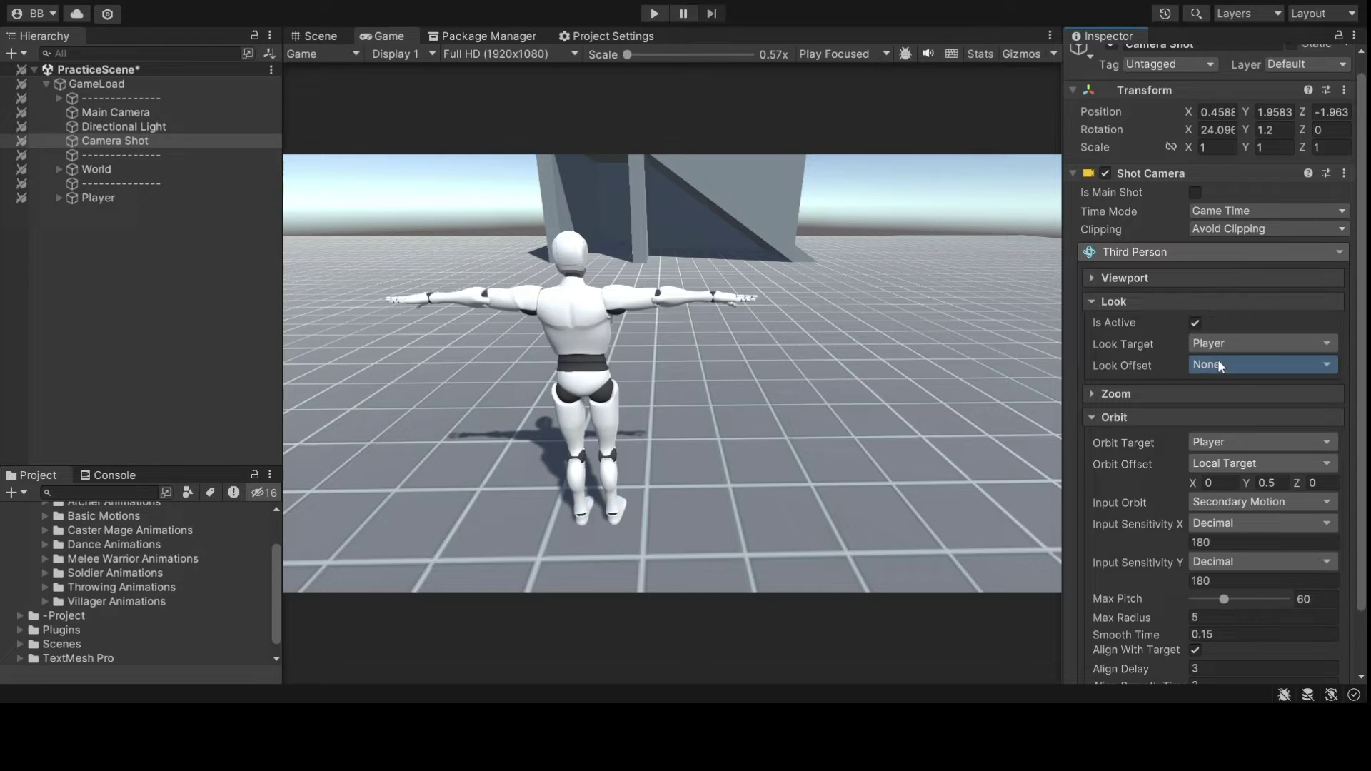
{"action": "left_click", "coordinate": [1241, 127]}
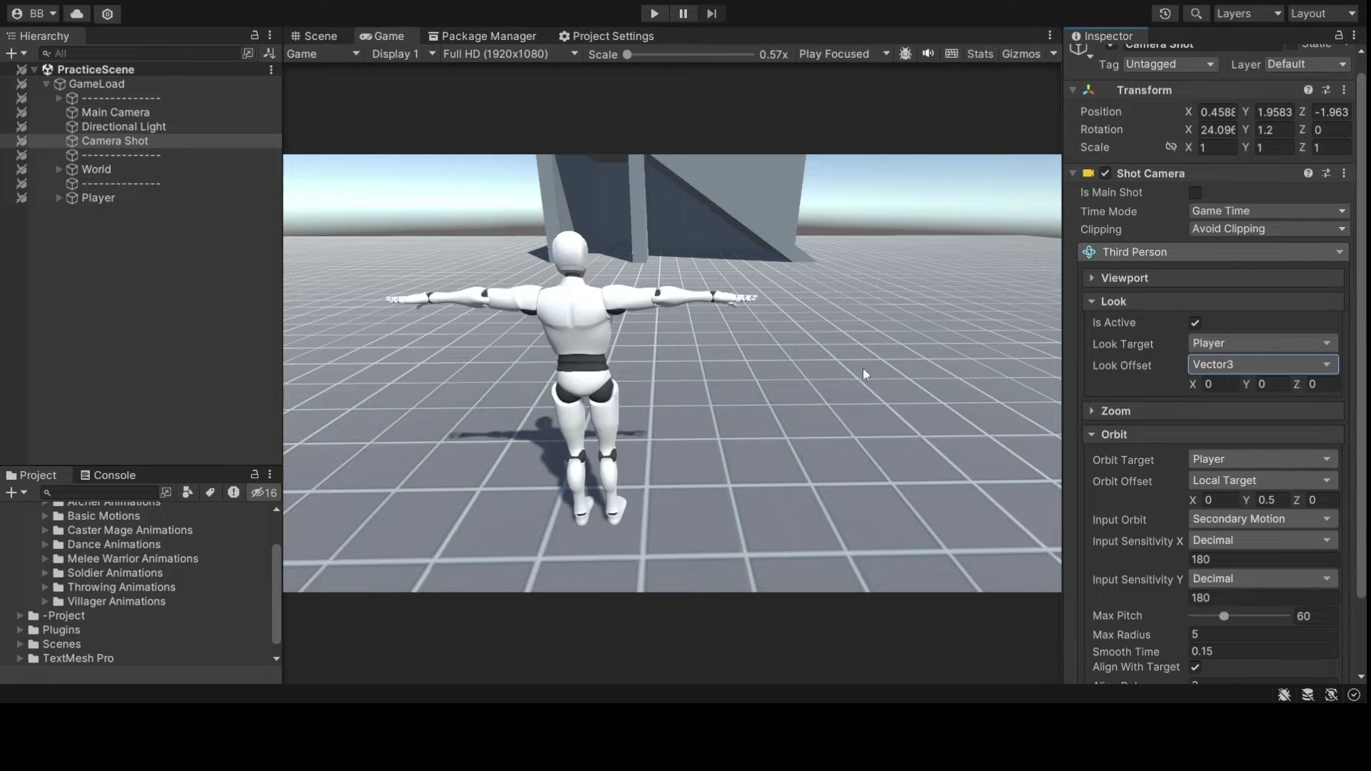
{"action": "left_click", "coordinate": [654, 13]}
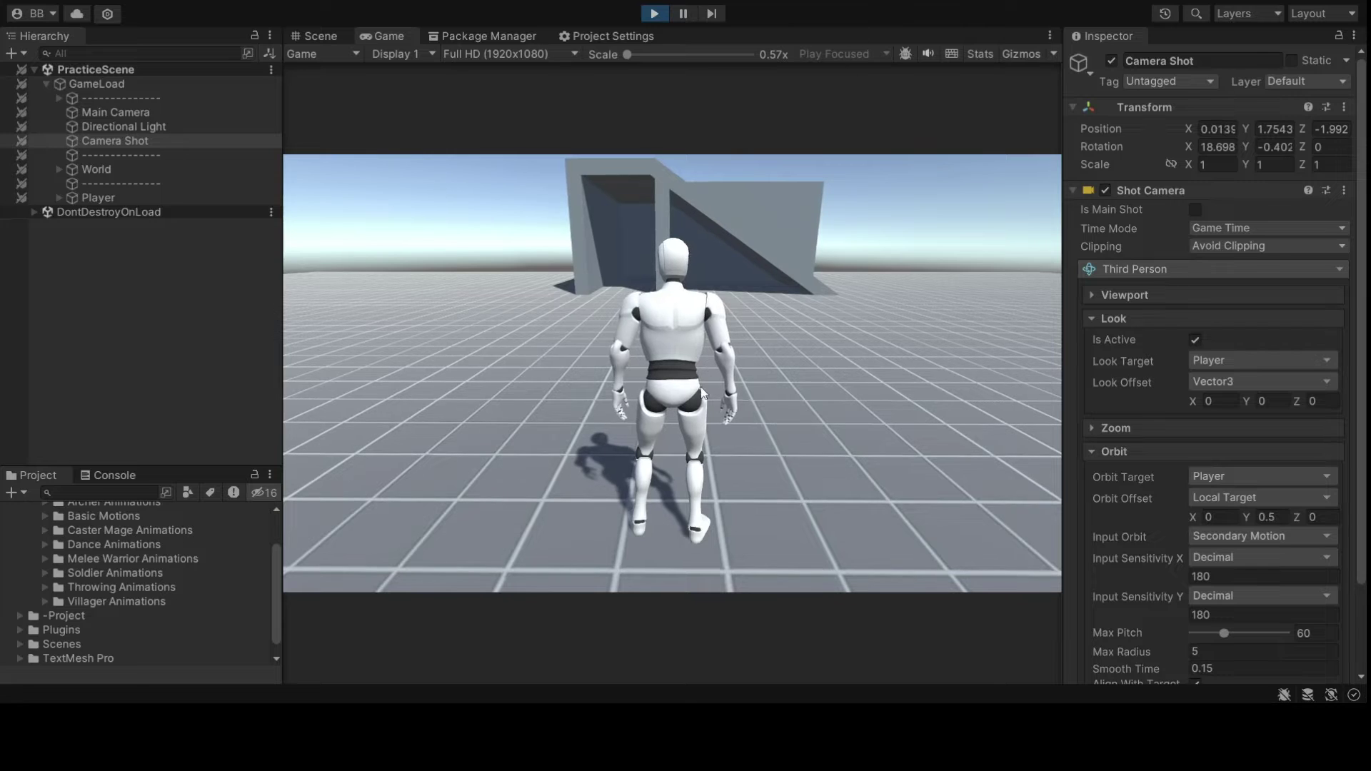
Step: Try the Camera Shot's Look Offset at X 0.5 and at Y 0.5 separately, returning each axis to 0
{"action": "left_click", "coordinate": [1224, 402]}
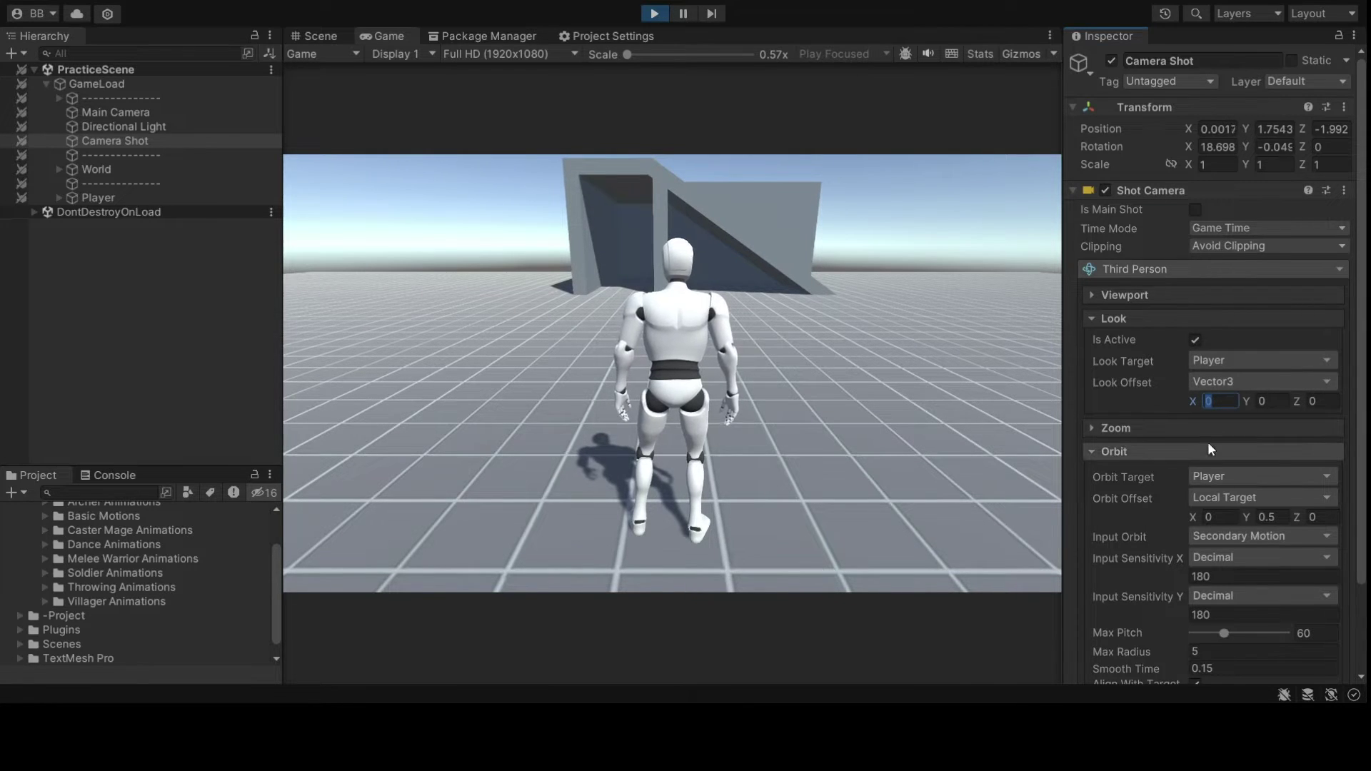
{"action": "type", "text": ".5"}
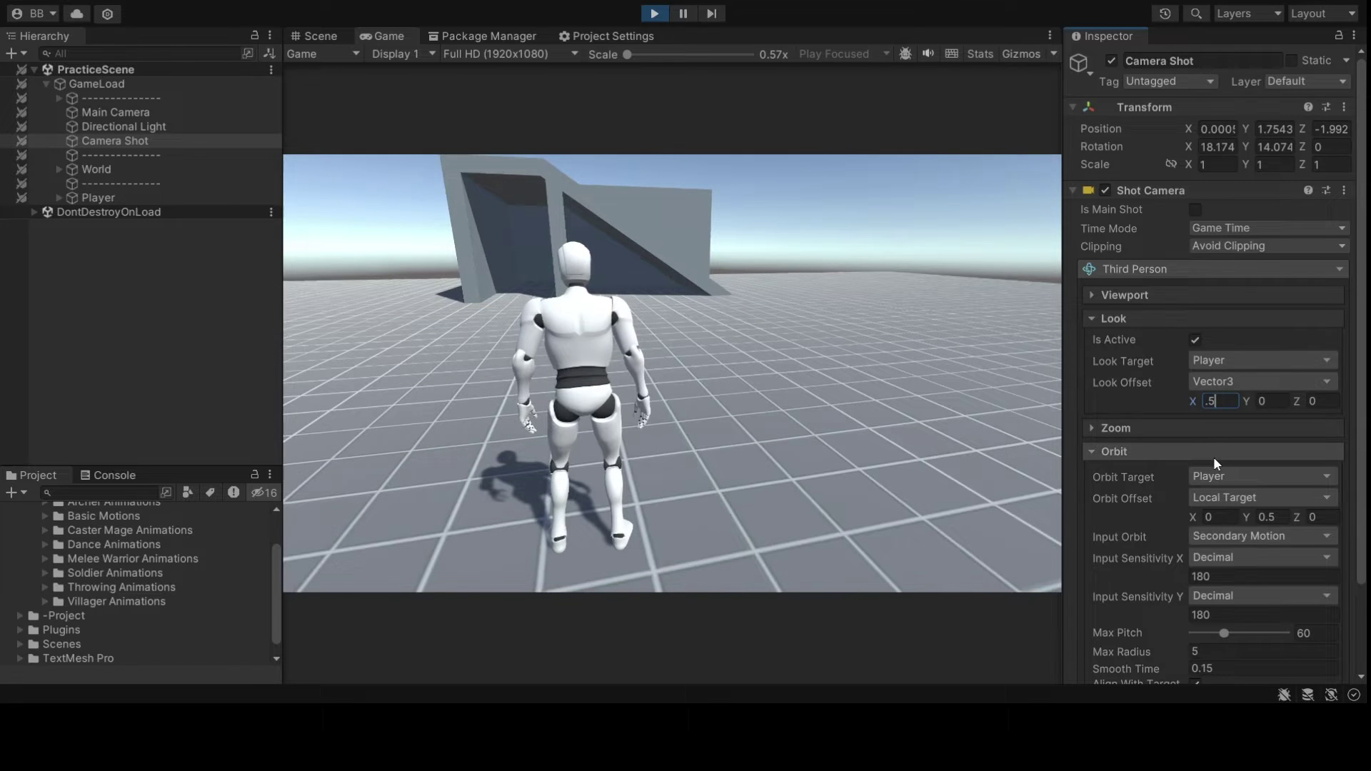
{"action": "left_click_drag", "start_coordinate": [1220, 403], "coordinate": [1178, 397]}
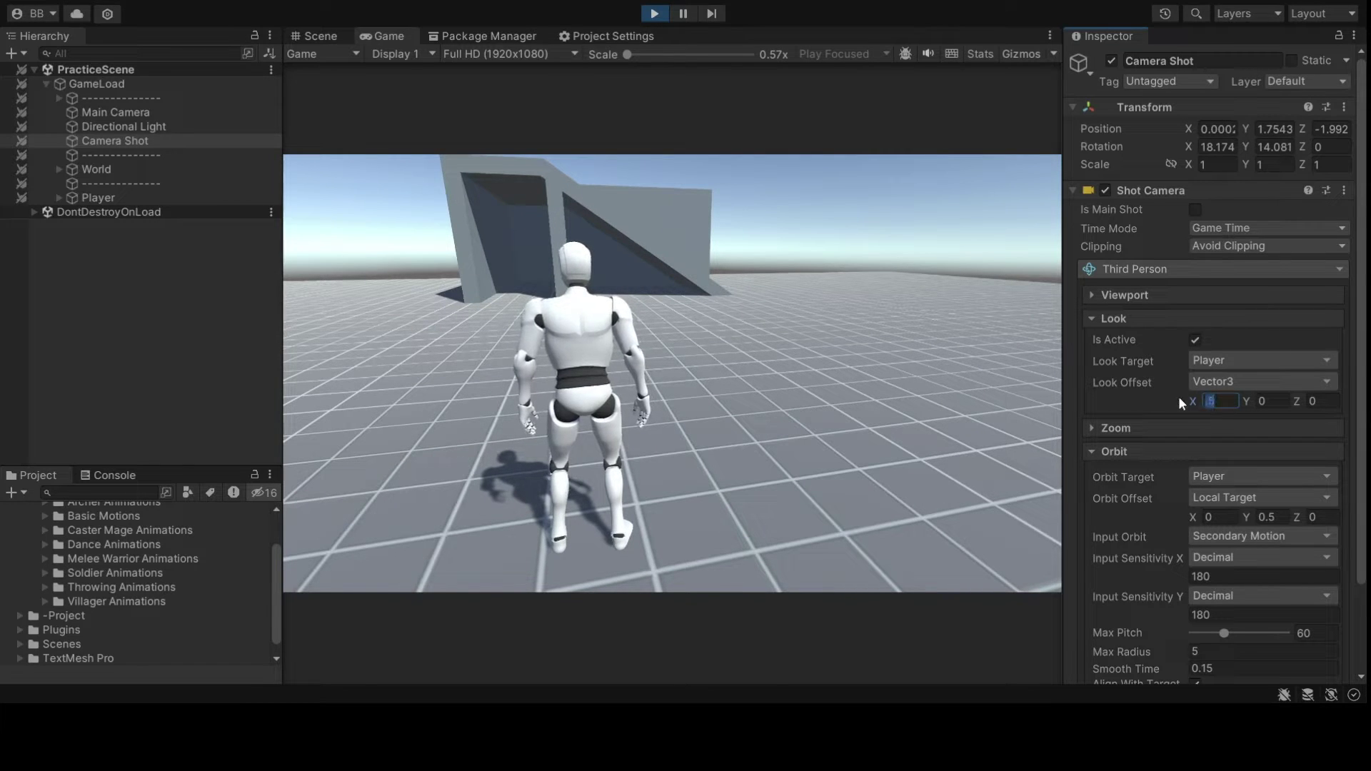
{"action": "type", "text": "0"}
{"action": "left_click", "coordinate": [1274, 400]}
{"action": "type", "text": ".5"}
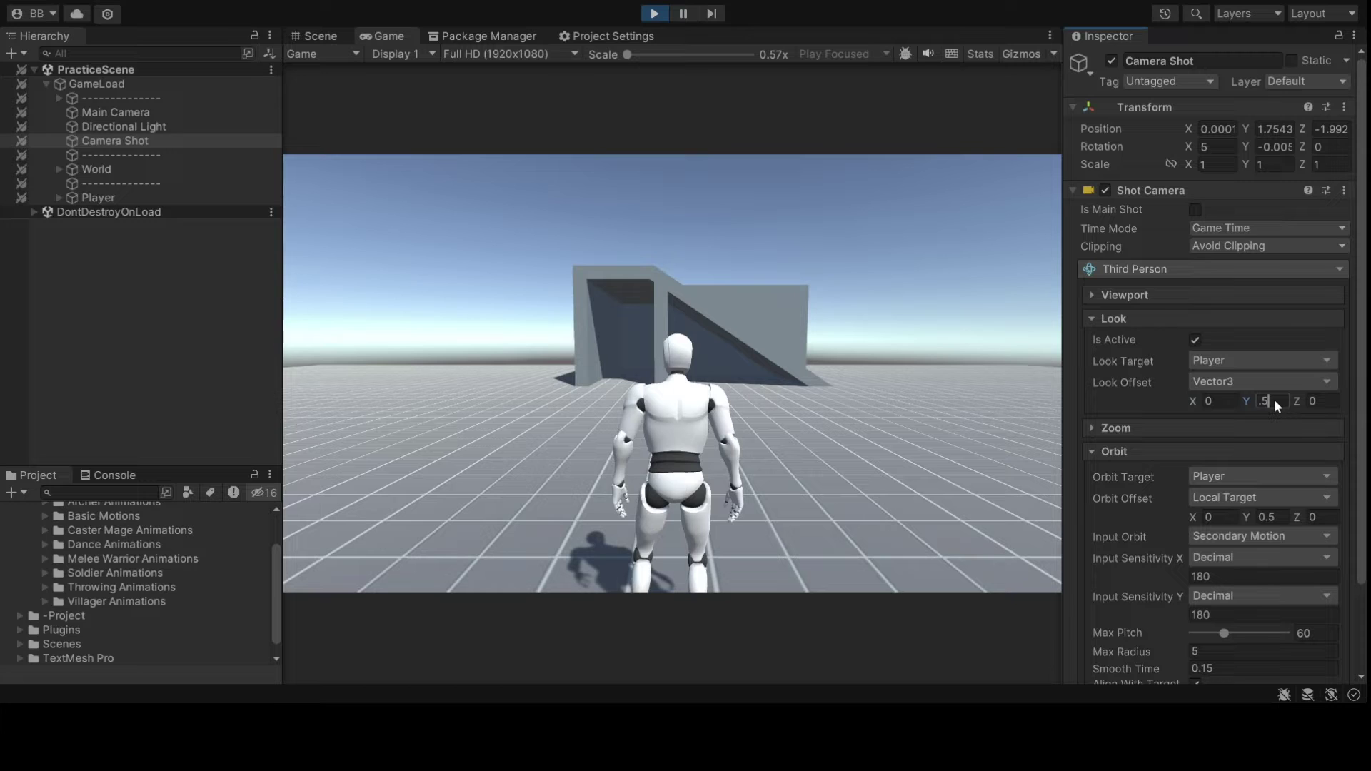
{"action": "key", "text": "BackSpace"}
{"action": "key", "text": "BackSpace"}
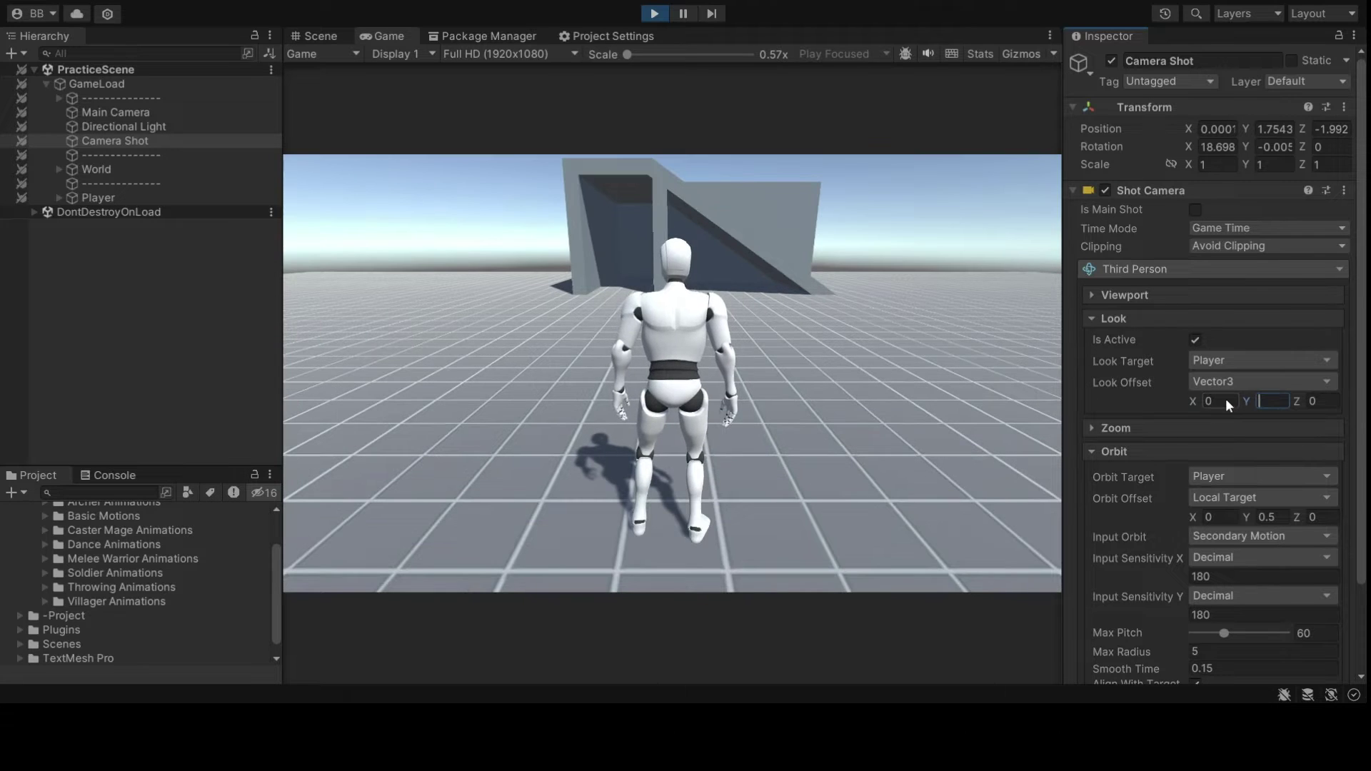
Step: Set the Camera Shot's Orbit Offset X to 0.5 and its Look Offset X and Y to 0.5
{"action": "left_click", "coordinate": [1214, 517]}
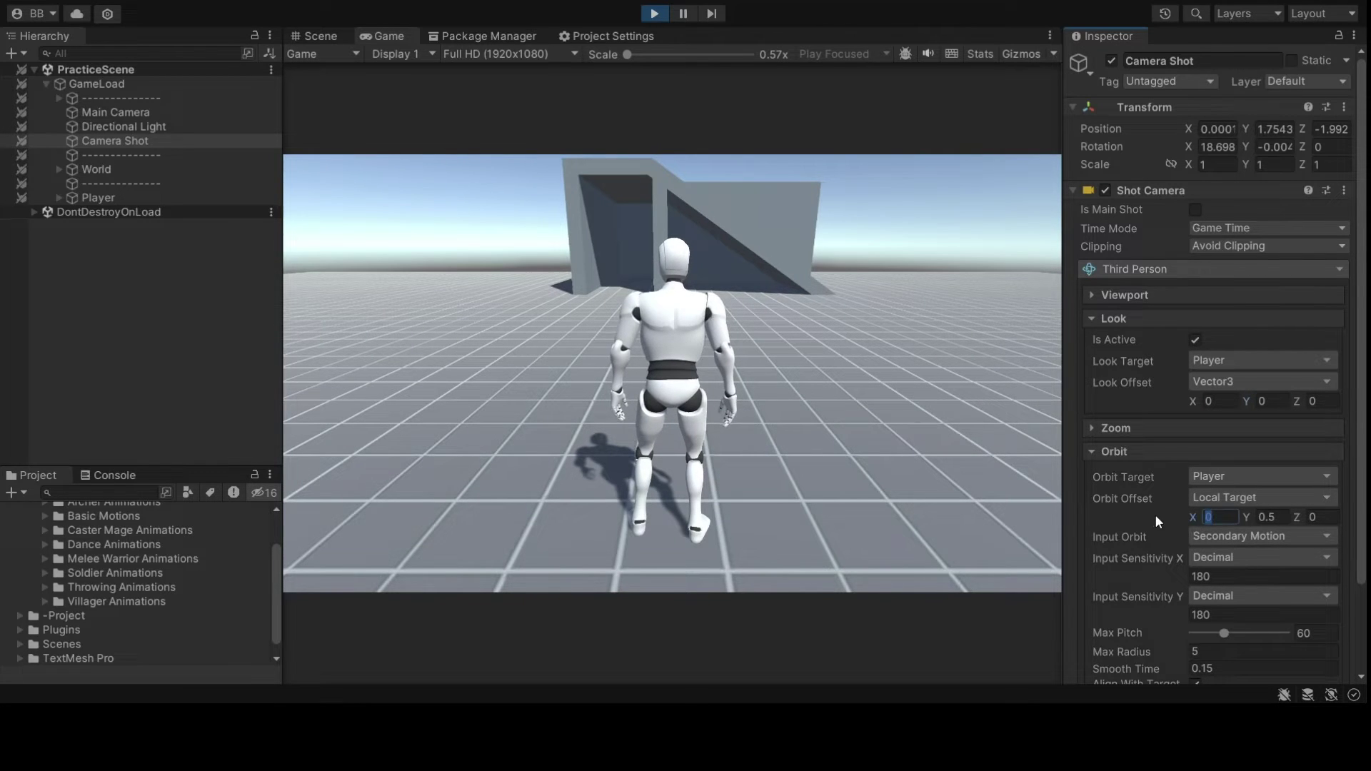
{"action": "type", "text": ".5"}
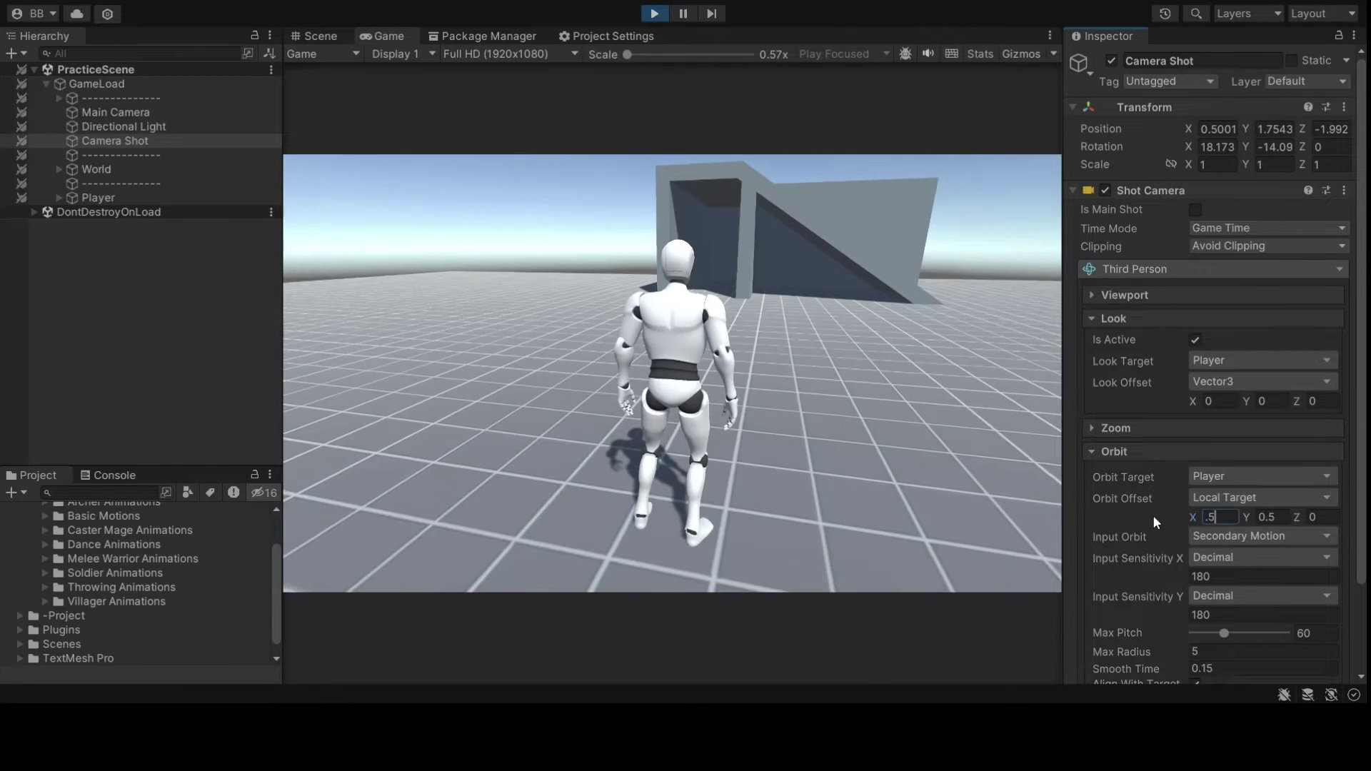
{"action": "left_click", "coordinate": [1217, 402]}
{"action": "type", "text": ".5"}
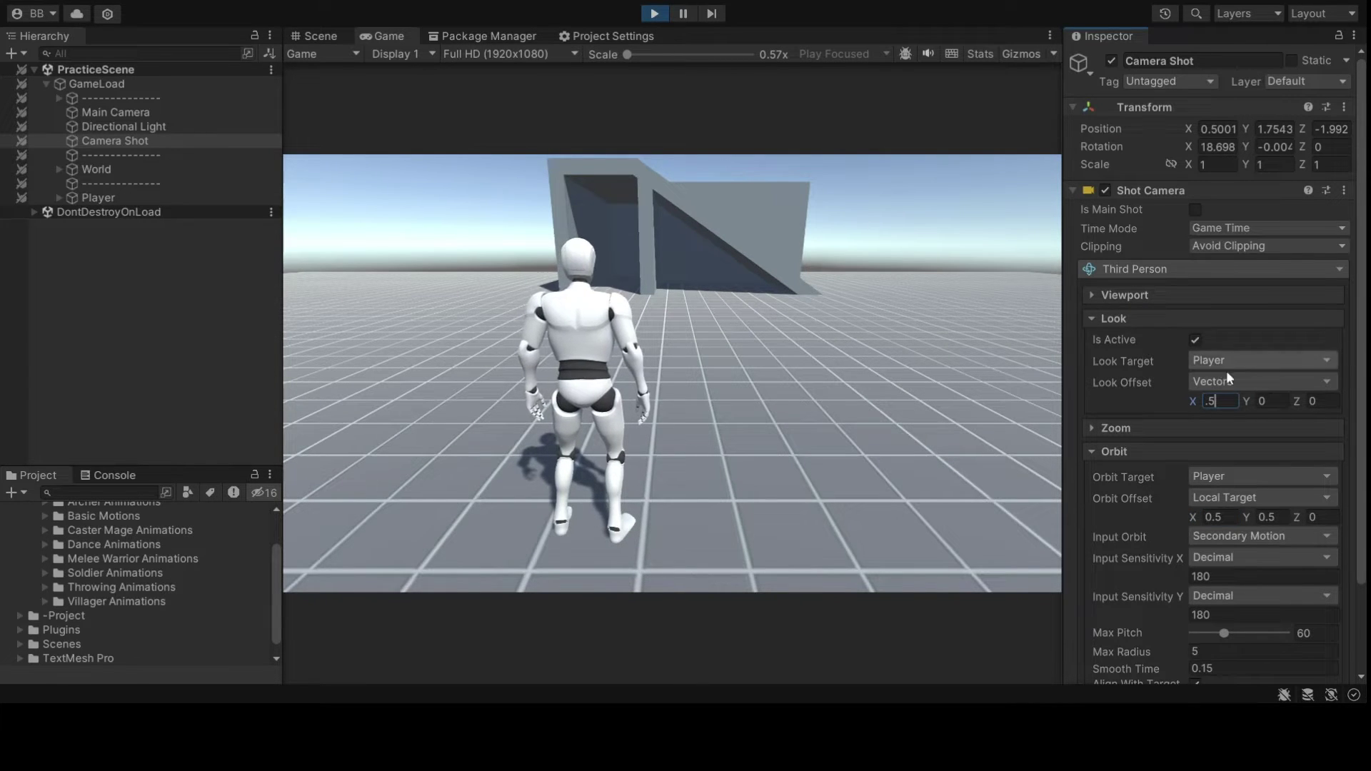
{"action": "left_click", "coordinate": [1284, 399]}
{"action": "type", "text": ".5"}
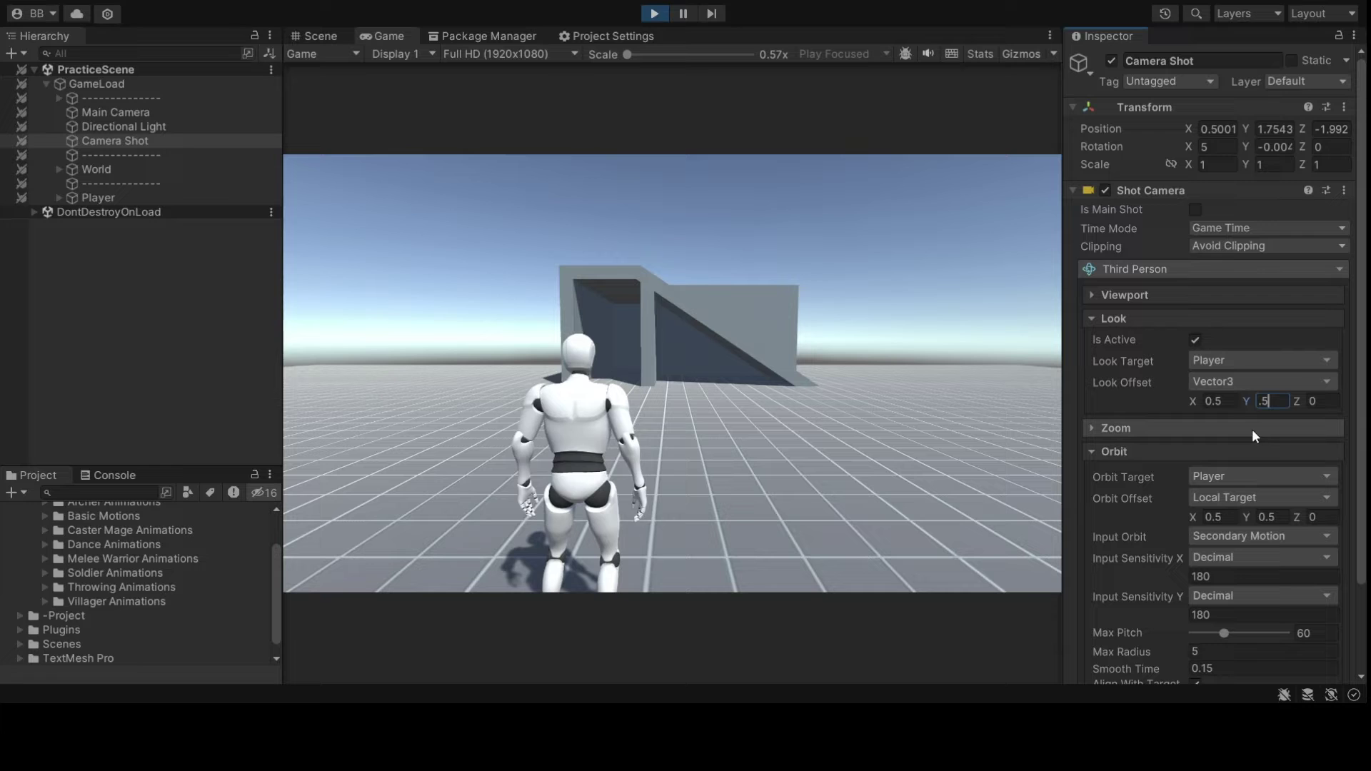
Step: Try the running Camera Shot's Look Offset and Orbit Offset at 0.25 on both X and Y
{"action": "double_click", "coordinate": [1265, 400]}
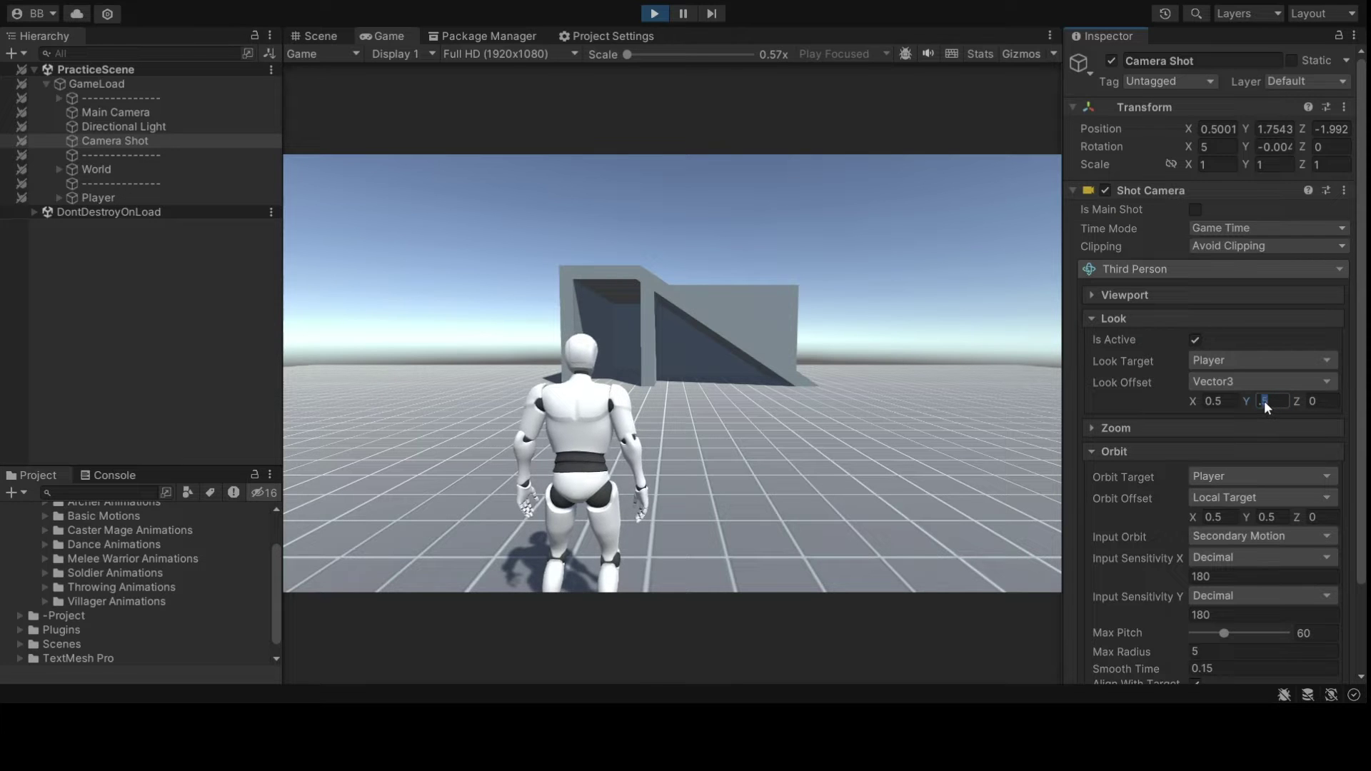
{"action": "type", "text": "0.25"}
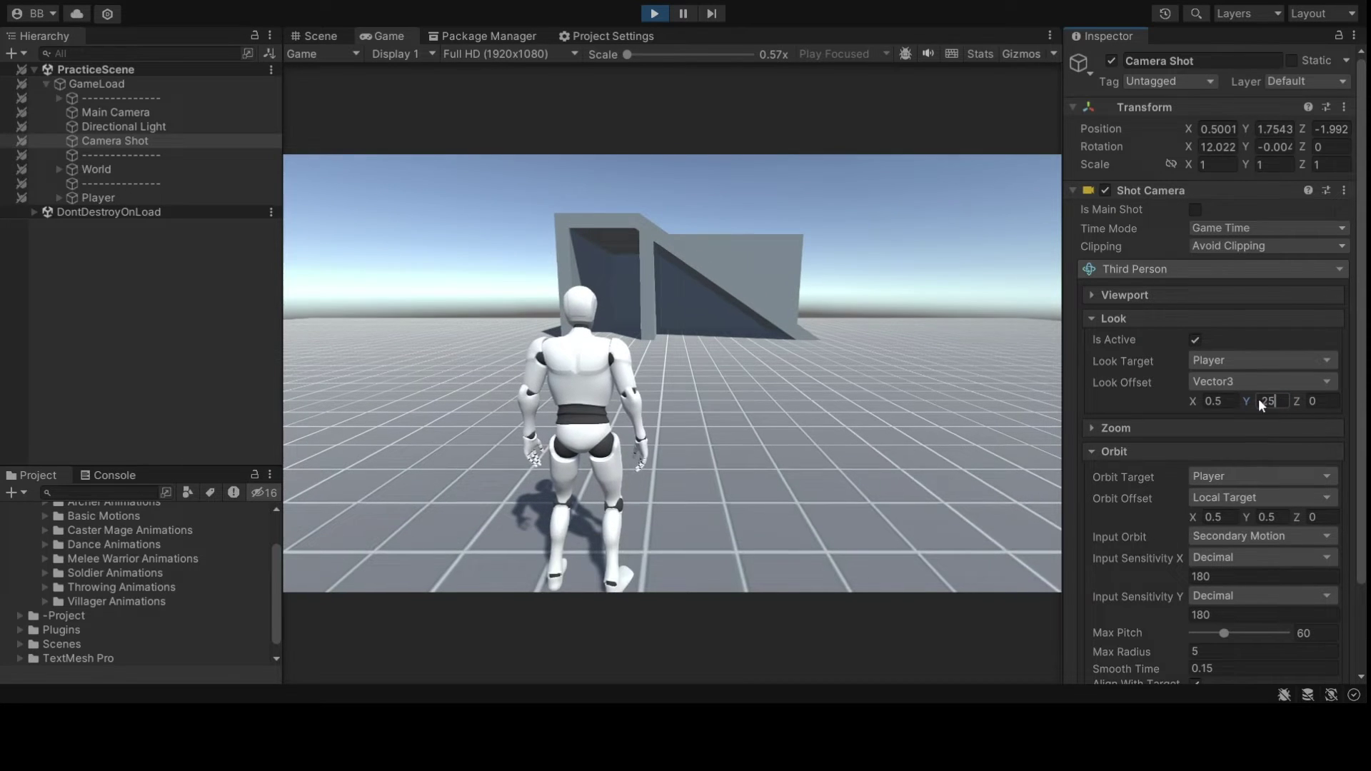
{"action": "left_click", "coordinate": [1224, 403]}
{"action": "type", "text": "0.25"}
{"action": "double_click", "coordinate": [1217, 517]}
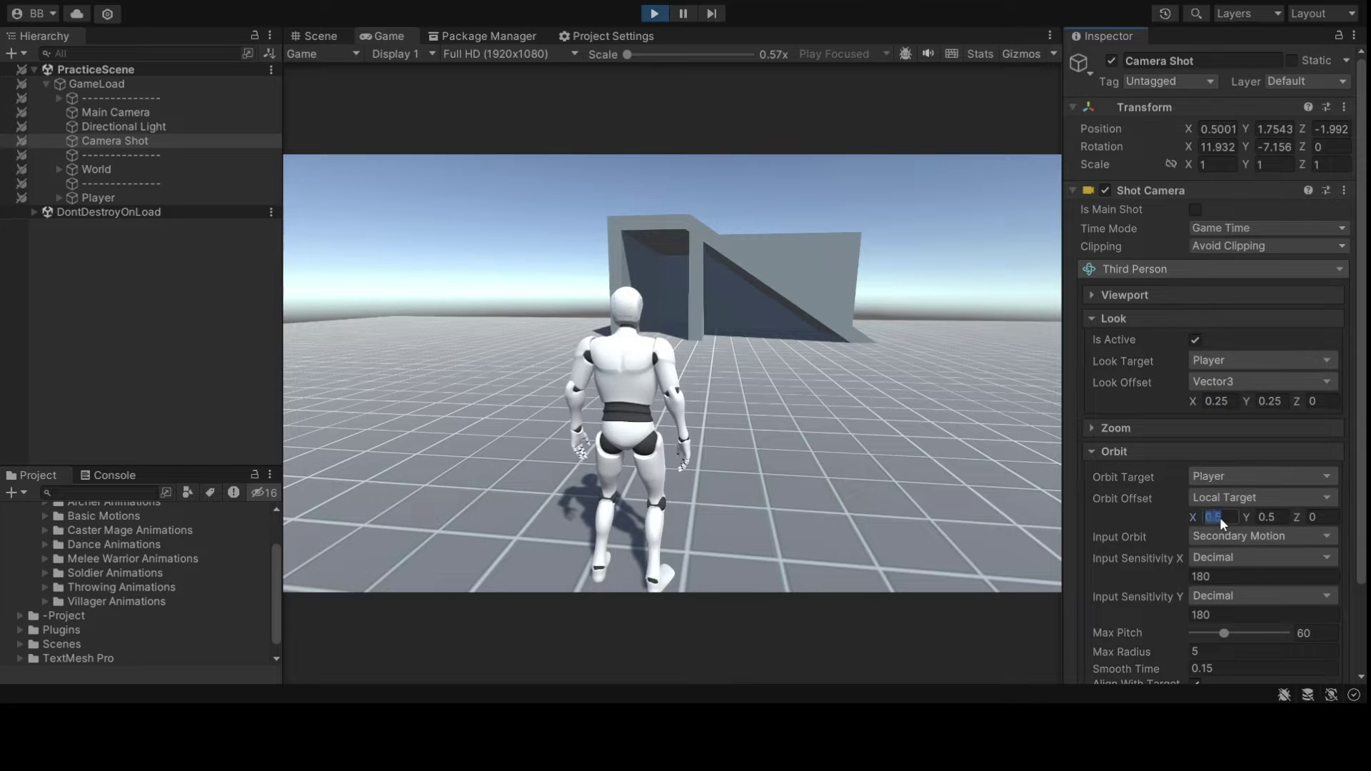
{"action": "type", "text": "25"}
{"action": "double_click", "coordinate": [1269, 517]}
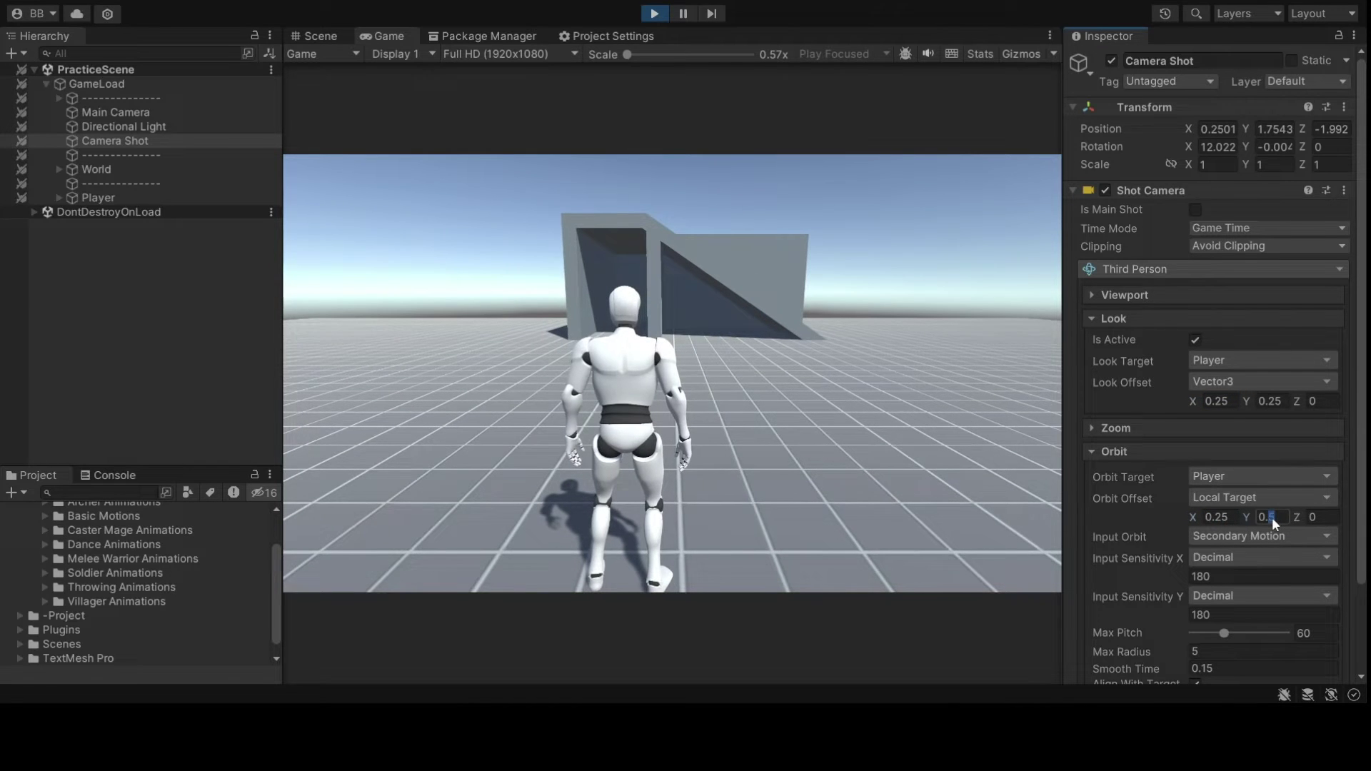
{"action": "type", "text": "25"}
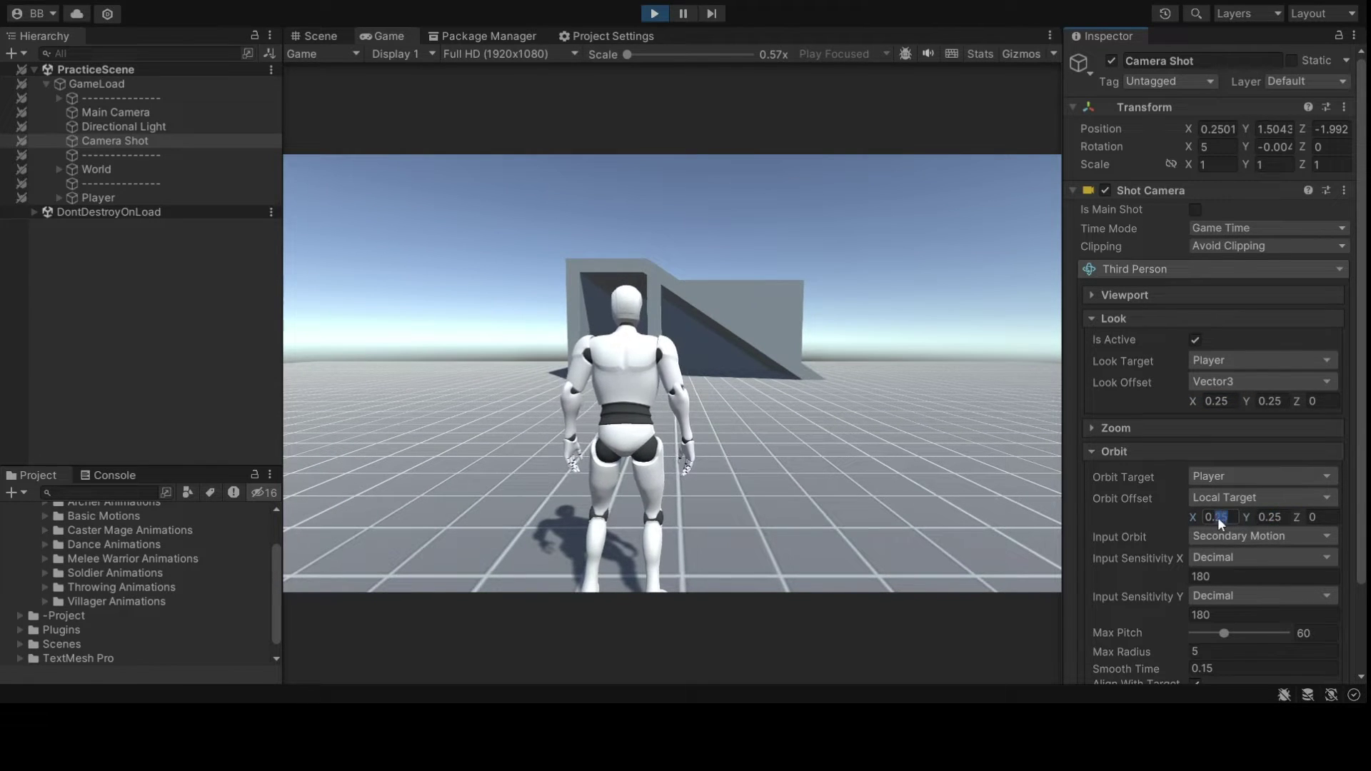
Step: Try the running Camera Shot's Orbit Offset and Look Offset at 0.3 on both X and Y
{"action": "double_click", "coordinate": [1218, 517]}
{"action": "type", "text": "3"}
{"action": "double_click", "coordinate": [1216, 402]}
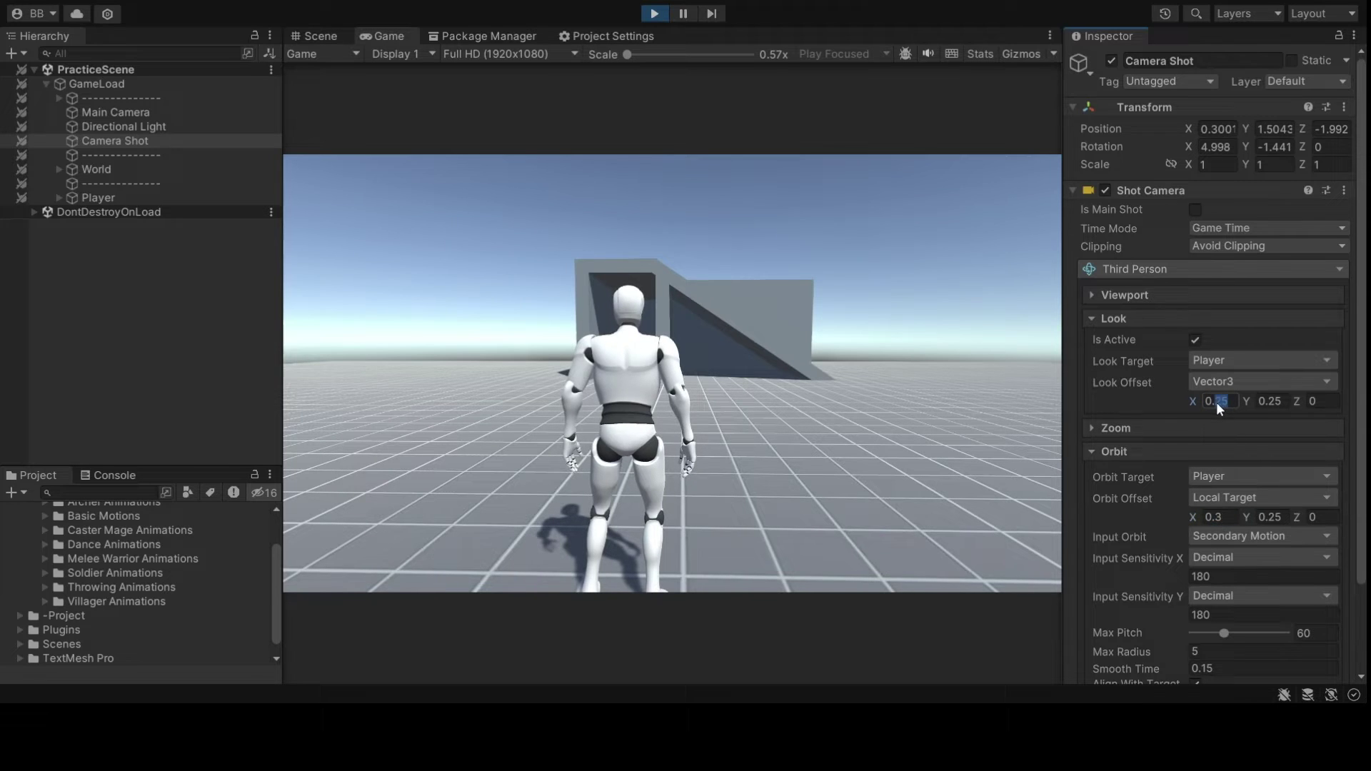
{"action": "type", "text": "3"}
{"action": "double_click", "coordinate": [1270, 402]}
{"action": "type", "text": "3"}
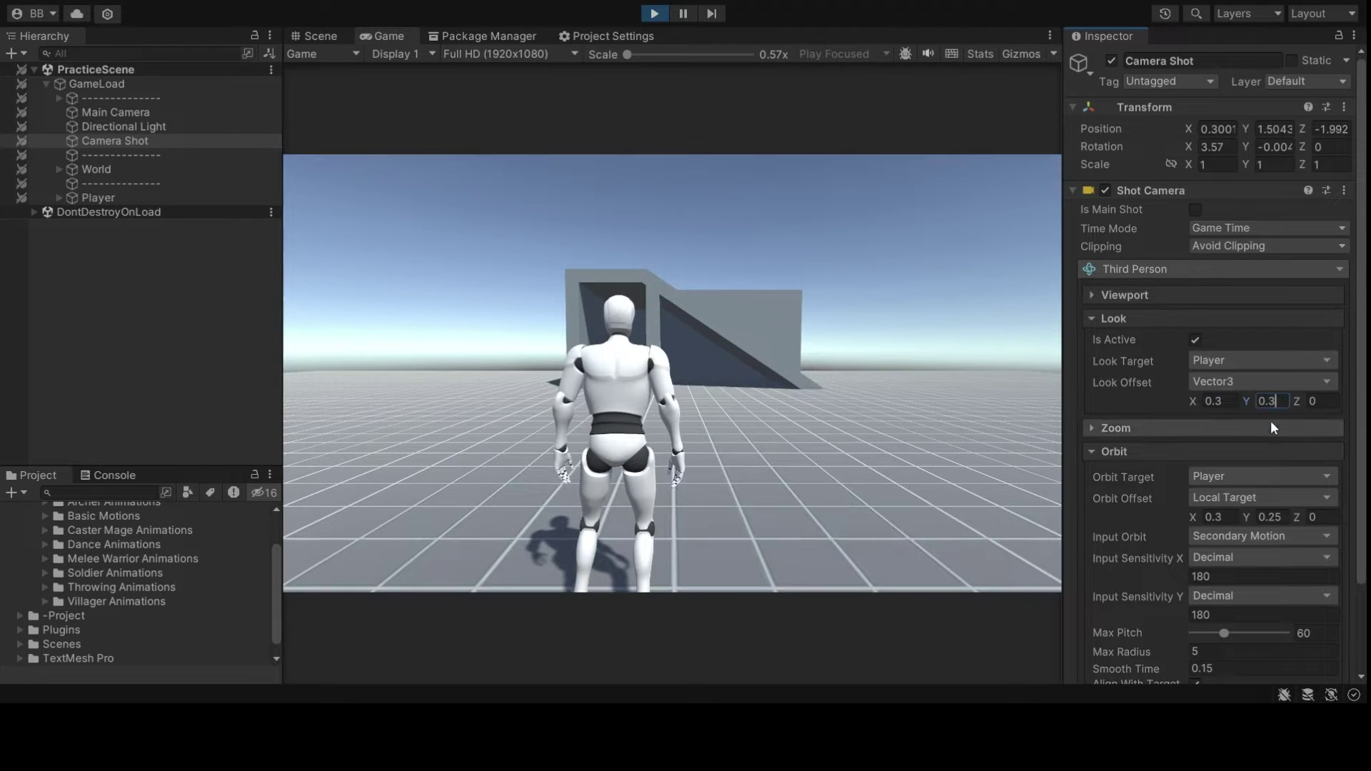
{"action": "double_click", "coordinate": [1270, 516]}
{"action": "type", "text": "3"}
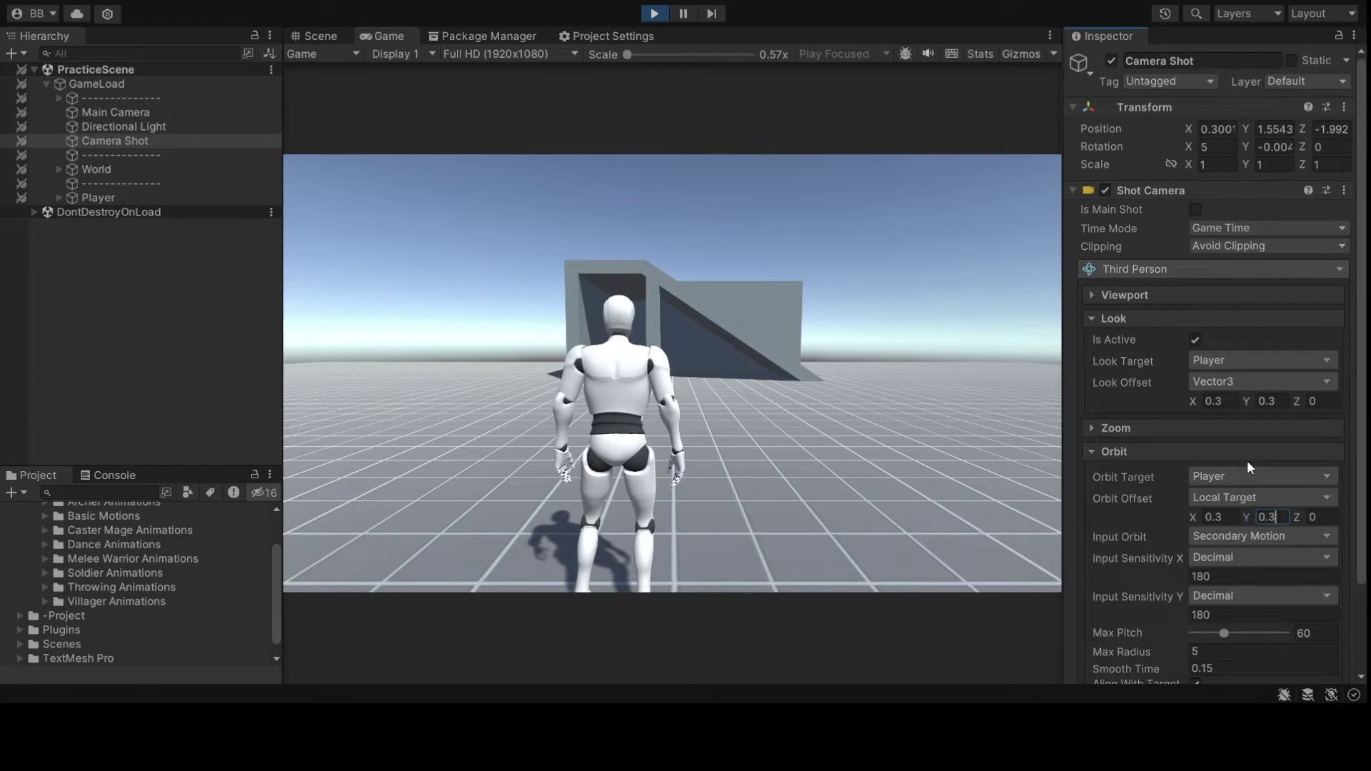
Step: Run the player into the building and back out while orbiting the camera to test the framing, and exit play mode
{"action": "left_click", "coordinate": [718, 324]}
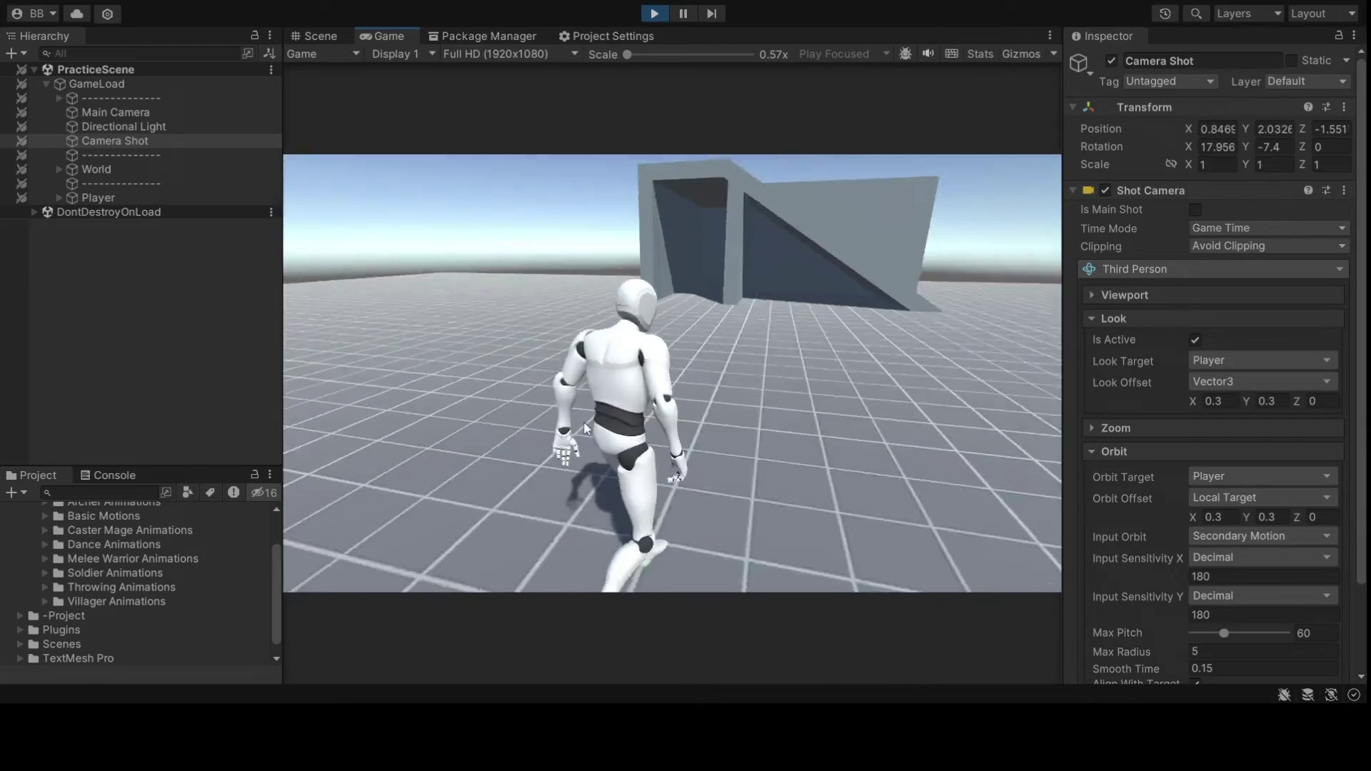
{"action": "key", "text": "w"}
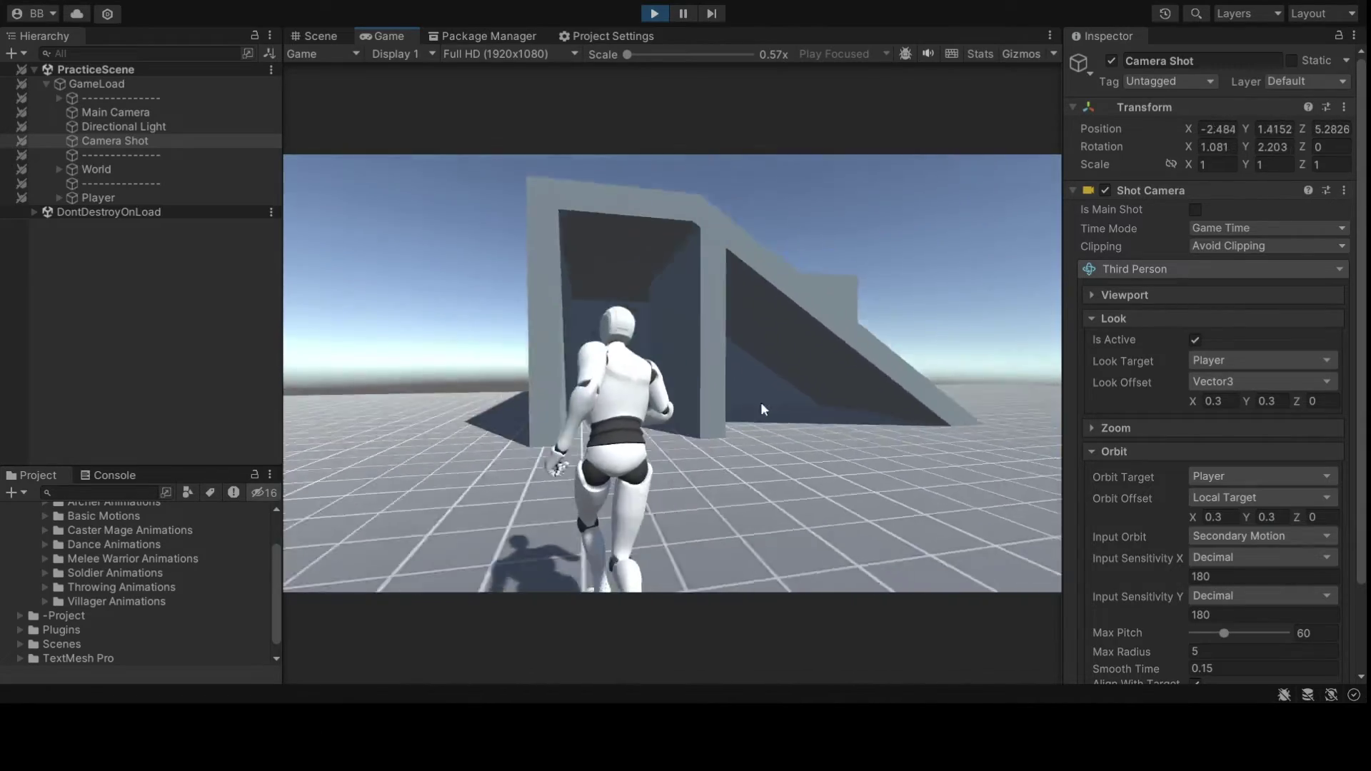
{"action": "right_click_drag", "start_coordinate": [539, 410], "coordinate": [658, 400]}
{"action": "key", "text": "w"}
{"action": "key", "text": "w"}
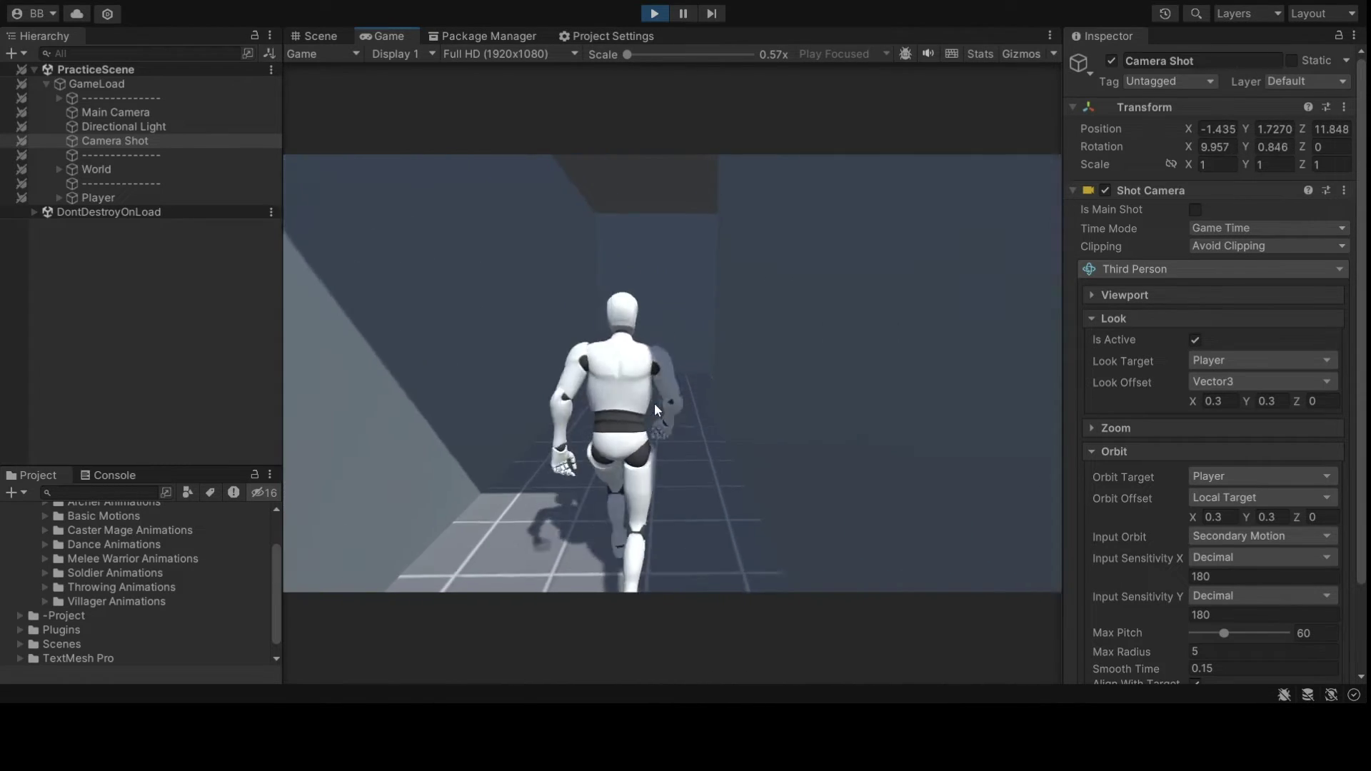
{"action": "key", "text": "s"}
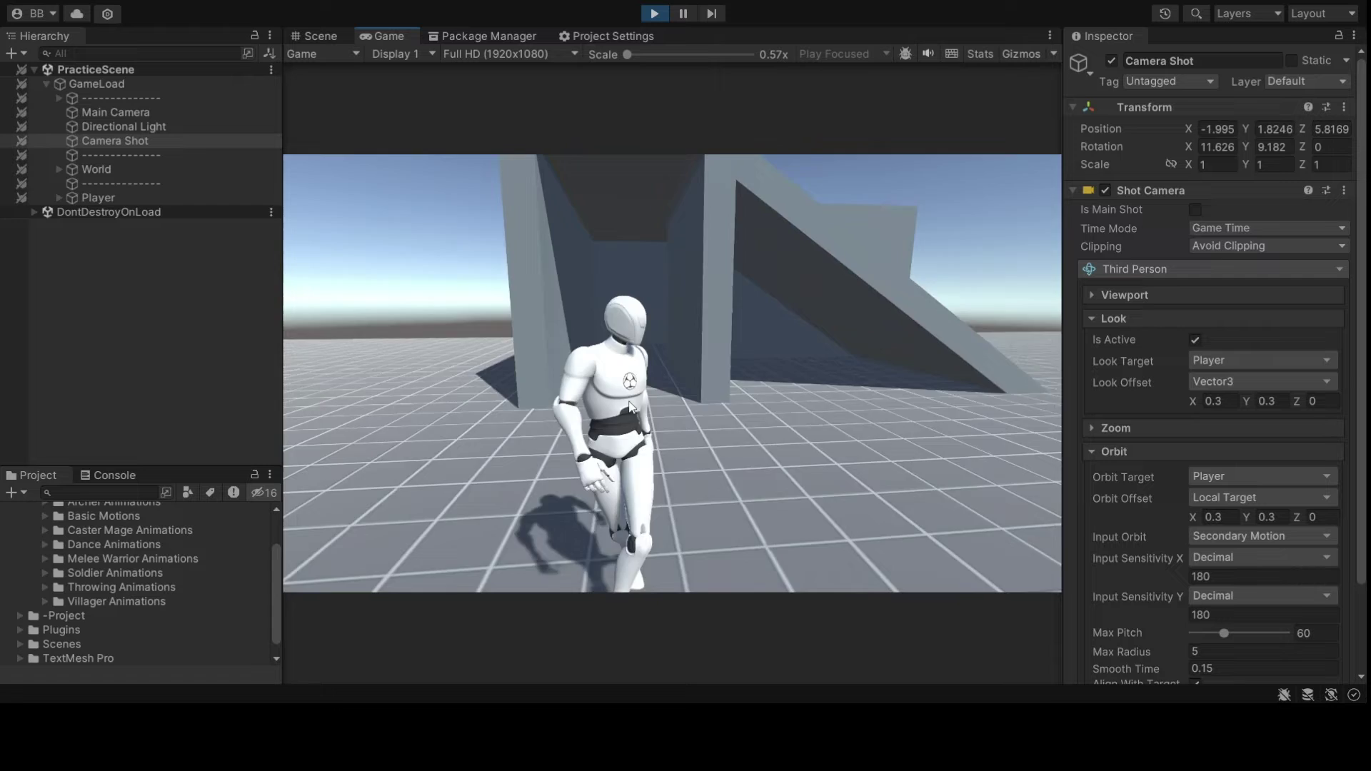
{"action": "key", "text": "w"}
{"action": "left_click", "coordinate": [654, 14]}
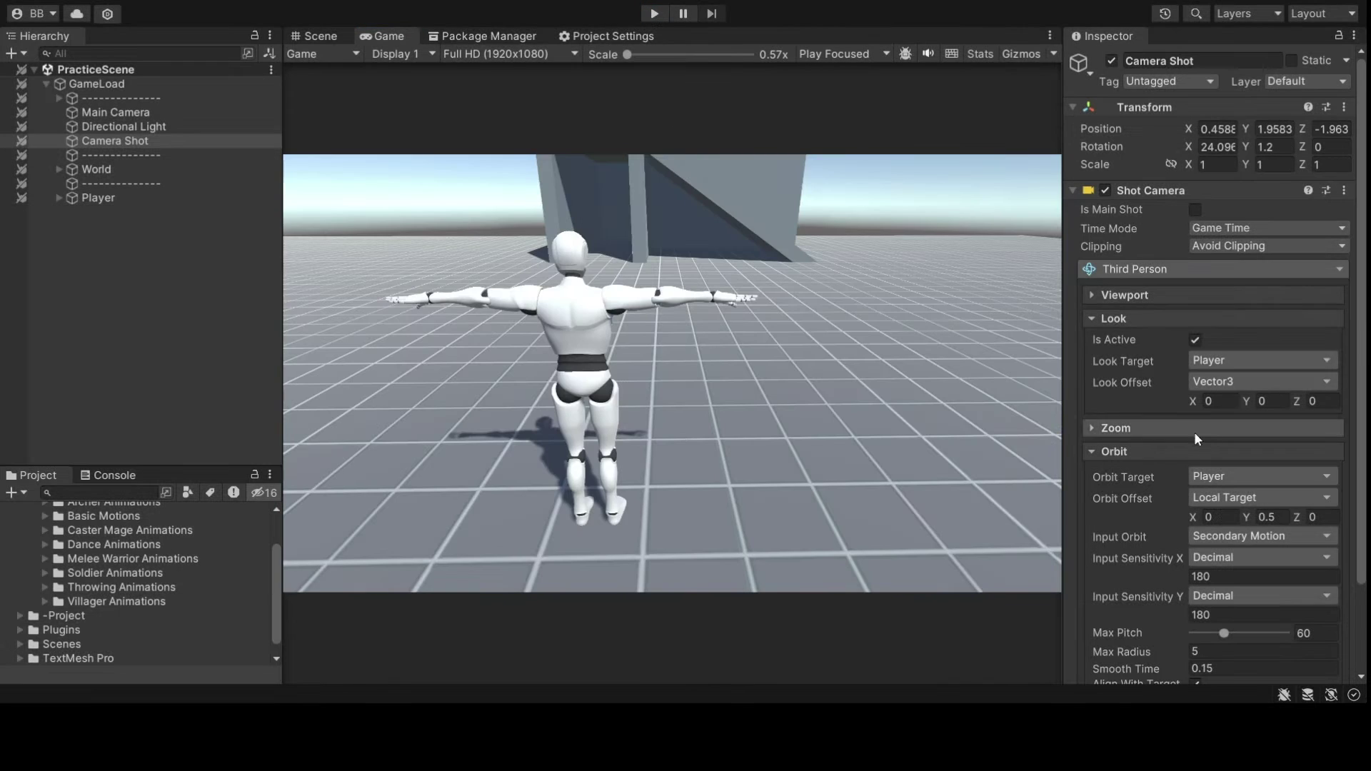
Step: Set the Camera Shot's Look Offset and Orbit Offset to 0.3 on X and Y, and collapse the Look settings
{"action": "left_click_drag", "start_coordinate": [1215, 402], "coordinate": [1163, 405]}
{"action": "type", "text": ".3"}
{"action": "key", "text": "Tab"}
{"action": "type", "text": ".3"}
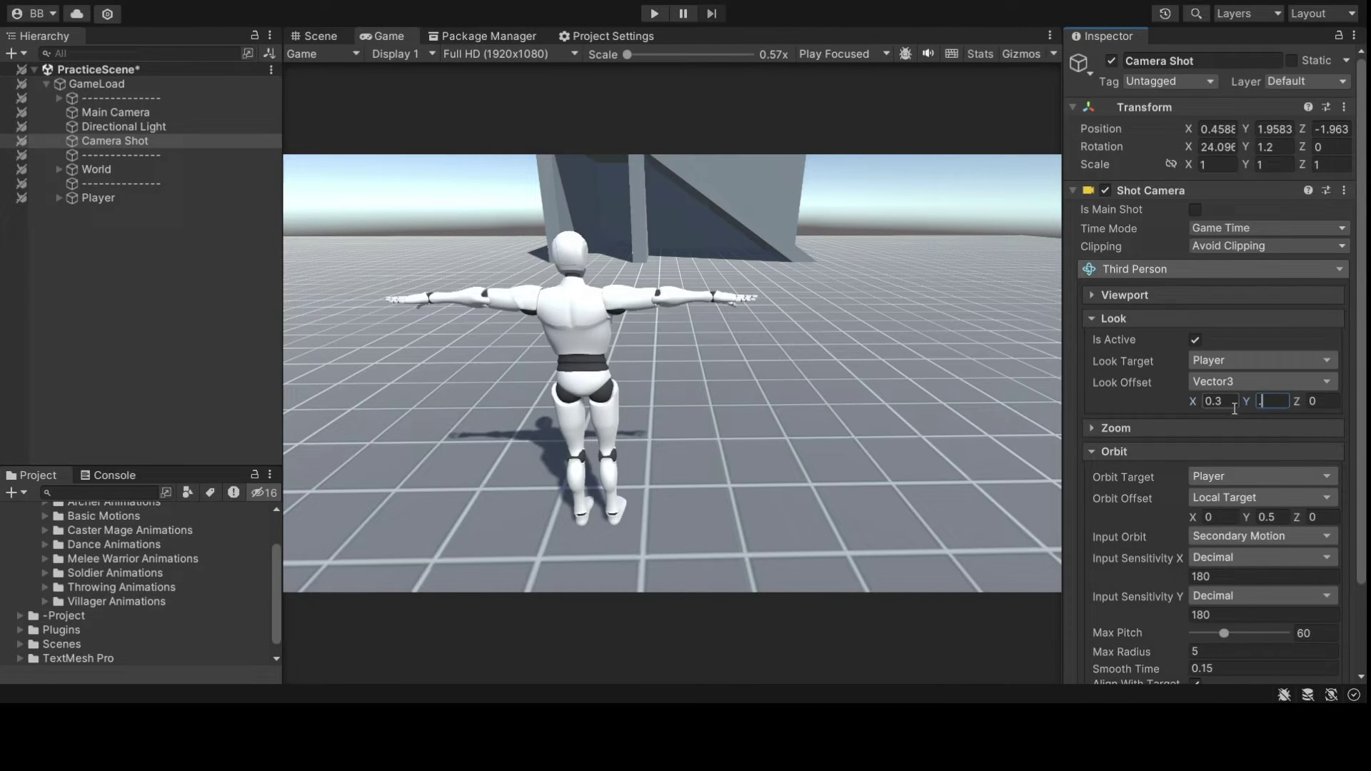
{"action": "left_click", "coordinate": [1267, 516]}
{"action": "type", "text": ".3"}
{"action": "left_click", "coordinate": [1214, 516]}
{"action": "type", "text": ".3"}
{"action": "left_click", "coordinate": [1178, 314]}
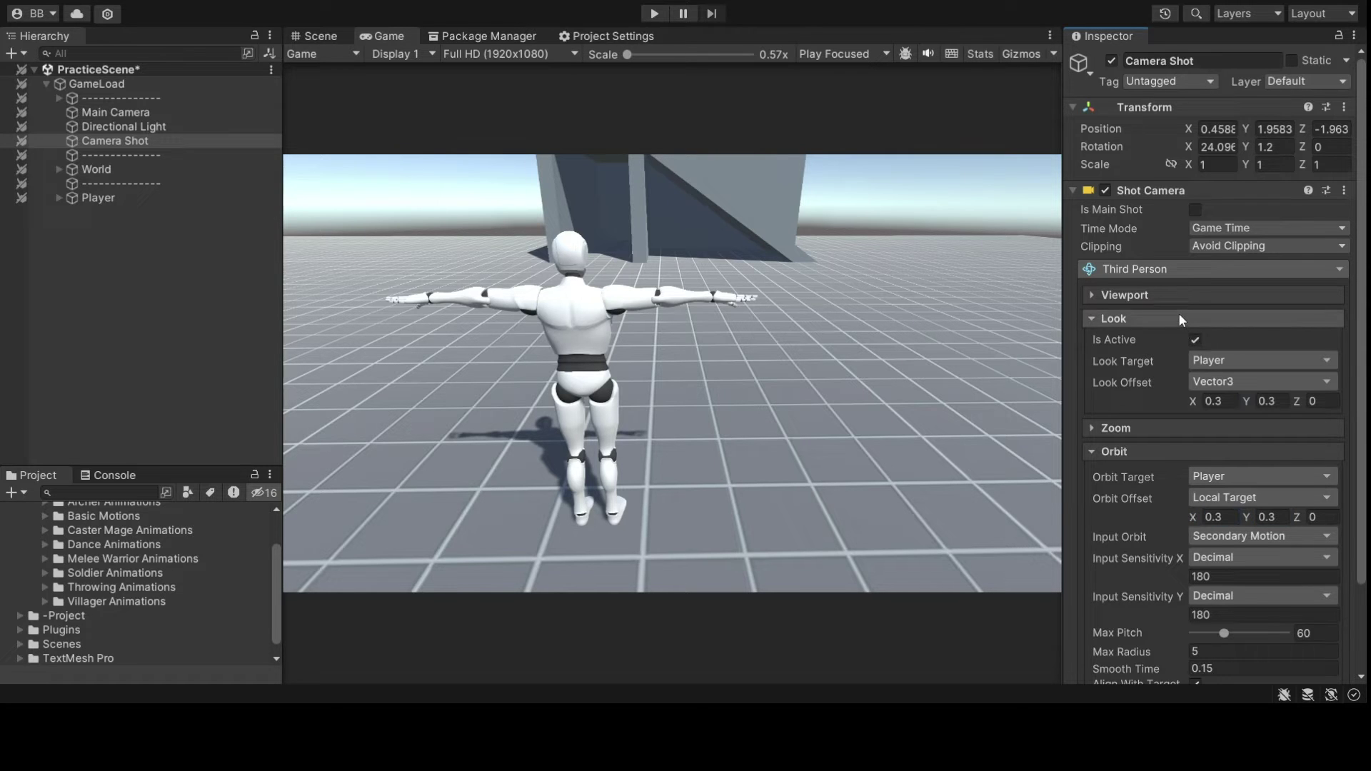
{"action": "left_click", "coordinate": [1178, 315]}
Step: Start play mode and orbit the camera up and down around the player to check the pitch limits
{"action": "scroll", "coordinate": [1155, 485], "scroll_direction": "down", "scroll_amount": 1}
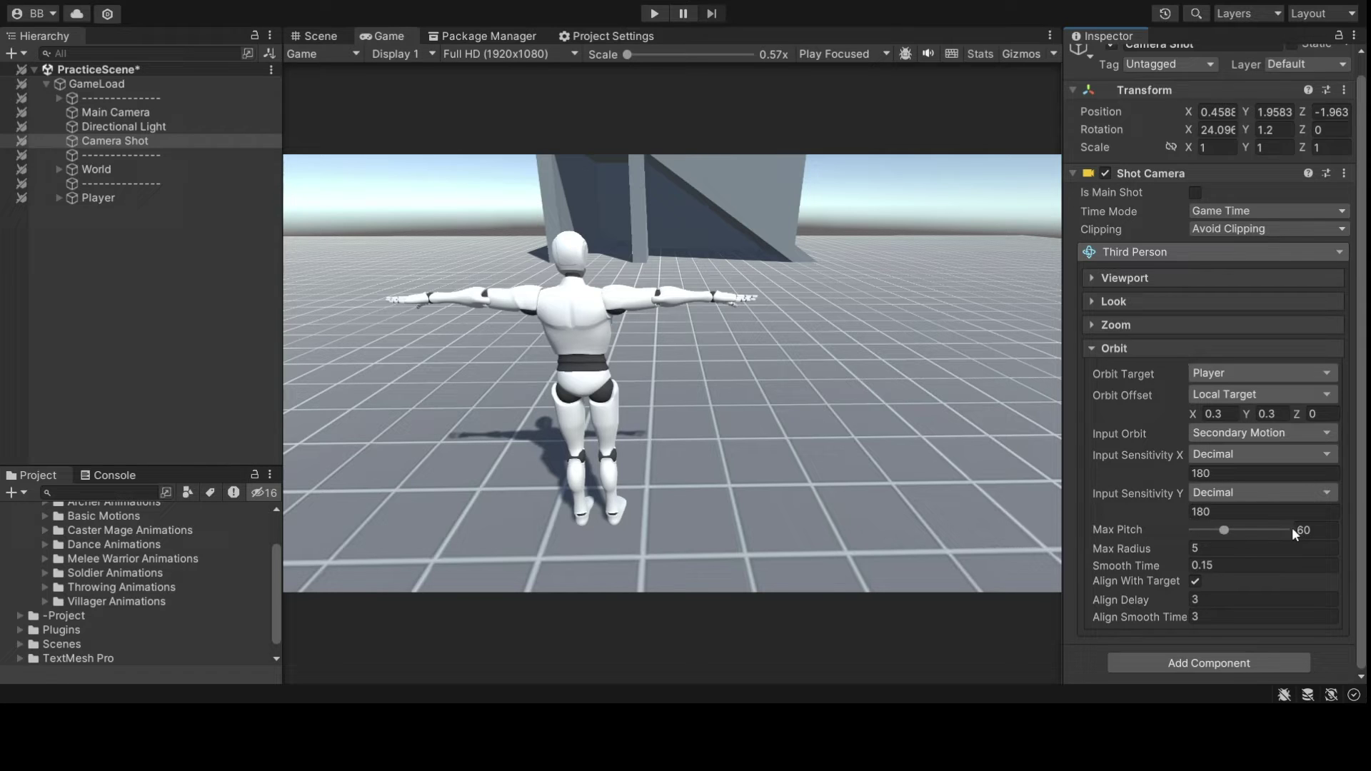
{"action": "left_click", "coordinate": [654, 13]}
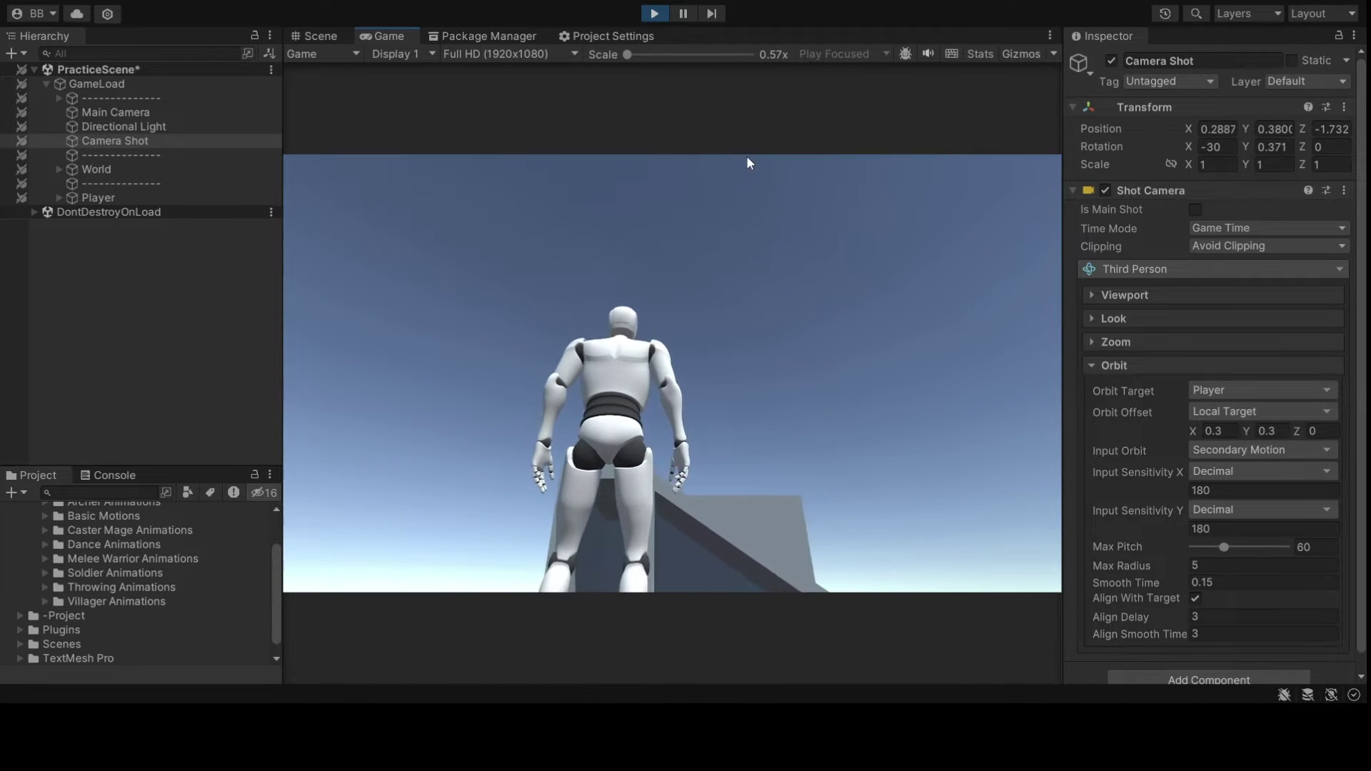
{"action": "right_click_drag", "start_coordinate": [747, 155], "coordinate": [754, 623]}
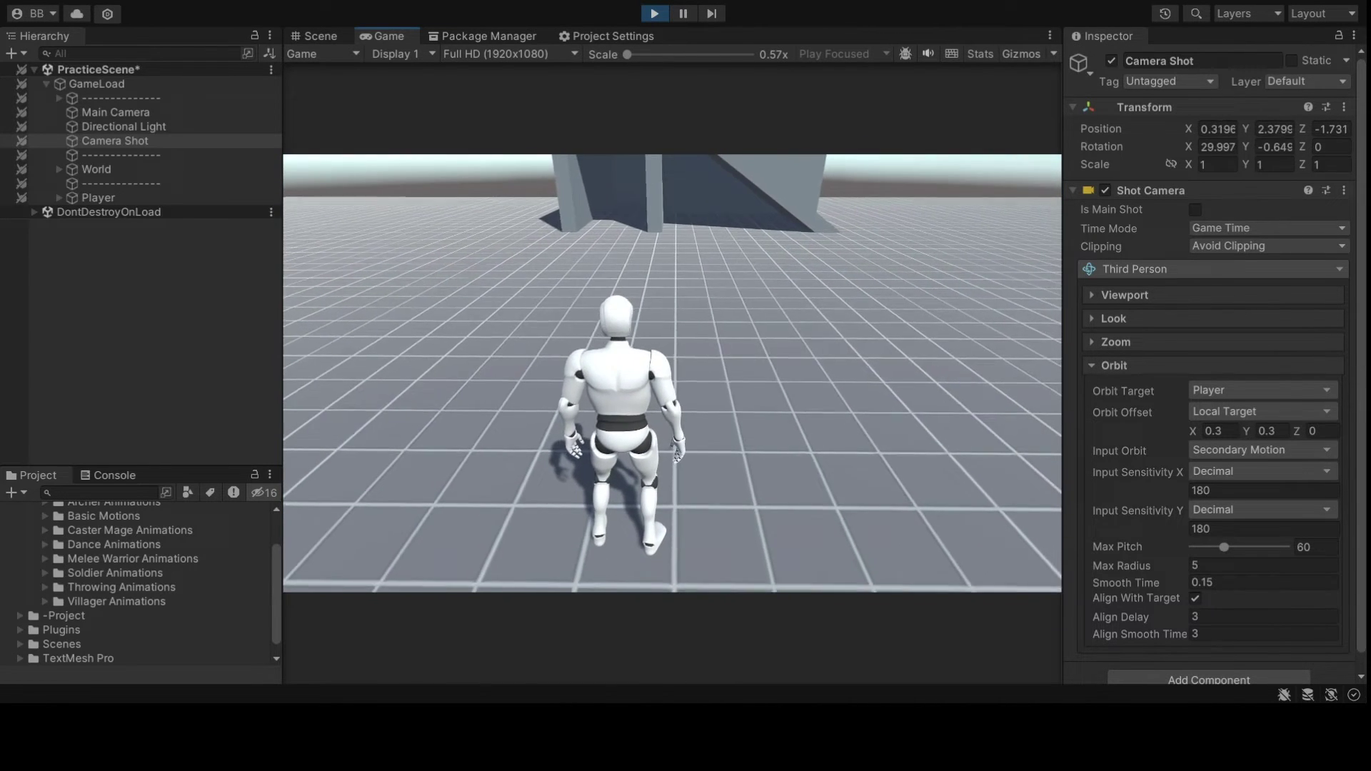
Step: Try the running camera's orbit Max Pitch at 100 and at 80, swinging the view vertically around the player
{"action": "left_click", "coordinate": [1293, 544]}
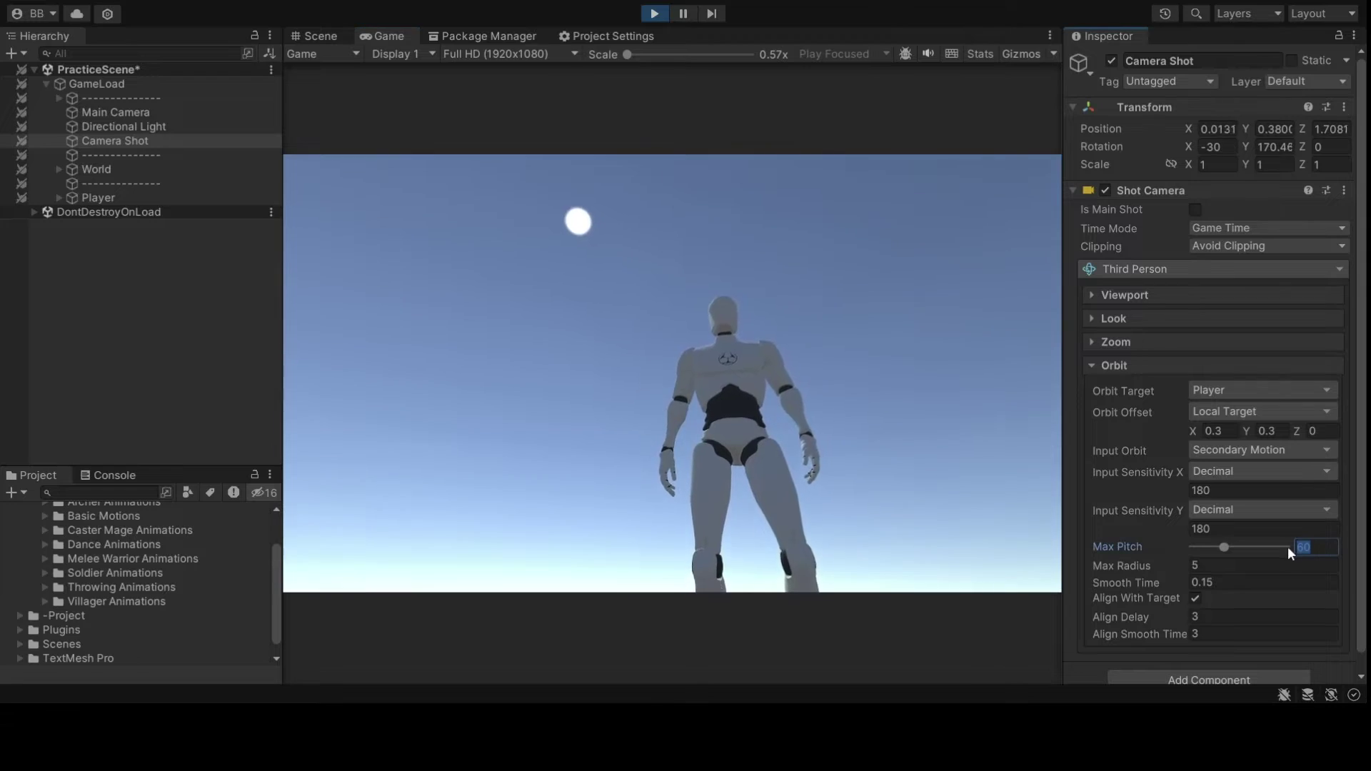
{"action": "type", "text": "100"}
{"action": "left_click", "coordinate": [947, 474]}
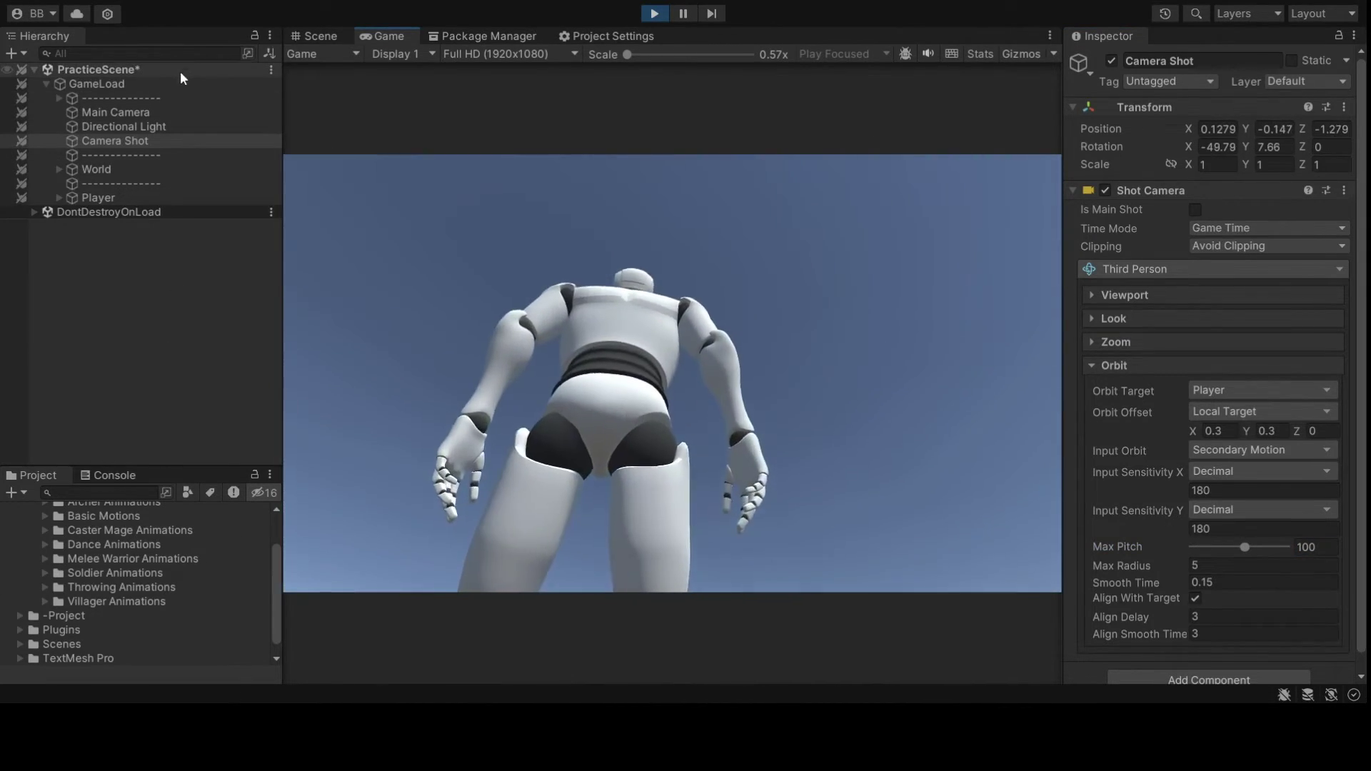
{"action": "right_click_drag", "start_coordinate": [180, 71], "coordinate": [205, 281]}
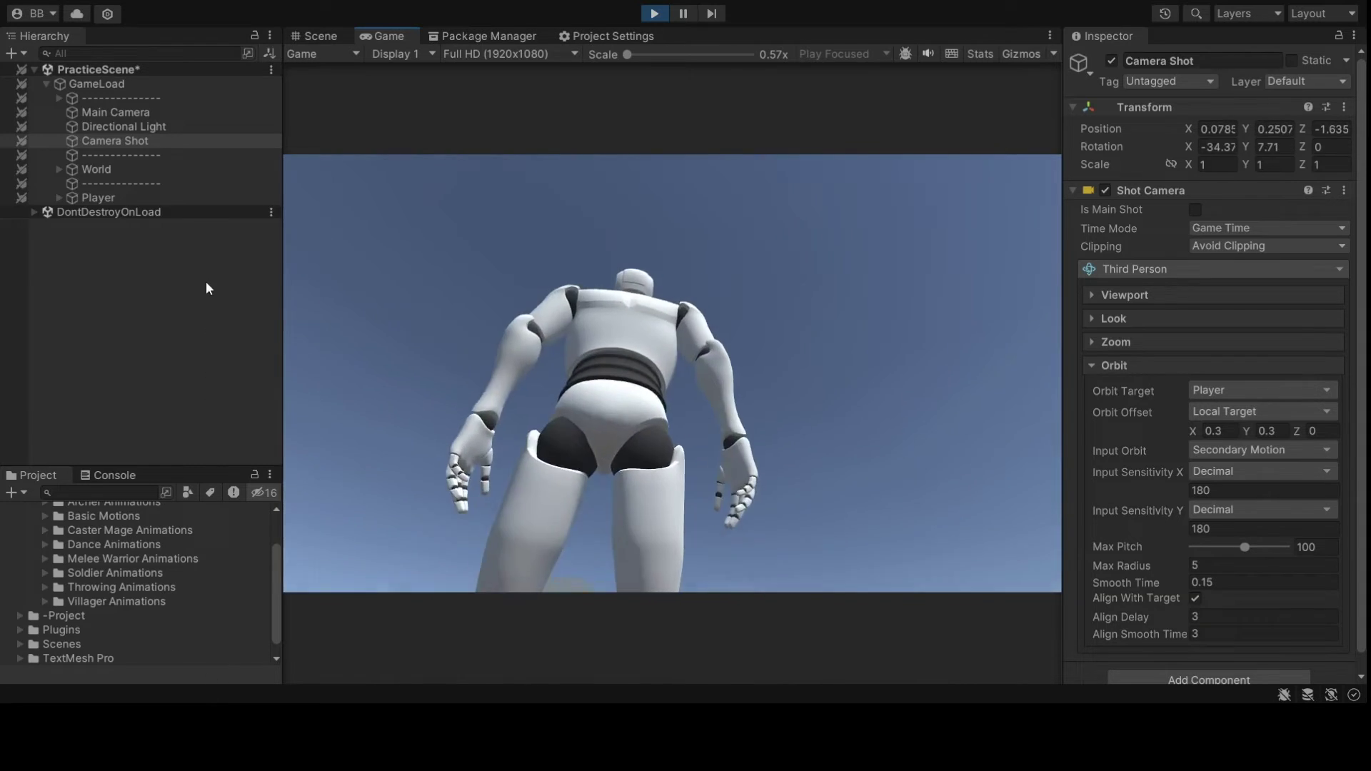
{"action": "left_click", "coordinate": [1327, 552]}
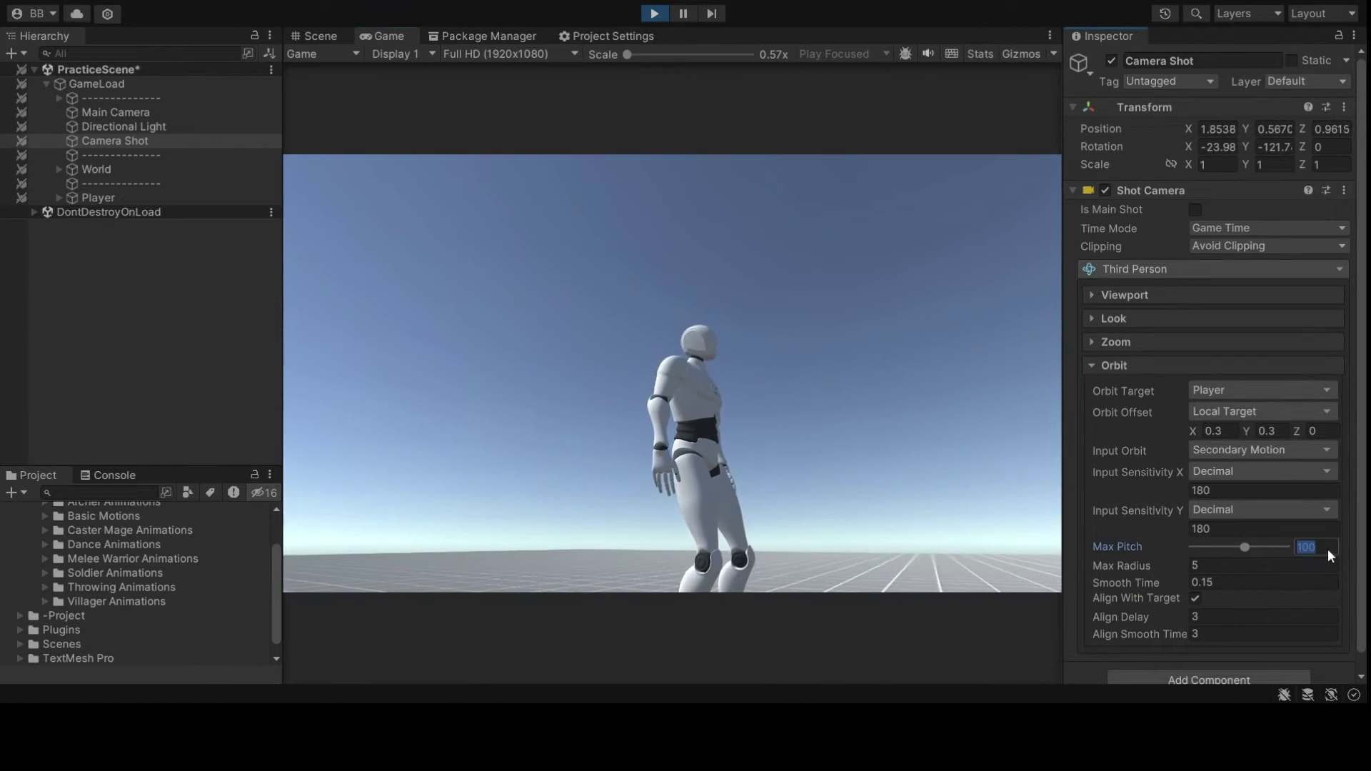
{"action": "type", "text": "80"}
{"action": "key", "text": "Return"}
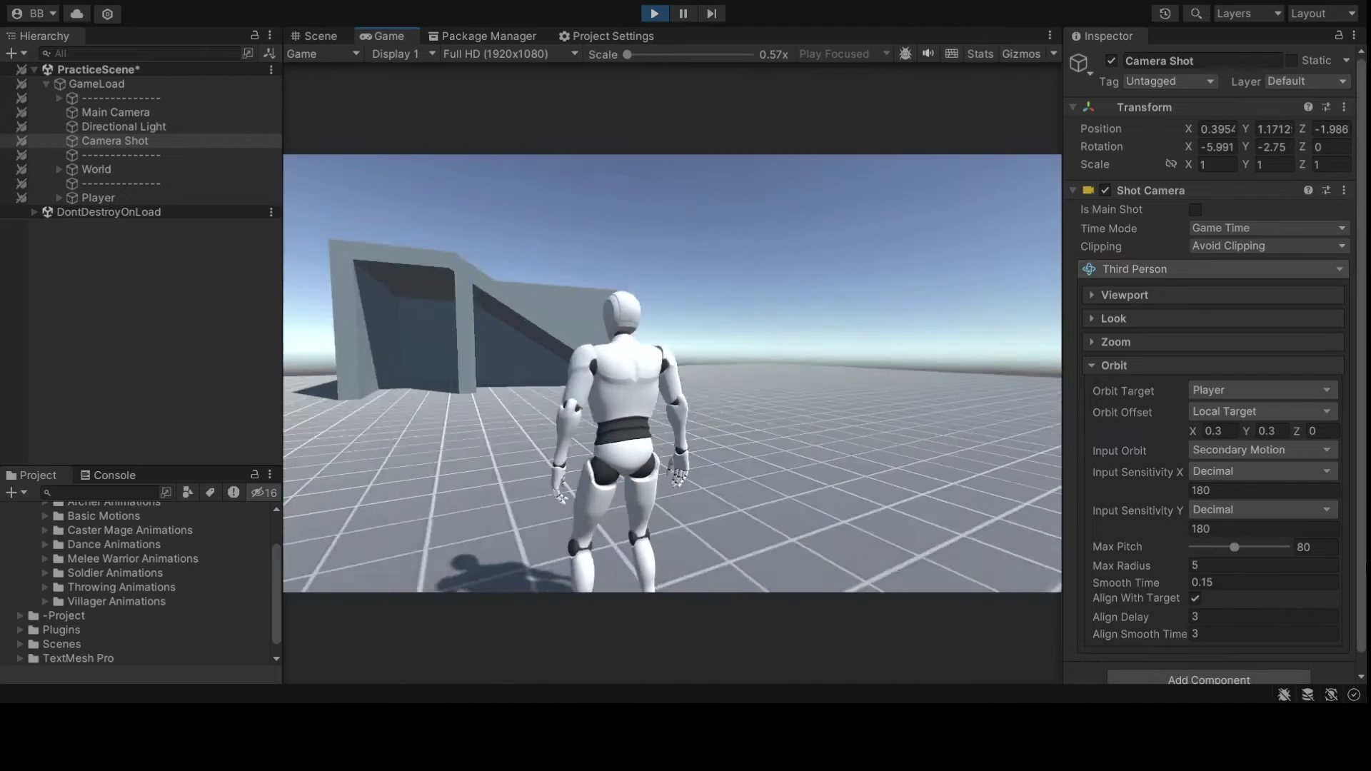
Step: Try the orbit's Input Sensitivity X and Y at 90 while moving the player and turning the camera
{"action": "left_click", "coordinate": [1149, 491]}
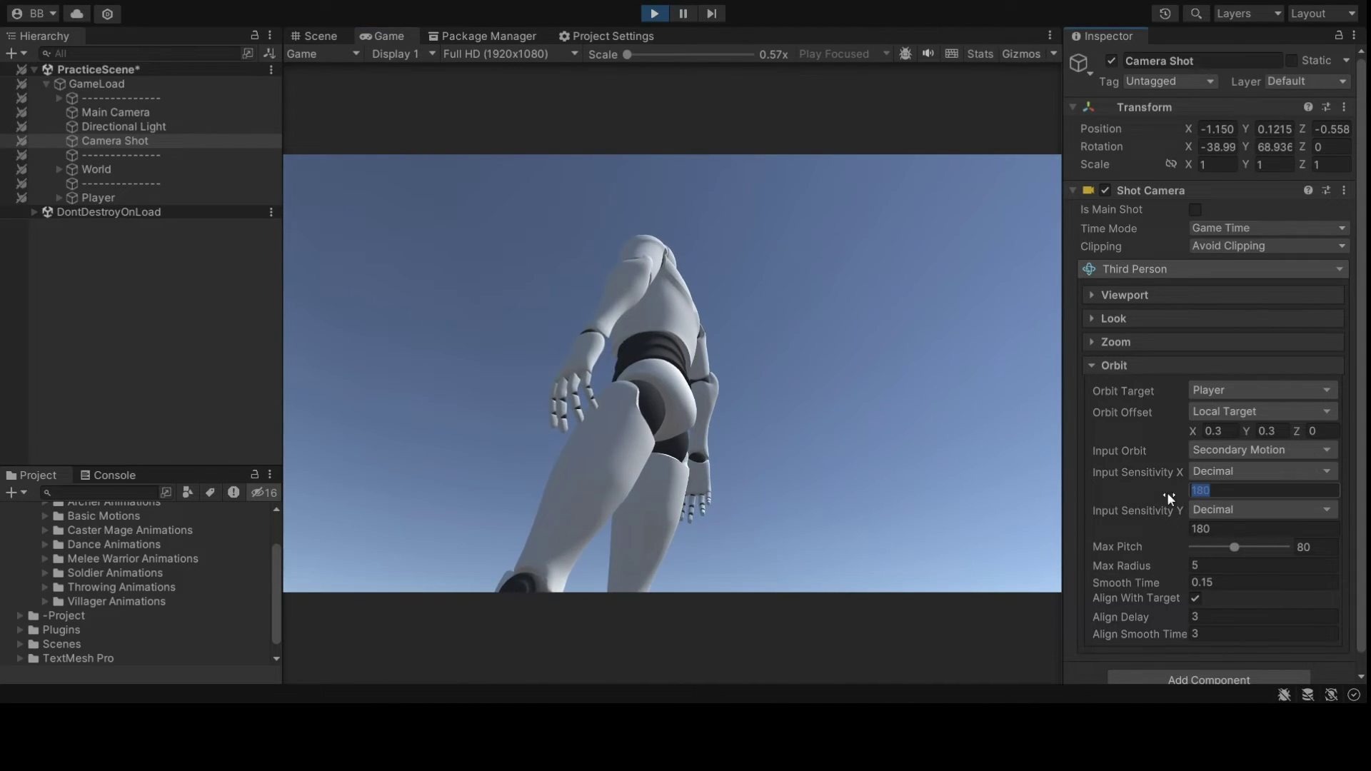
{"action": "type", "text": "90"}
{"action": "left_click", "coordinate": [1227, 529]}
{"action": "type", "text": "90"}
{"action": "key", "text": "Return"}
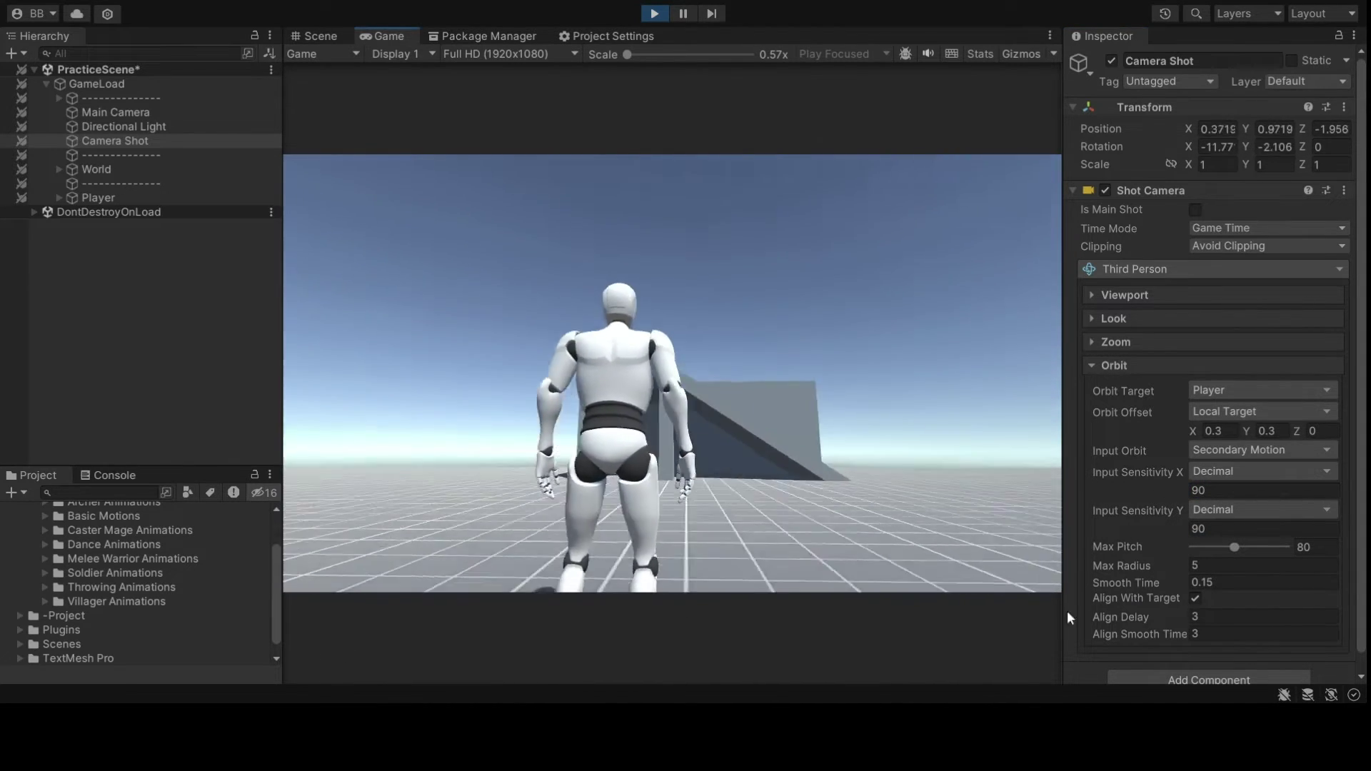
{"action": "key", "text": "w"}
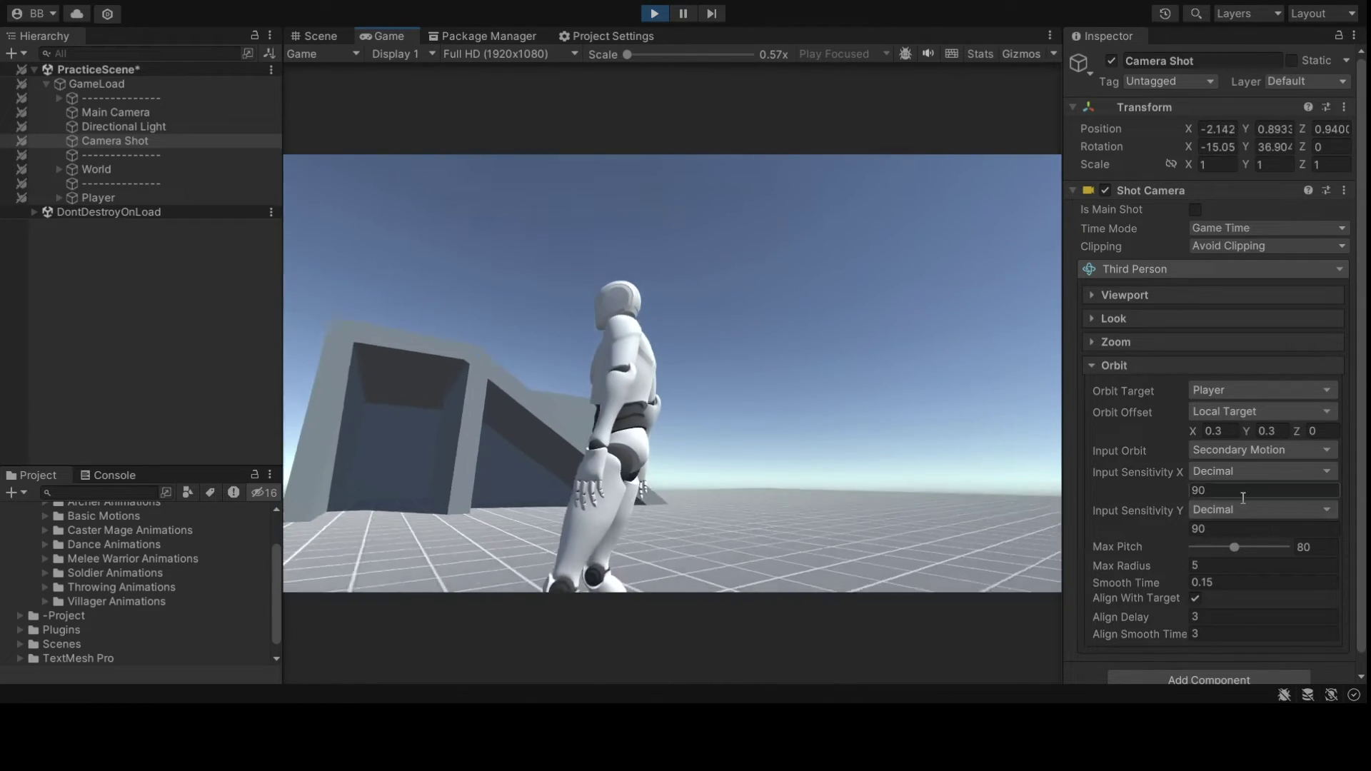
Step: Try the orbit's Input Sensitivity X and Y at 120, test the camera movement, and exit play mode
{"action": "left_click", "coordinate": [1090, 489]}
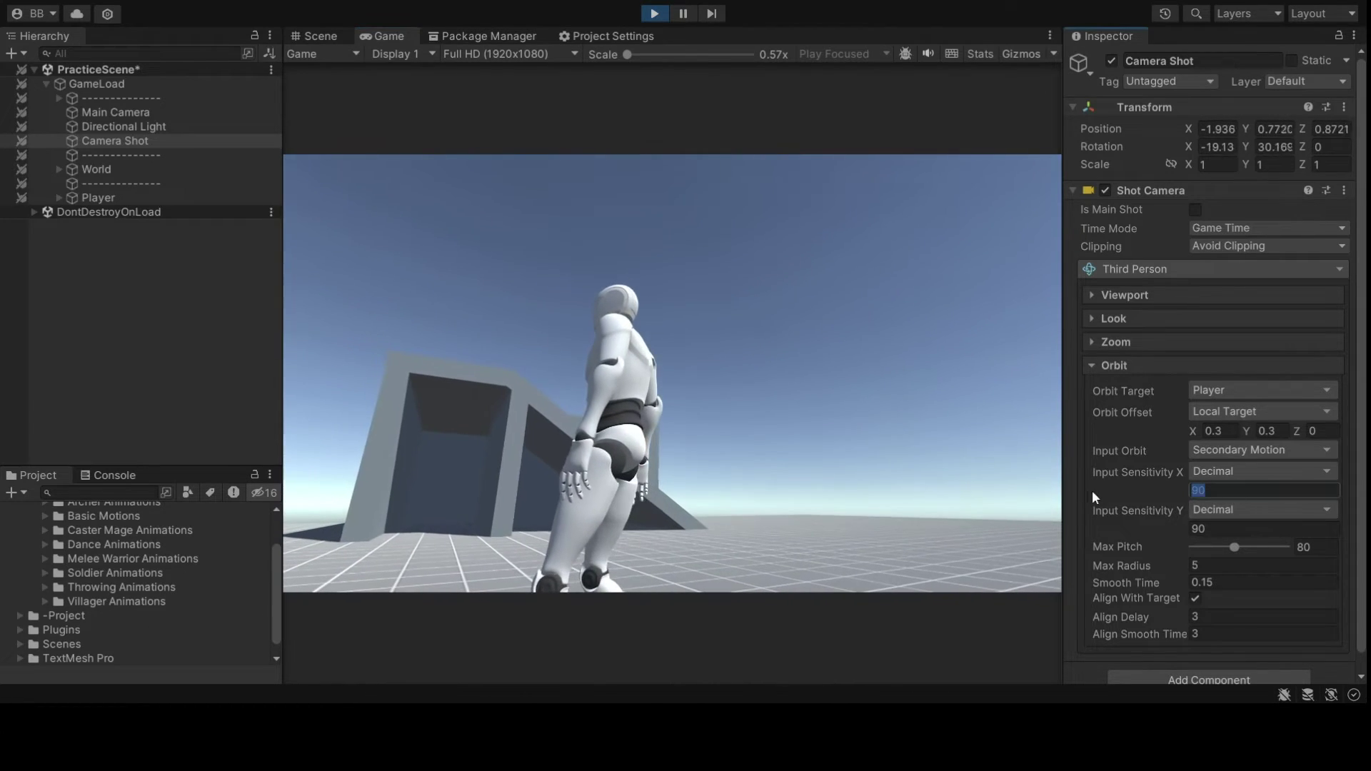
{"action": "type", "text": "120"}
{"action": "left_click", "coordinate": [1207, 528]}
{"action": "type", "text": "20"}
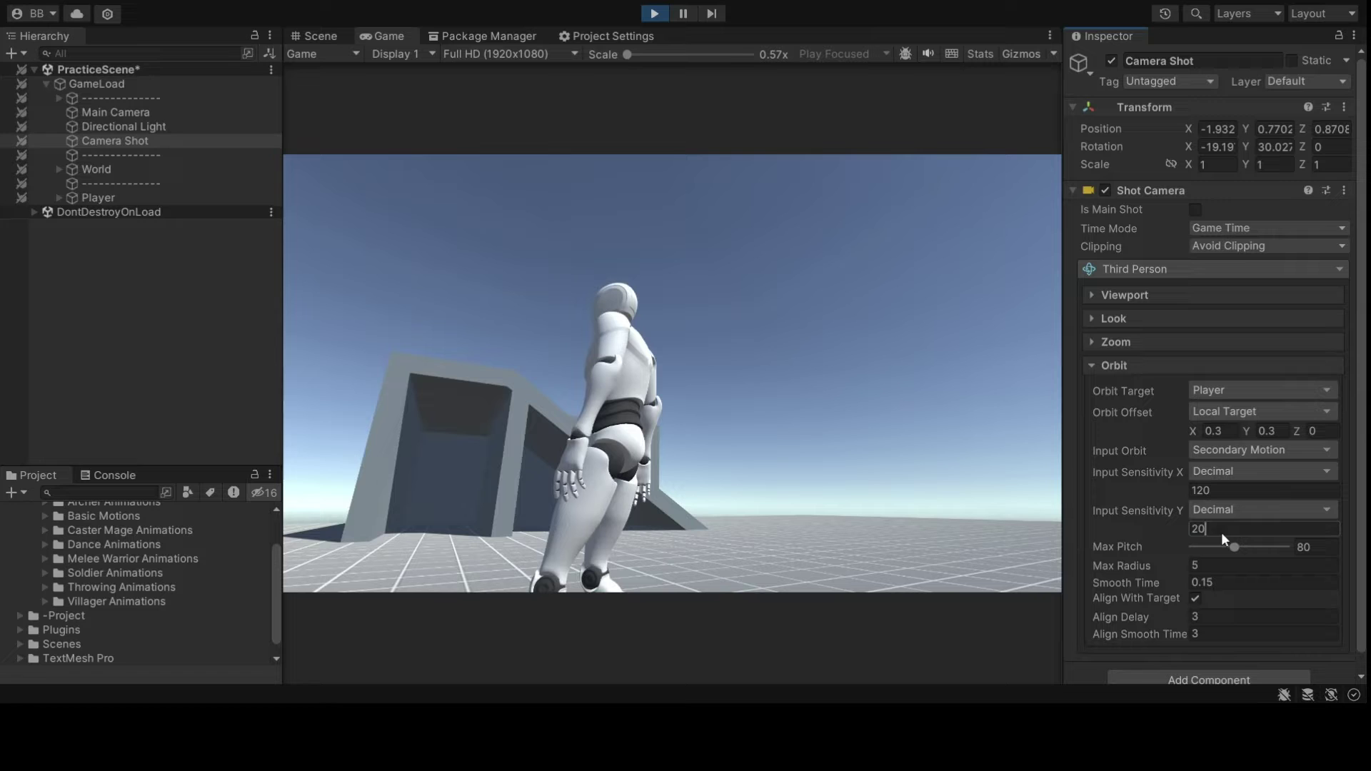
{"action": "left_click", "coordinate": [1194, 527]}
{"action": "type", "text": "1"}
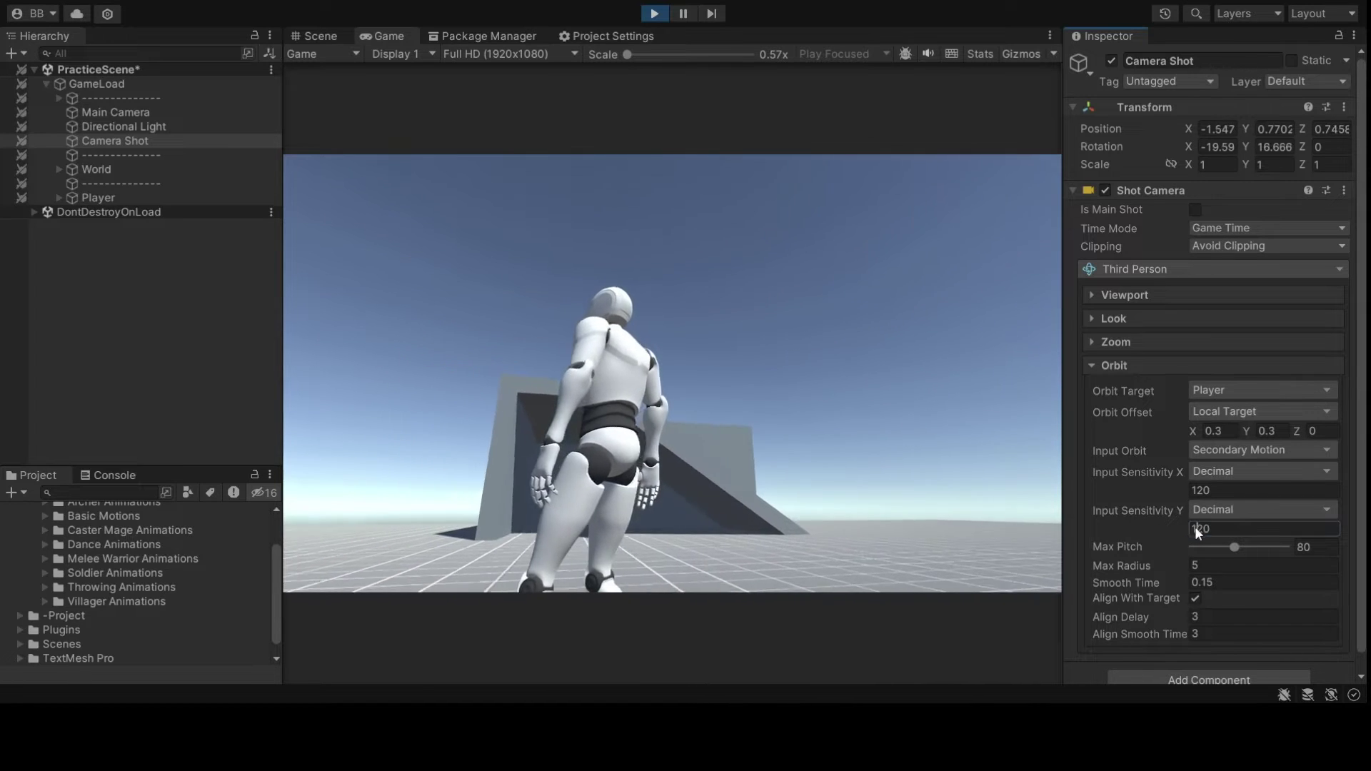
{"action": "left_click", "coordinate": [1006, 538]}
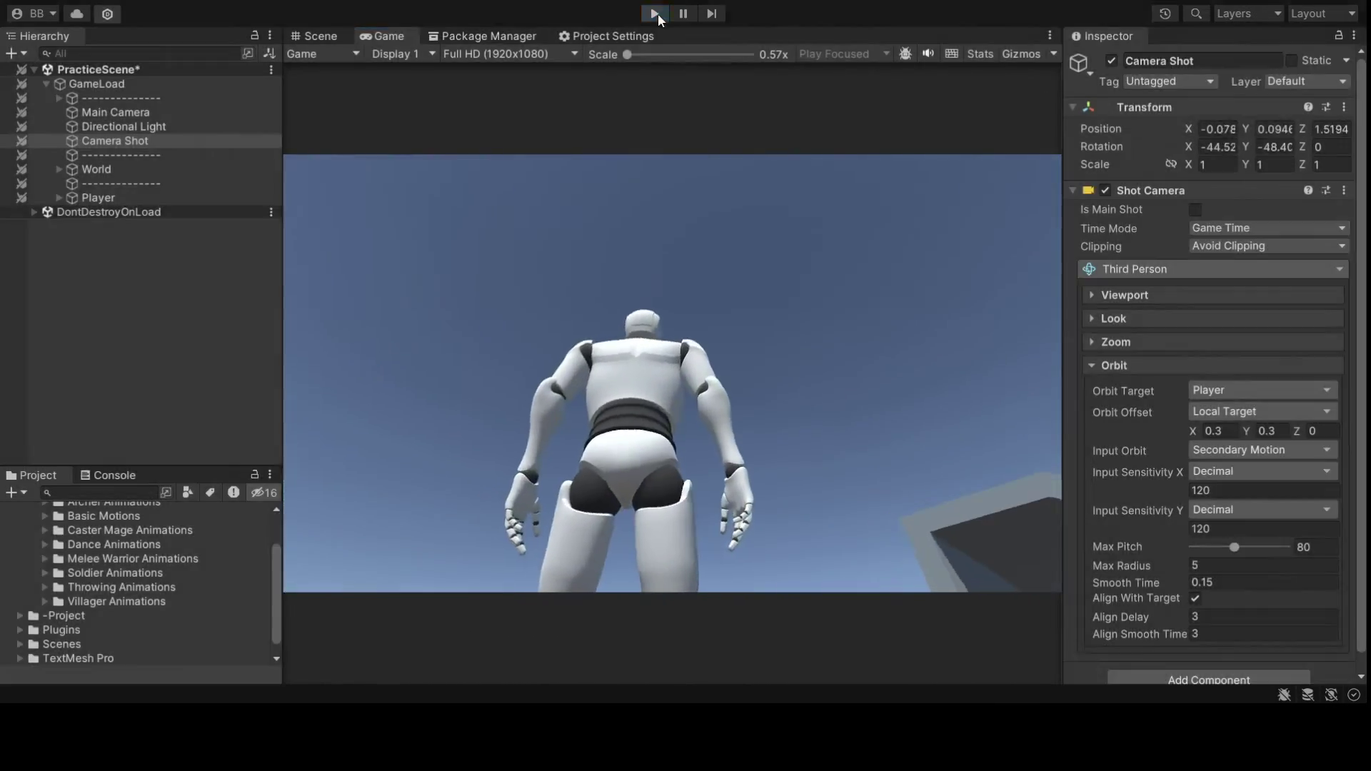
{"action": "left_click", "coordinate": [654, 13]}
Step: Set the Camera Shot's orbit Input Sensitivity X and Y to 120
{"action": "left_click", "coordinate": [1161, 491]}
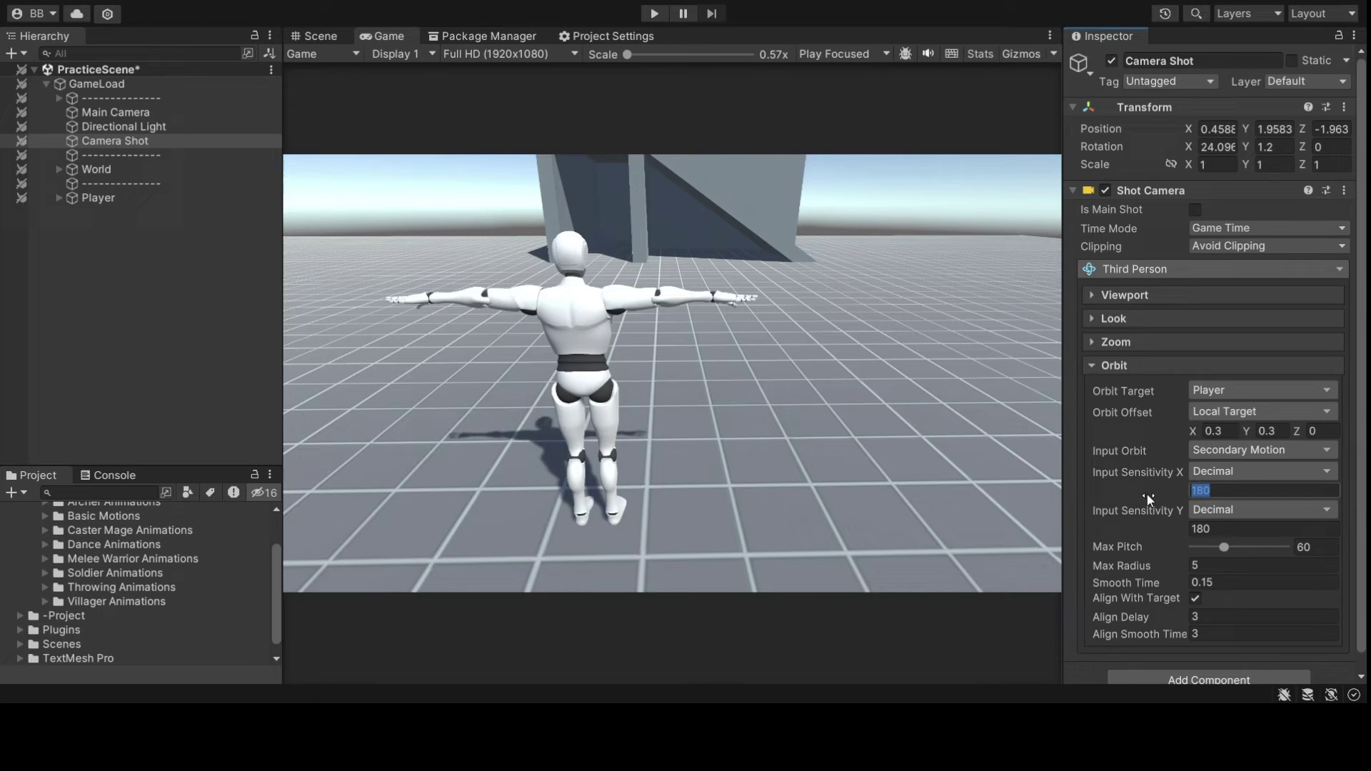
{"action": "type", "text": "120"}
{"action": "left_click", "coordinate": [1210, 530]}
{"action": "key", "text": "BackSpace"}
{"action": "key", "text": "BackSpace"}
{"action": "key", "text": "BackSpace"}
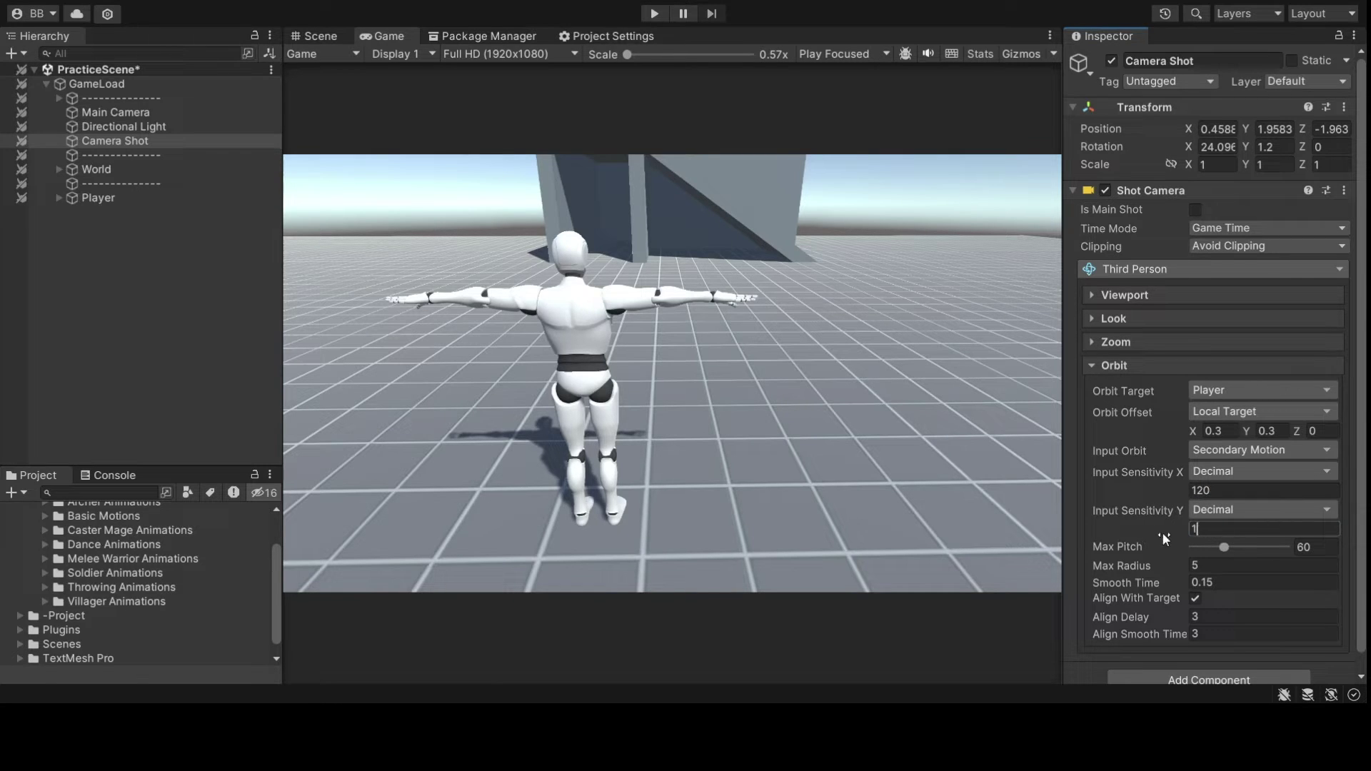
{"action": "type", "text": "20"}
Step: Set the orbit's Max Pitch to 80, collapse the Orbit settings and save the scene
{"action": "left_click_drag", "start_coordinate": [1311, 546], "coordinate": [1283, 549]}
{"action": "type", "text": "80"}
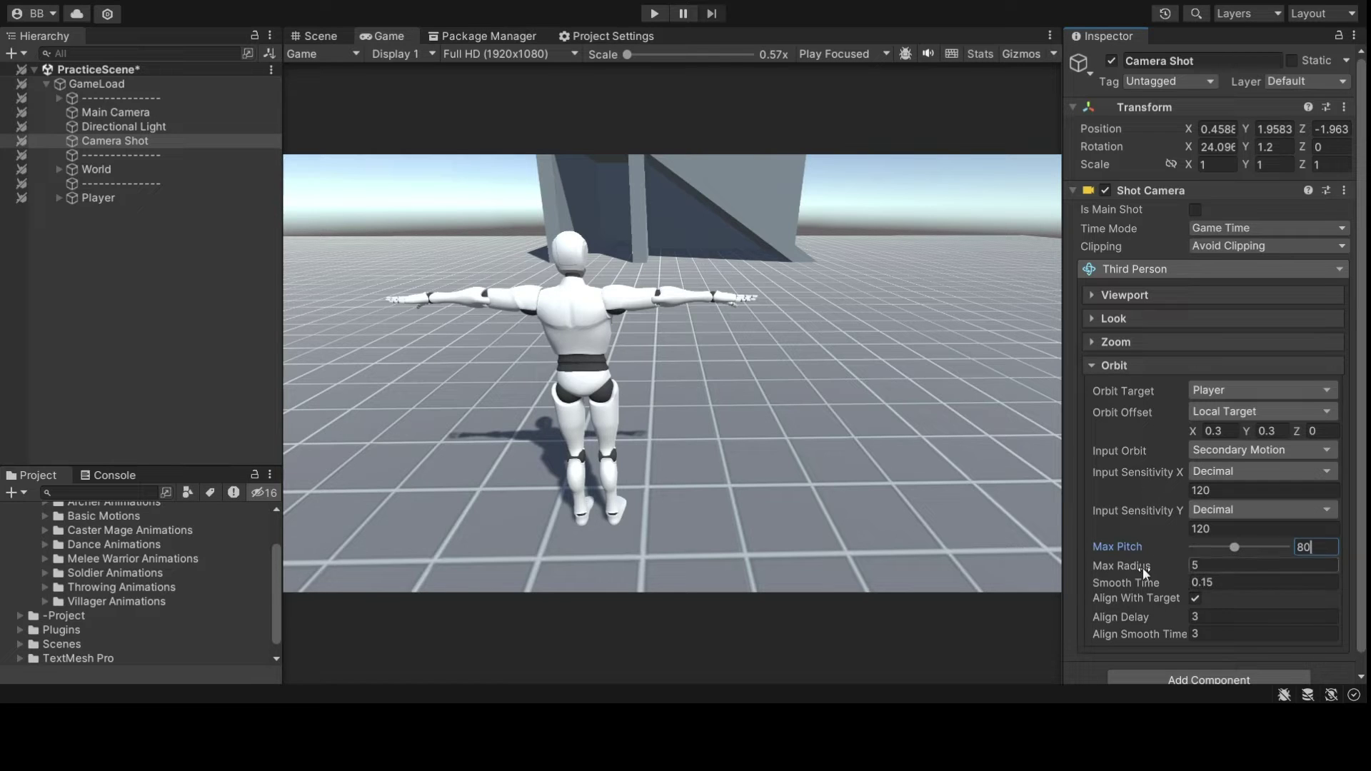
{"action": "left_click", "coordinate": [1181, 366]}
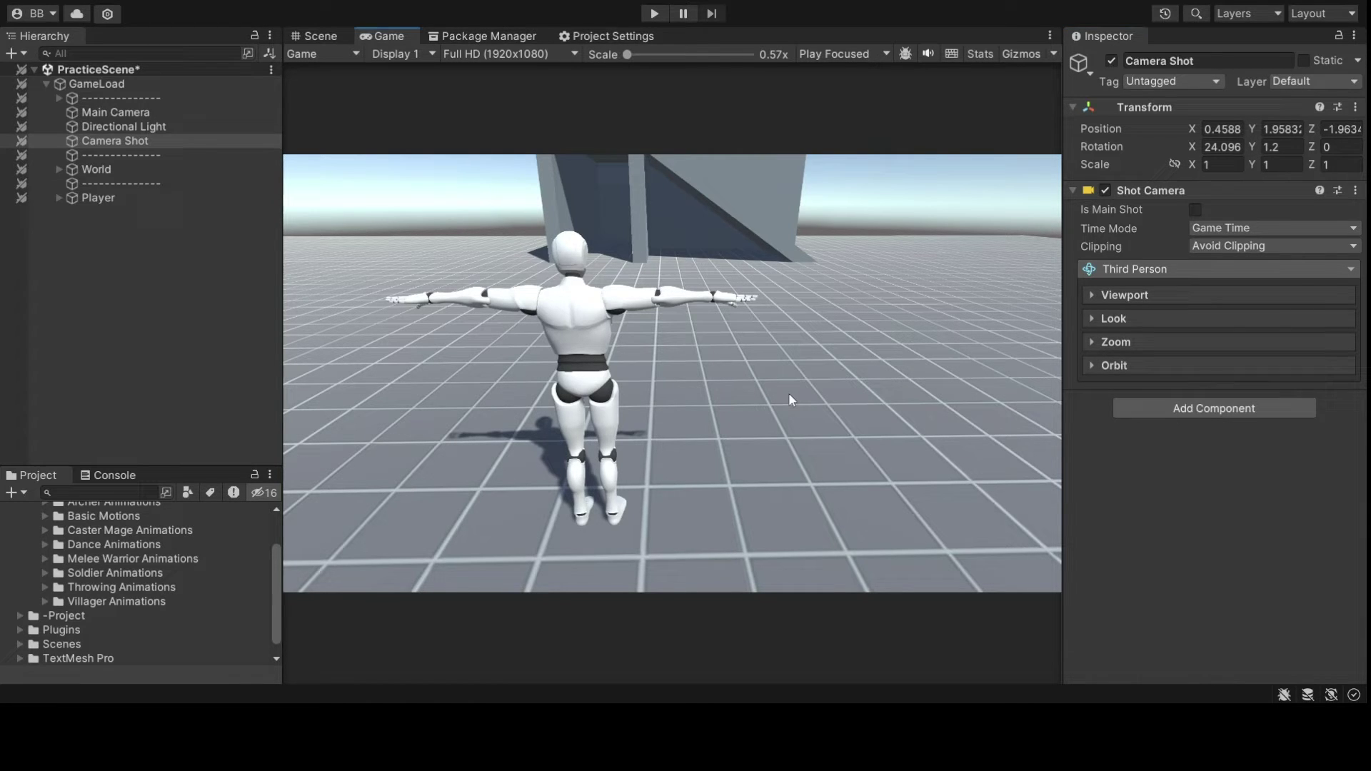
{"action": "key", "text": "ctrl+s"}
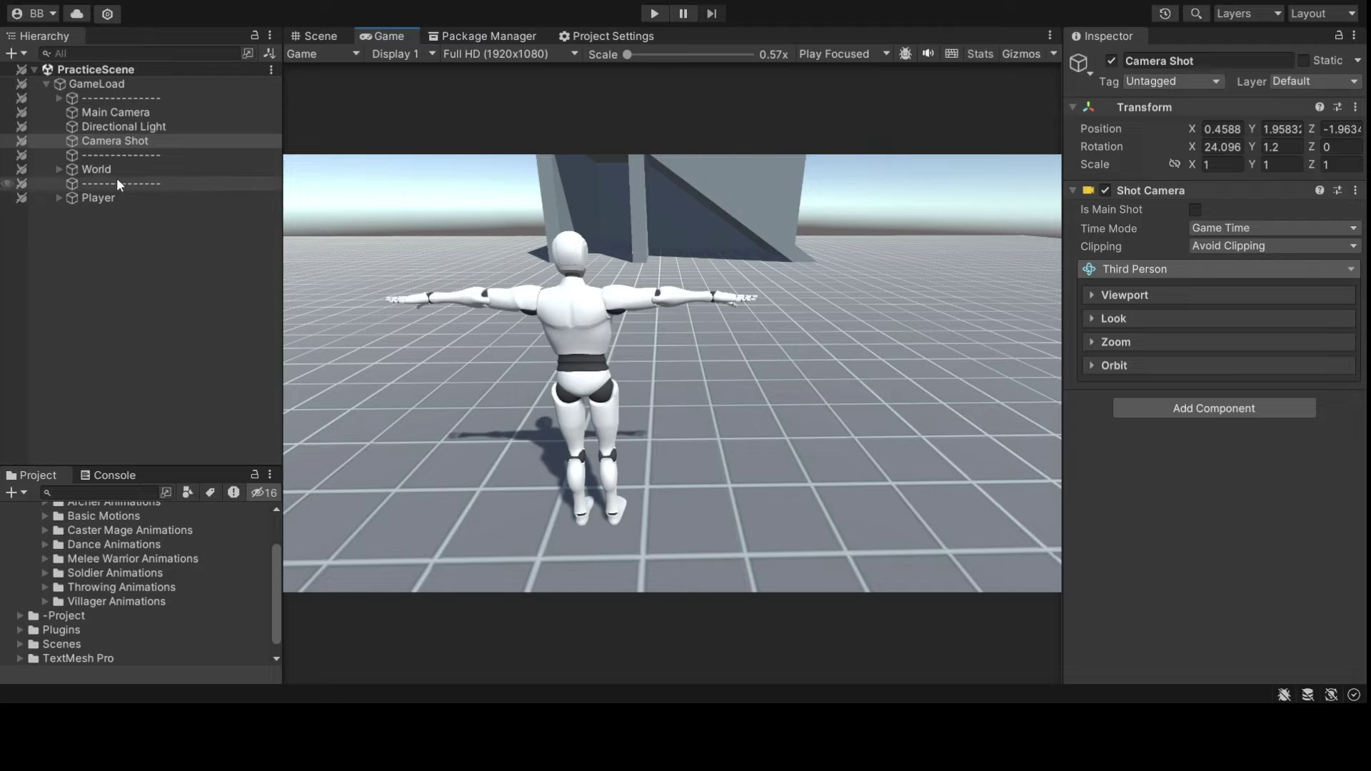
Step: Set the Player character's Rotation unit to Object Direction, following the Main Camera
{"action": "left_click", "coordinate": [101, 198]}
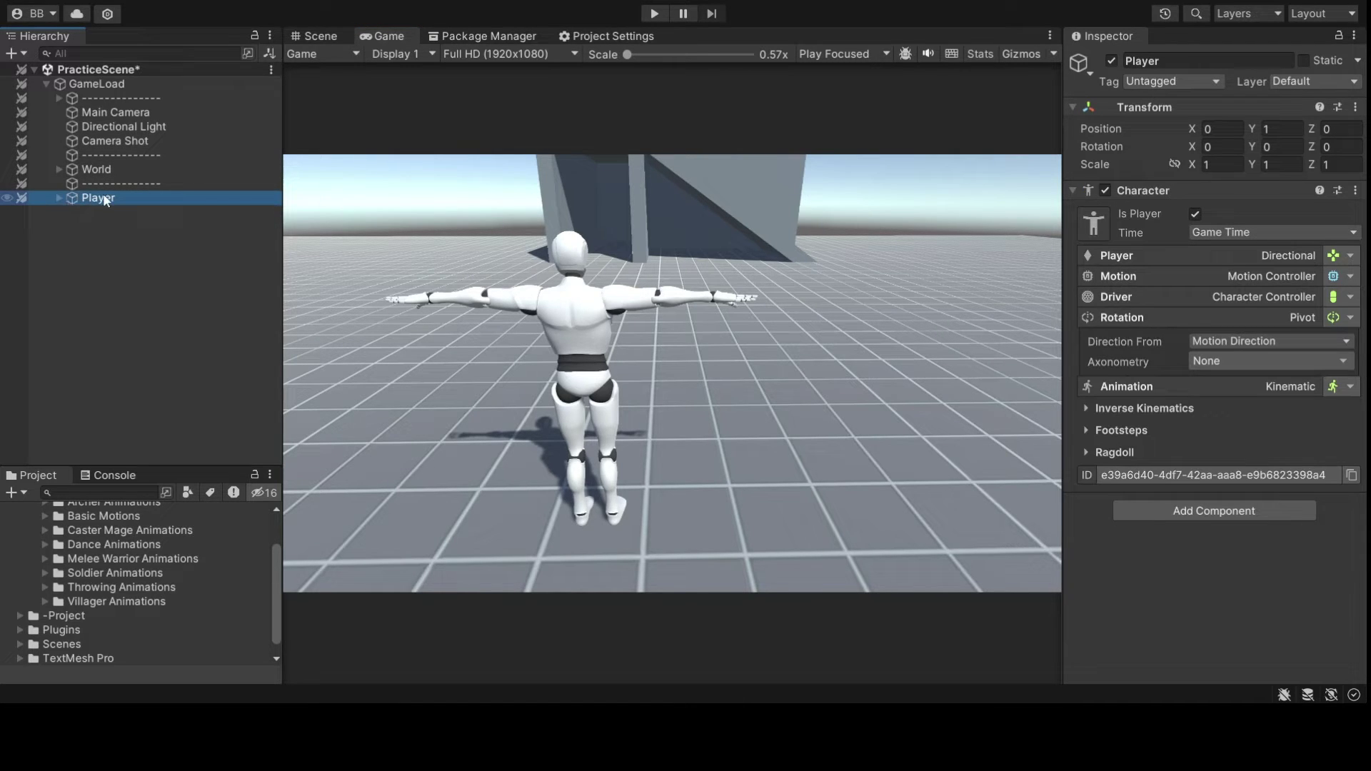
{"action": "left_click", "coordinate": [1308, 317]}
{"action": "left_click", "coordinate": [1310, 317]}
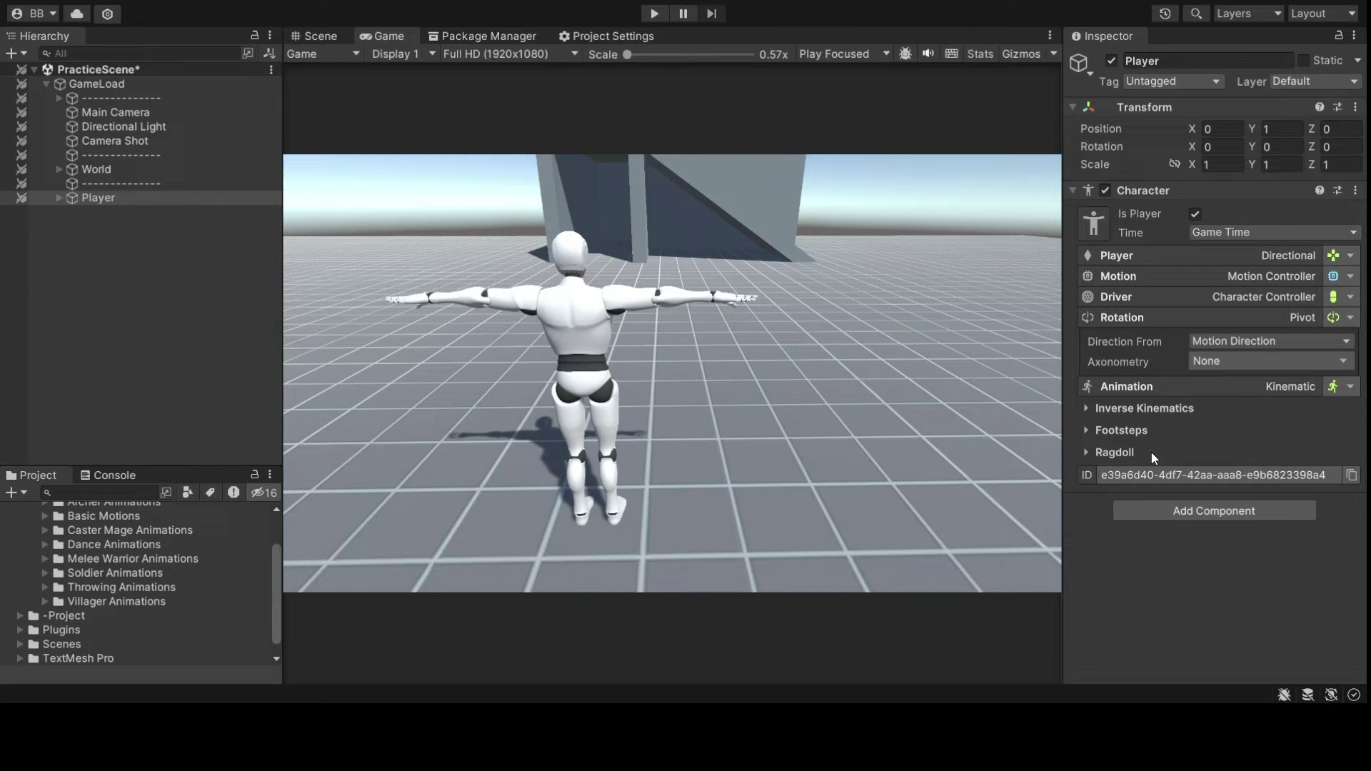
{"action": "left_click", "coordinate": [1159, 414]}
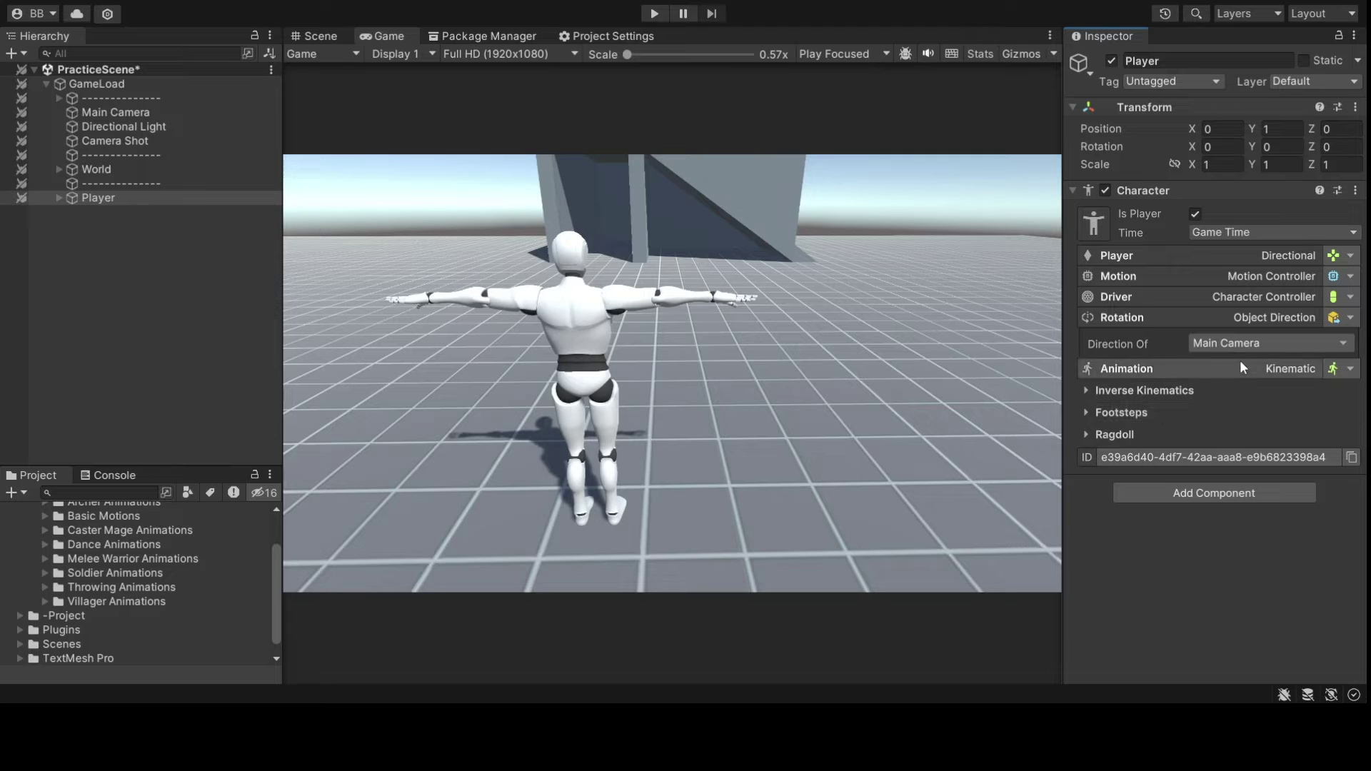
Step: Play test the player's camera-facing rotation with the Camera Shot selected, moving and turning the view, and exit play mode
{"action": "left_click", "coordinate": [655, 13]}
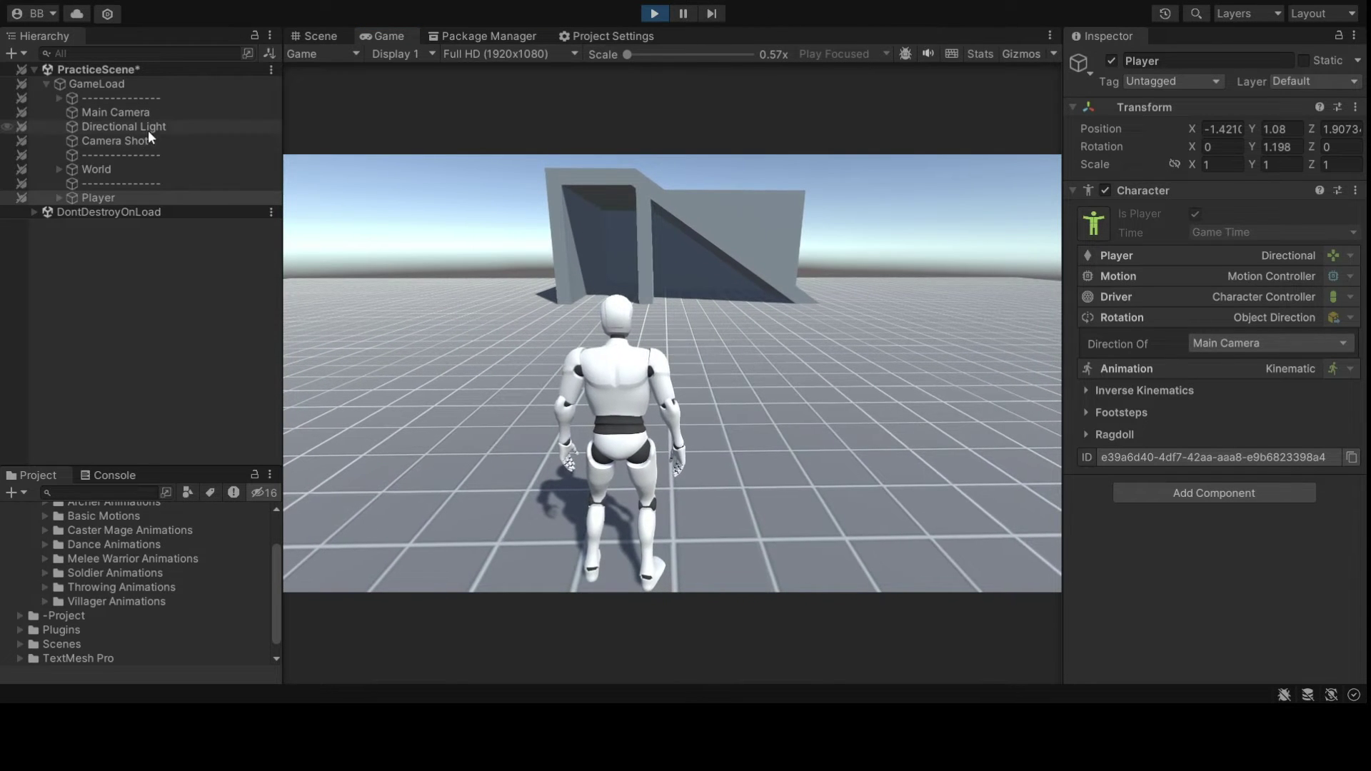
{"action": "left_click", "coordinate": [164, 139]}
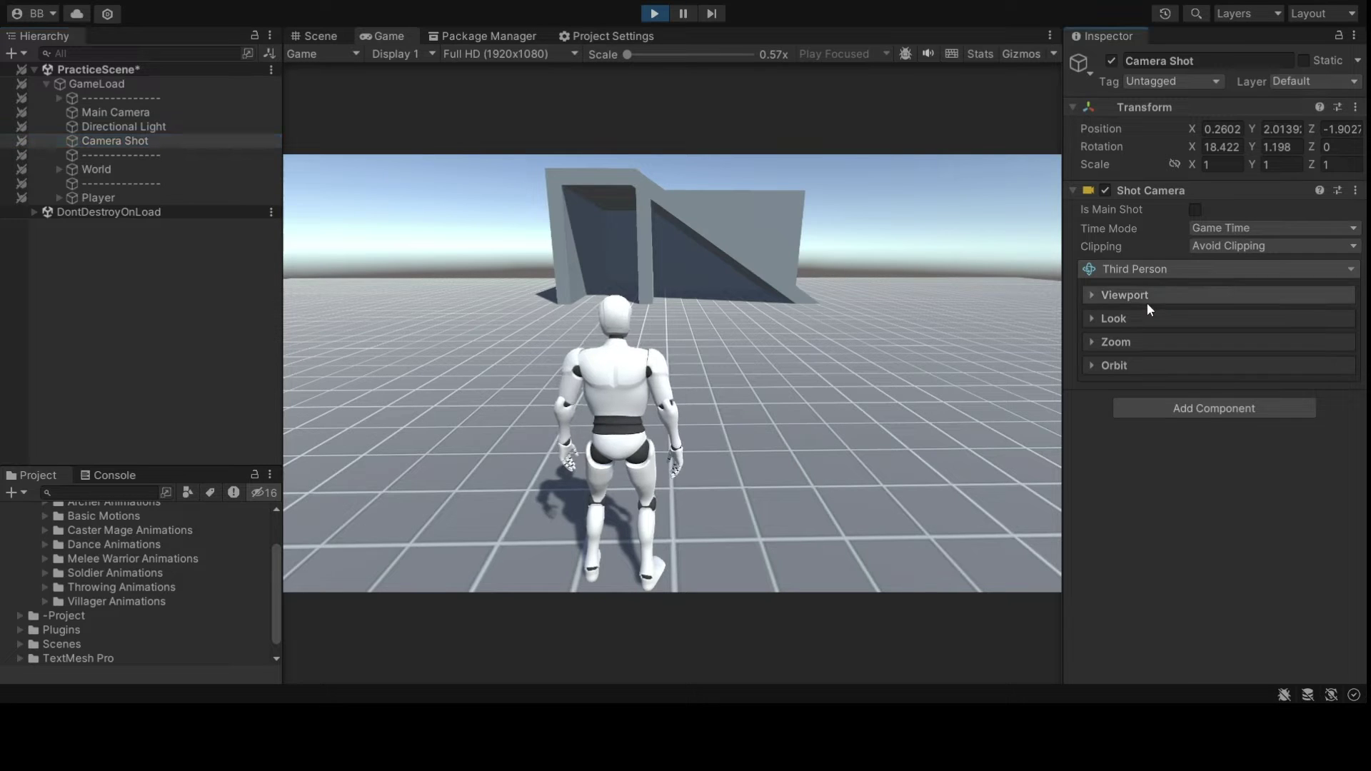
{"action": "left_click", "coordinate": [825, 340]}
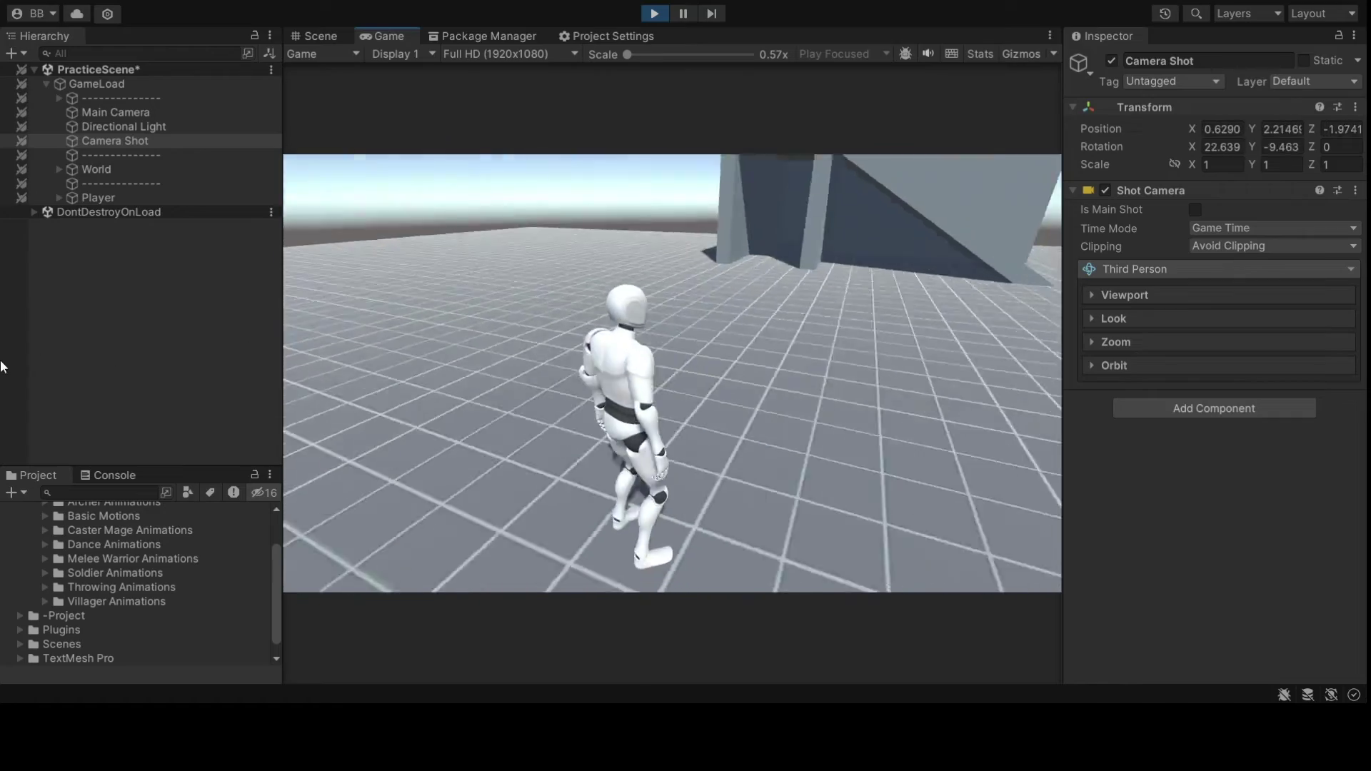
{"action": "key", "text": "w"}
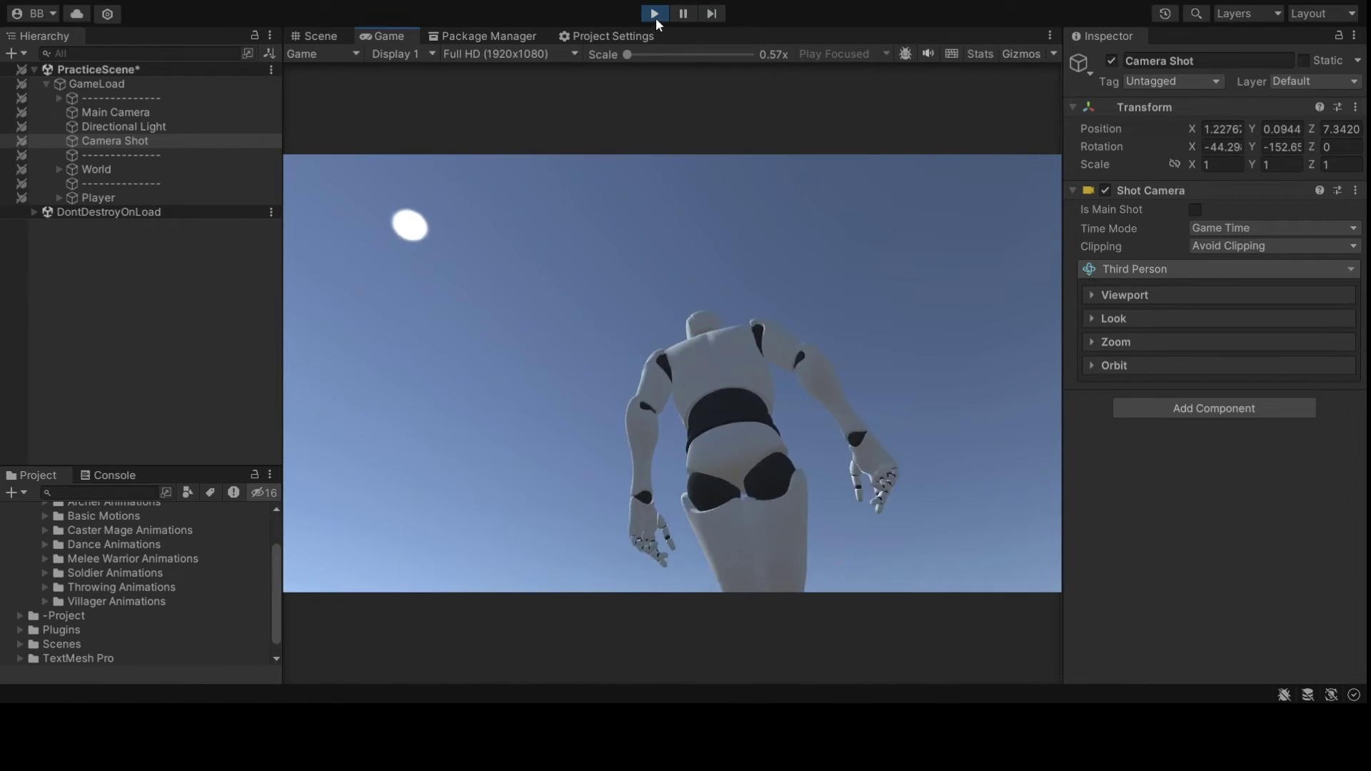
{"action": "left_click", "coordinate": [654, 14]}
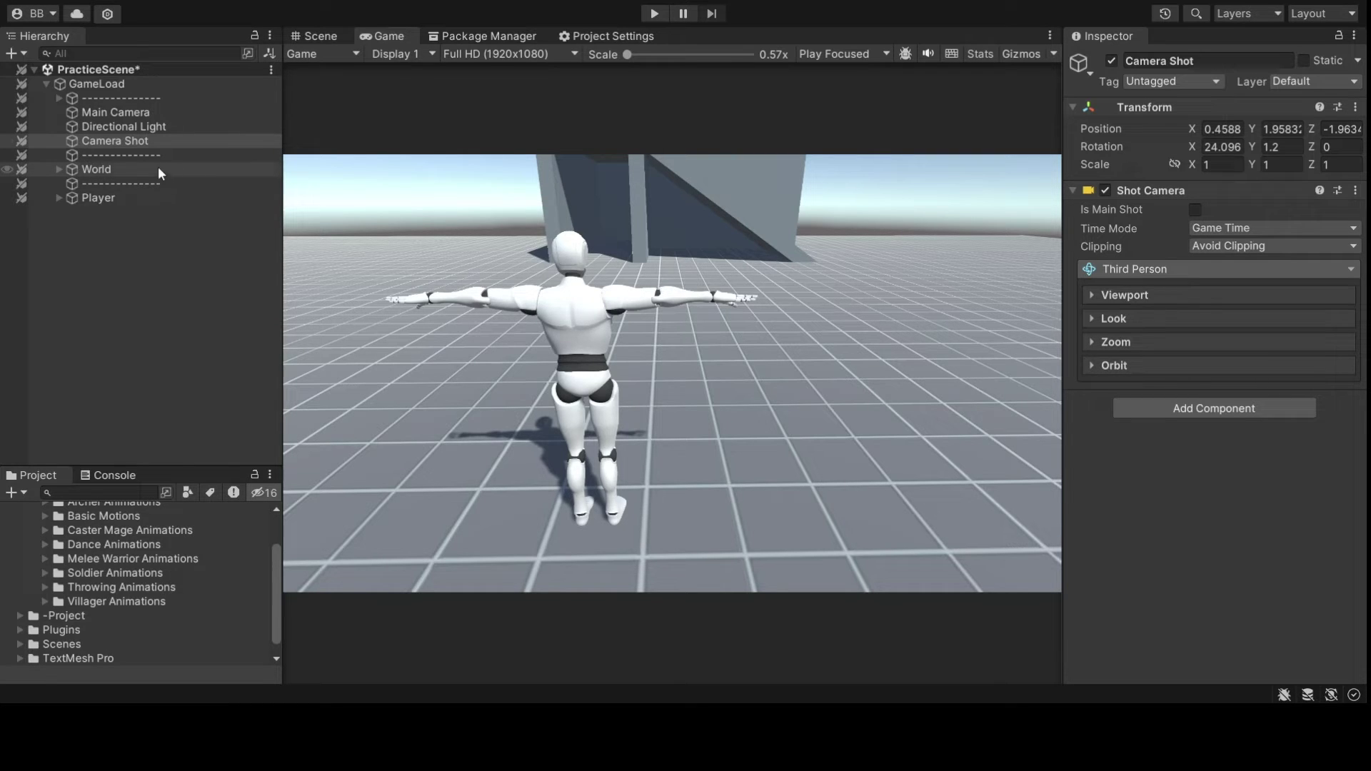
Step: Match the Main Camera and Camera Shot transforms to the play-mode camera view, with rotation X 18.422 and Y 1.198, and save the scene
{"action": "left_click", "coordinate": [179, 115], "text": "ctrl"}
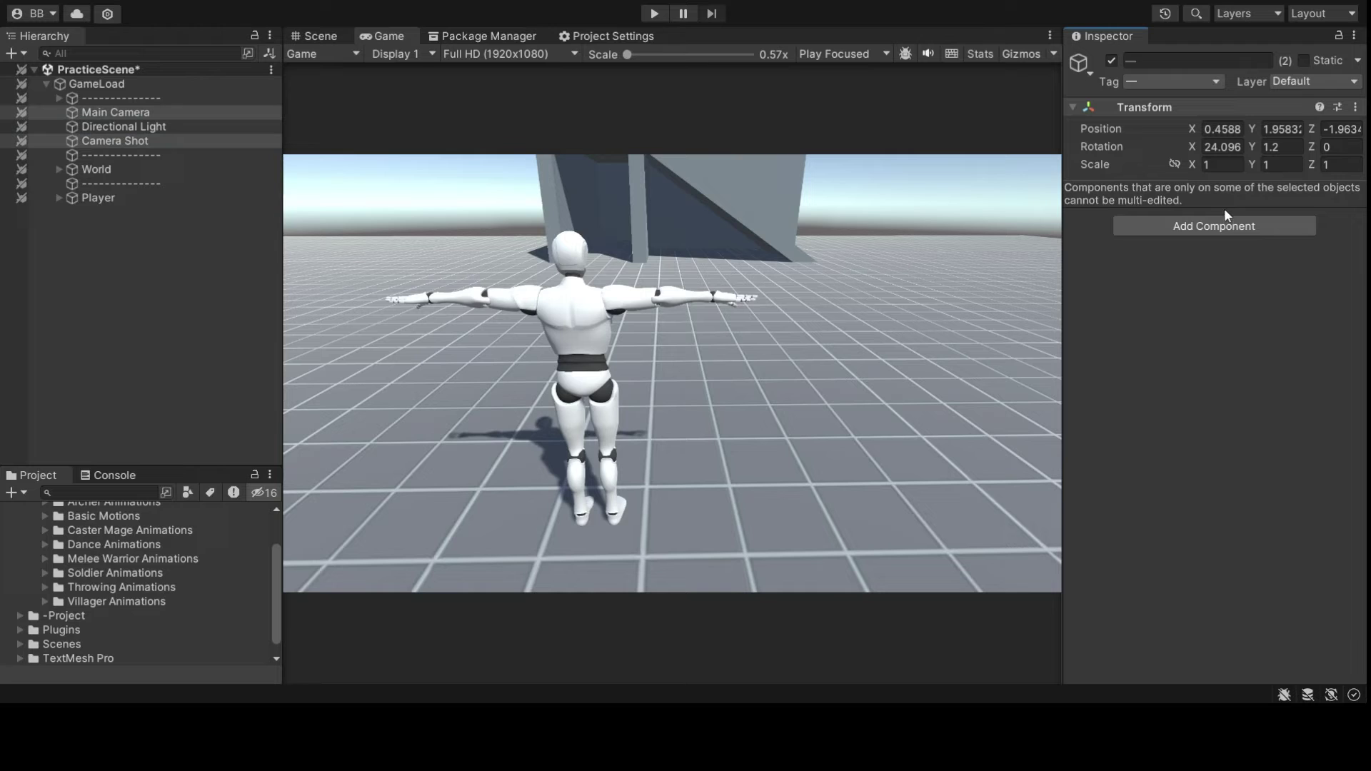
{"action": "key", "text": "ctrl+shift+f"}
{"action": "left_click", "coordinate": [945, 377]}
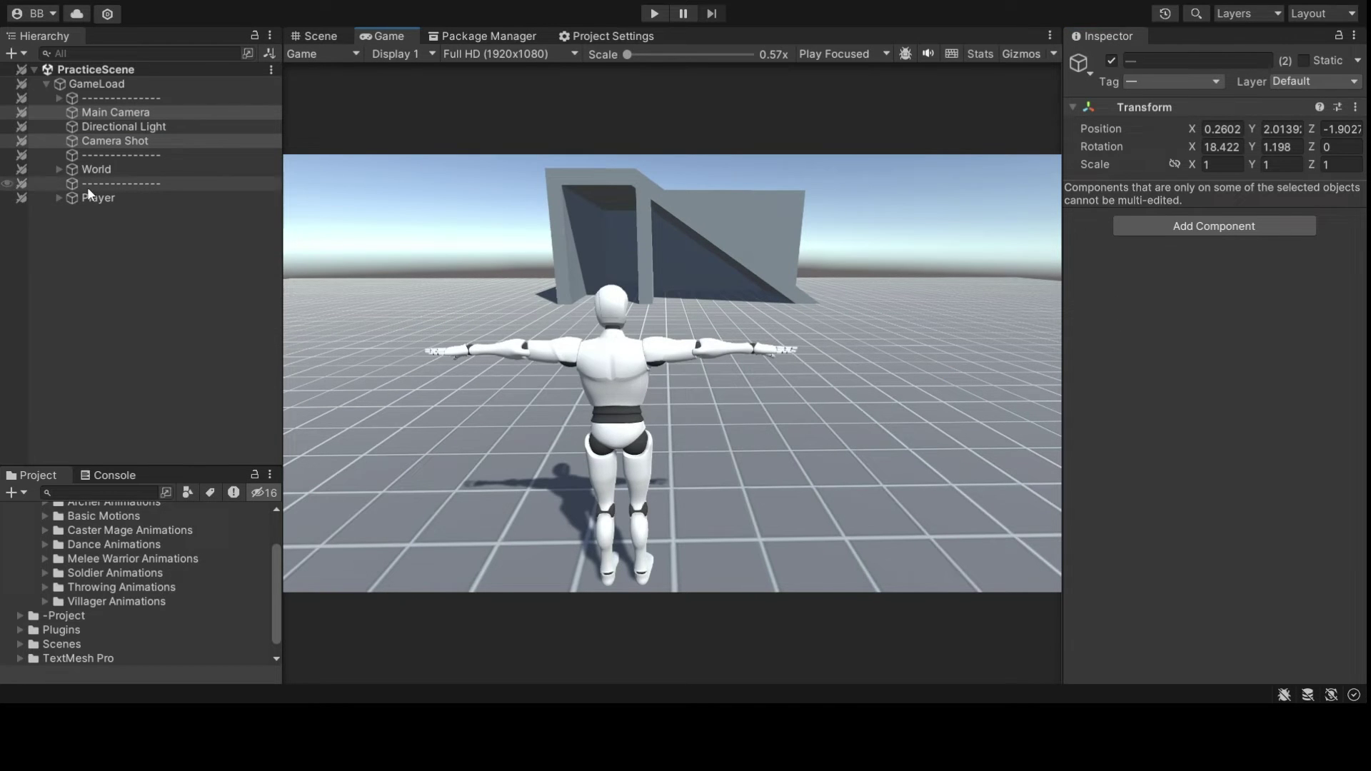
Step: Create an empty object named Inputs under GameLoad and give it an empty child named Jump
{"action": "left_click", "coordinate": [100, 85]}
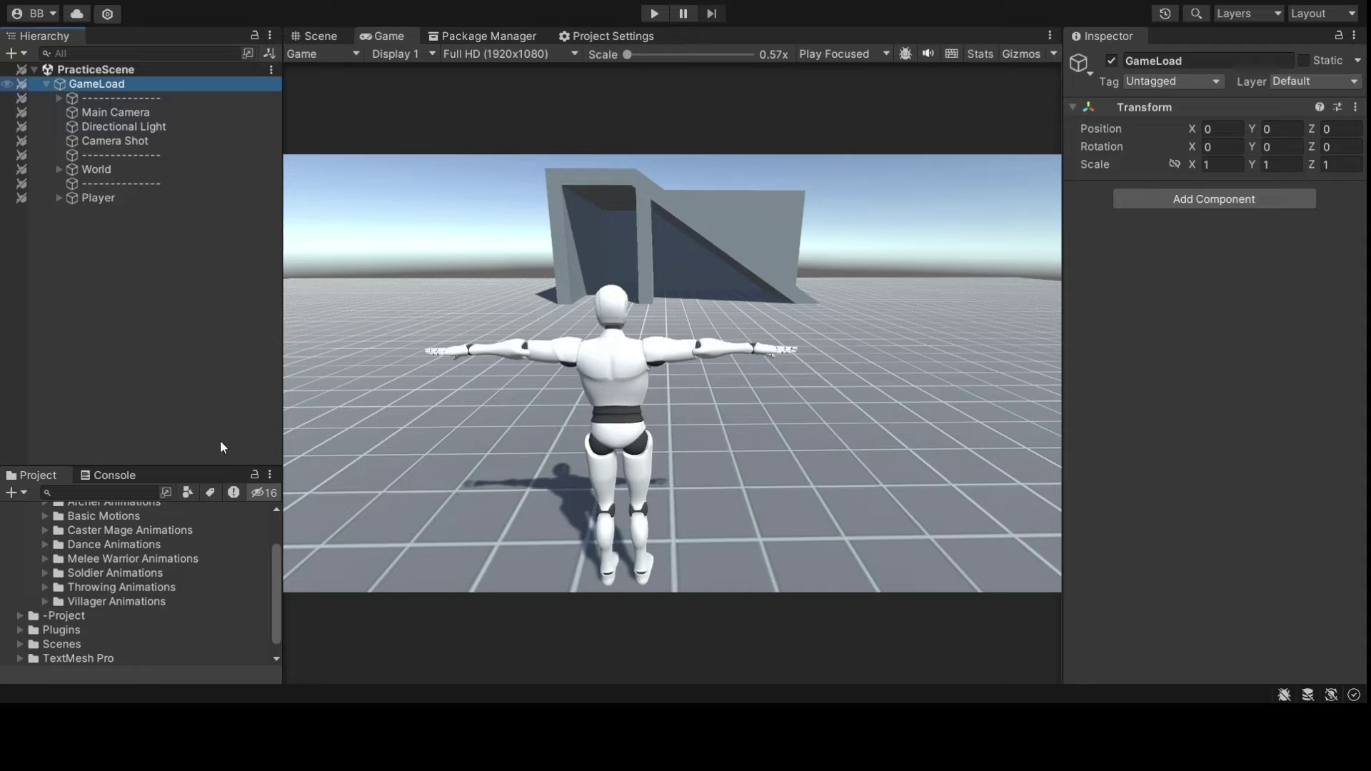
{"action": "key", "text": "alt+shift+n"}
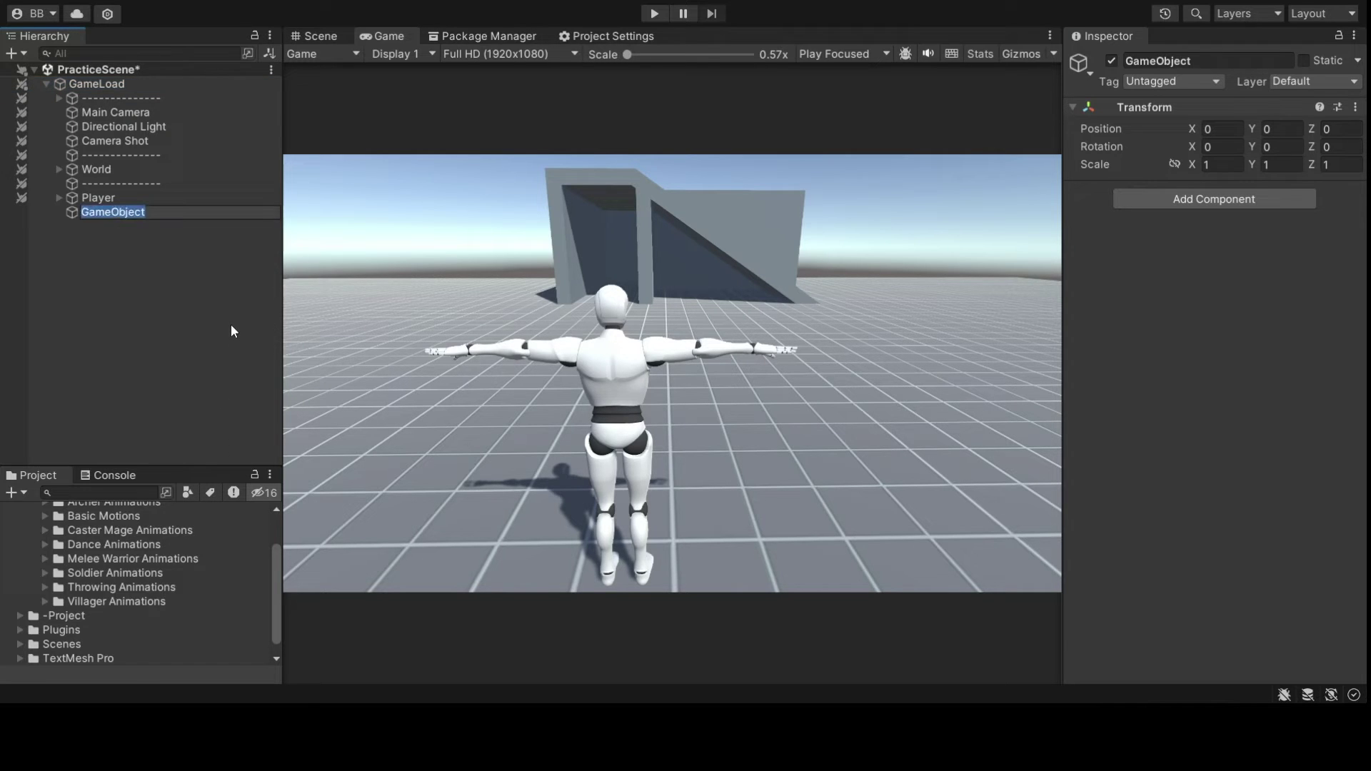
{"action": "type", "text": "Inputs"}
{"action": "key", "text": "Return"}
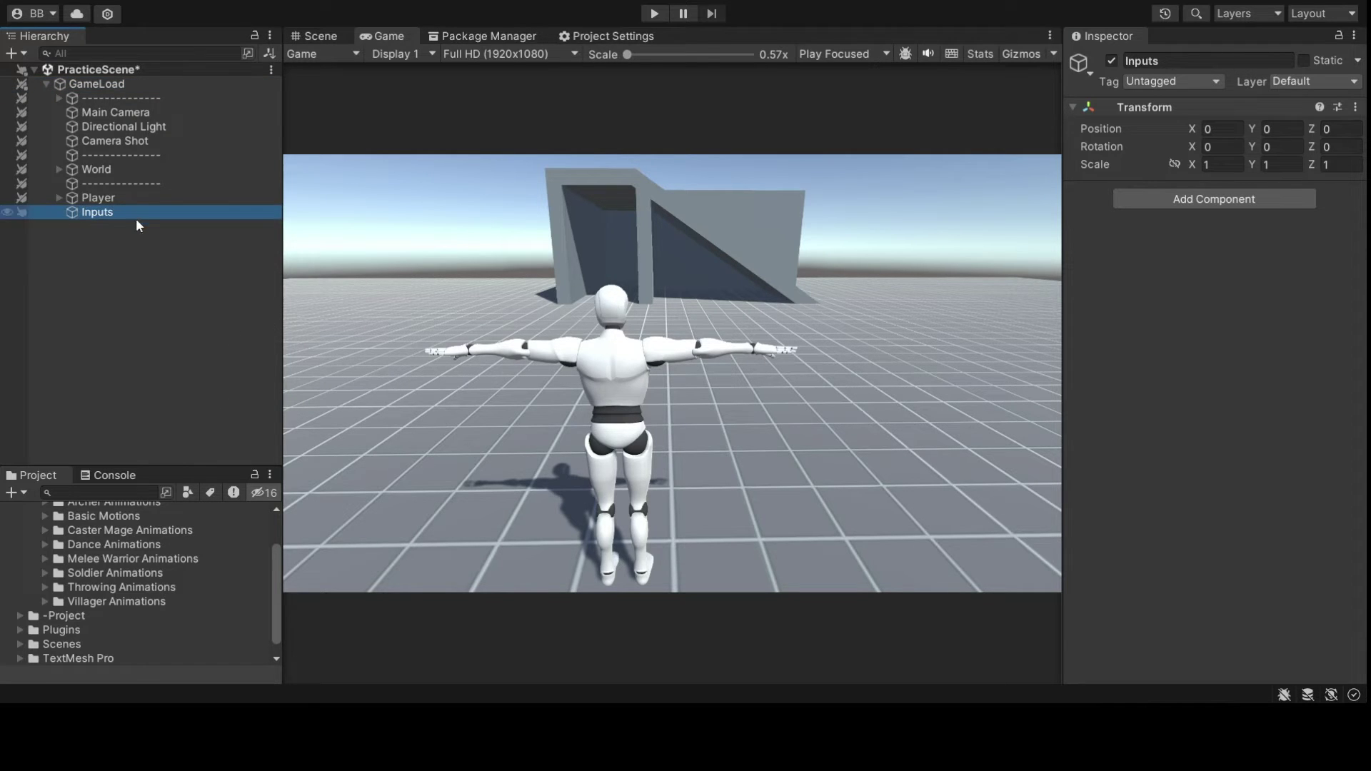
{"action": "key", "text": "alt+shift+n"}
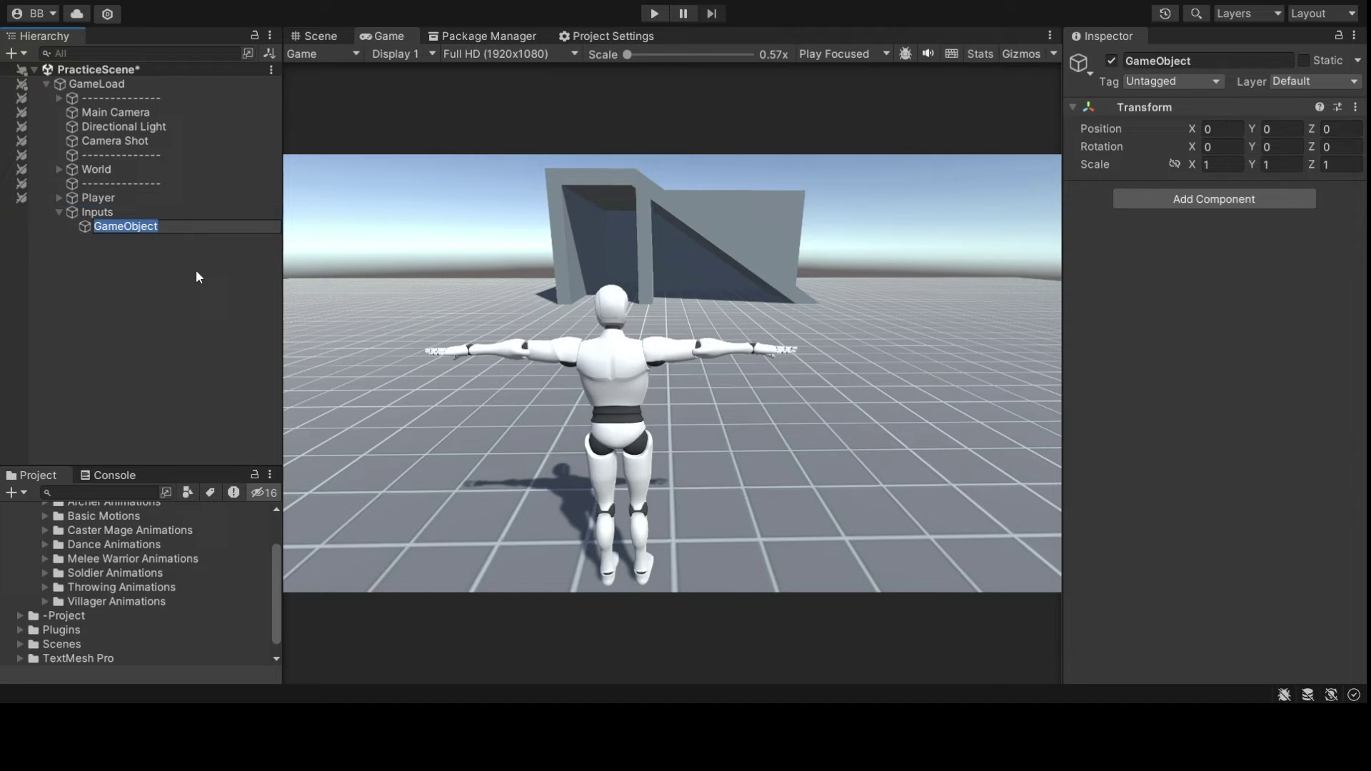
{"action": "type", "text": "Jump"}
{"action": "key", "text": "Return"}
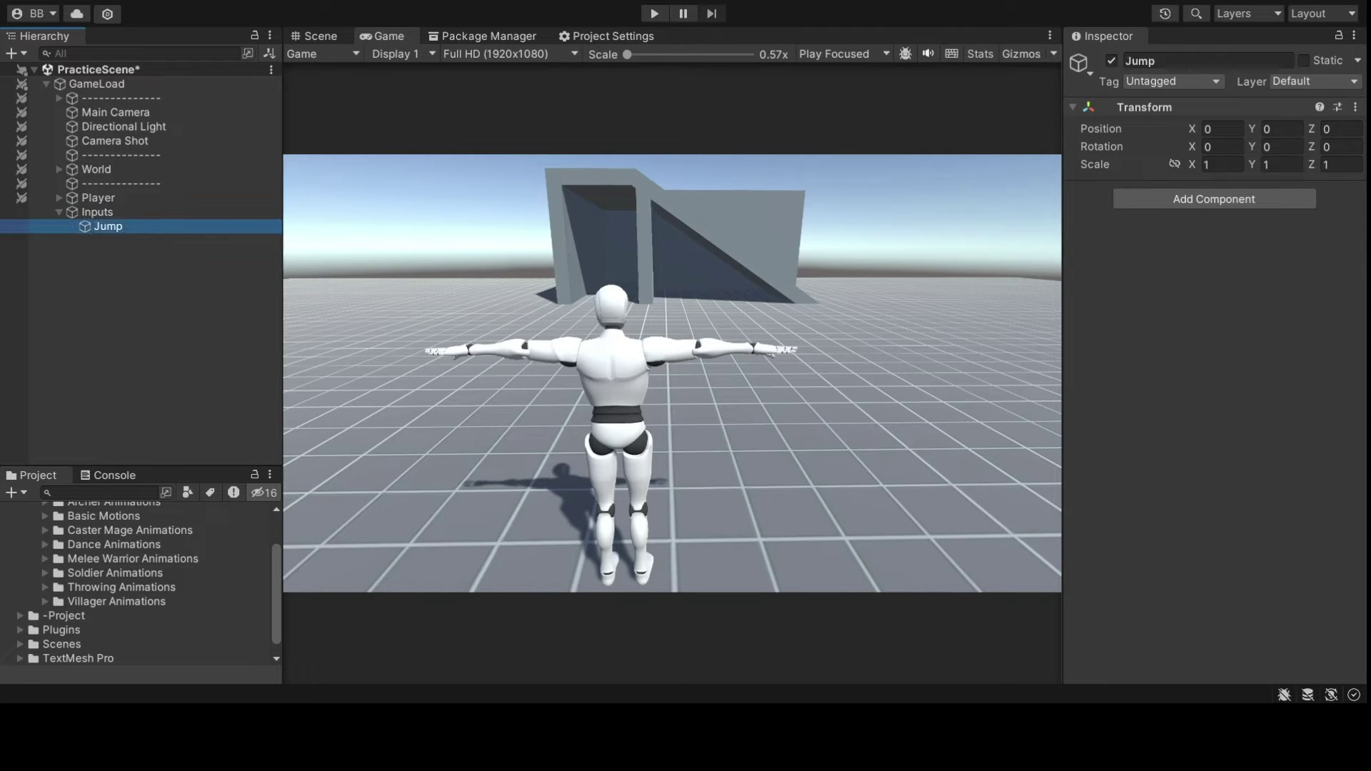
Step: Add a Trigger to Jump that runs on the Space keyboard press and executes a Jump Player instruction
{"action": "left_click", "coordinate": [1259, 205]}
{"action": "left_click", "coordinate": [1180, 325]}
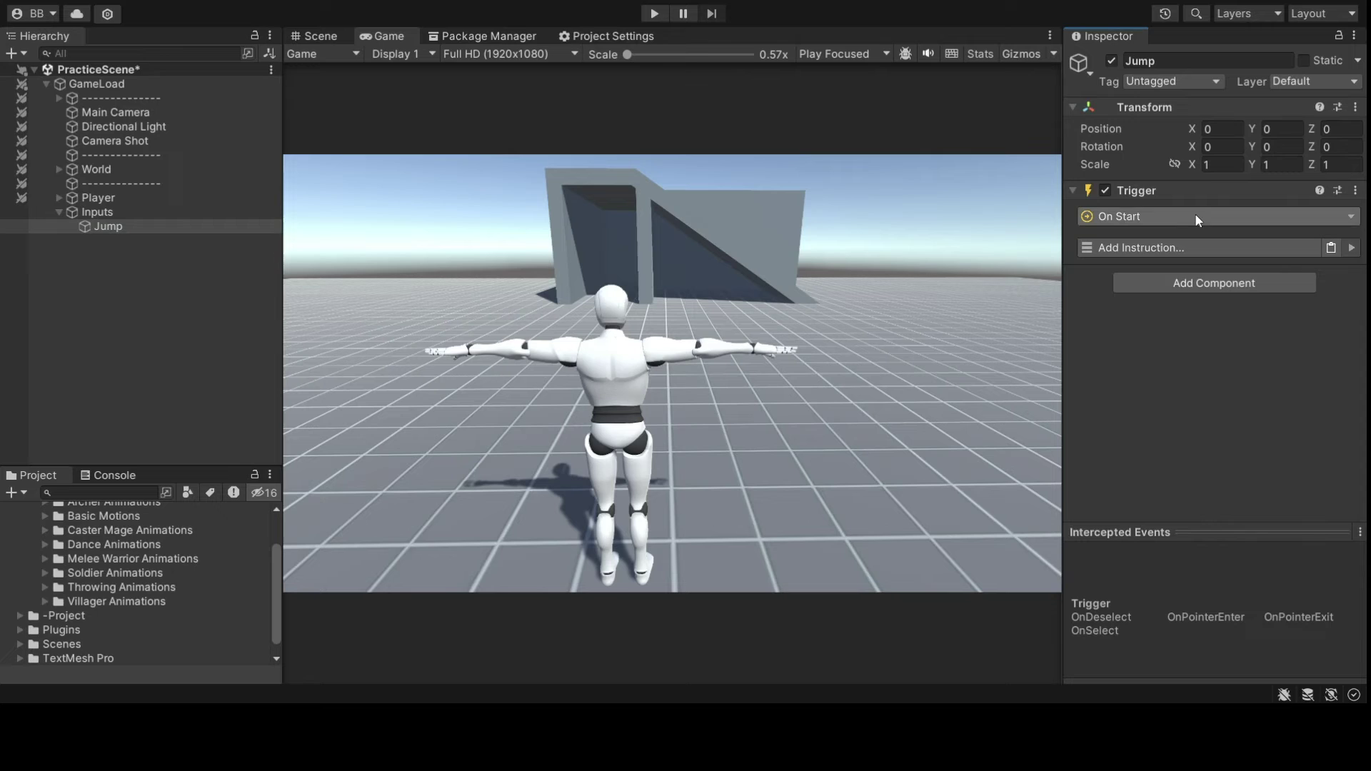
{"action": "left_click", "coordinate": [927, 288]}
{"action": "left_click", "coordinate": [1228, 244]}
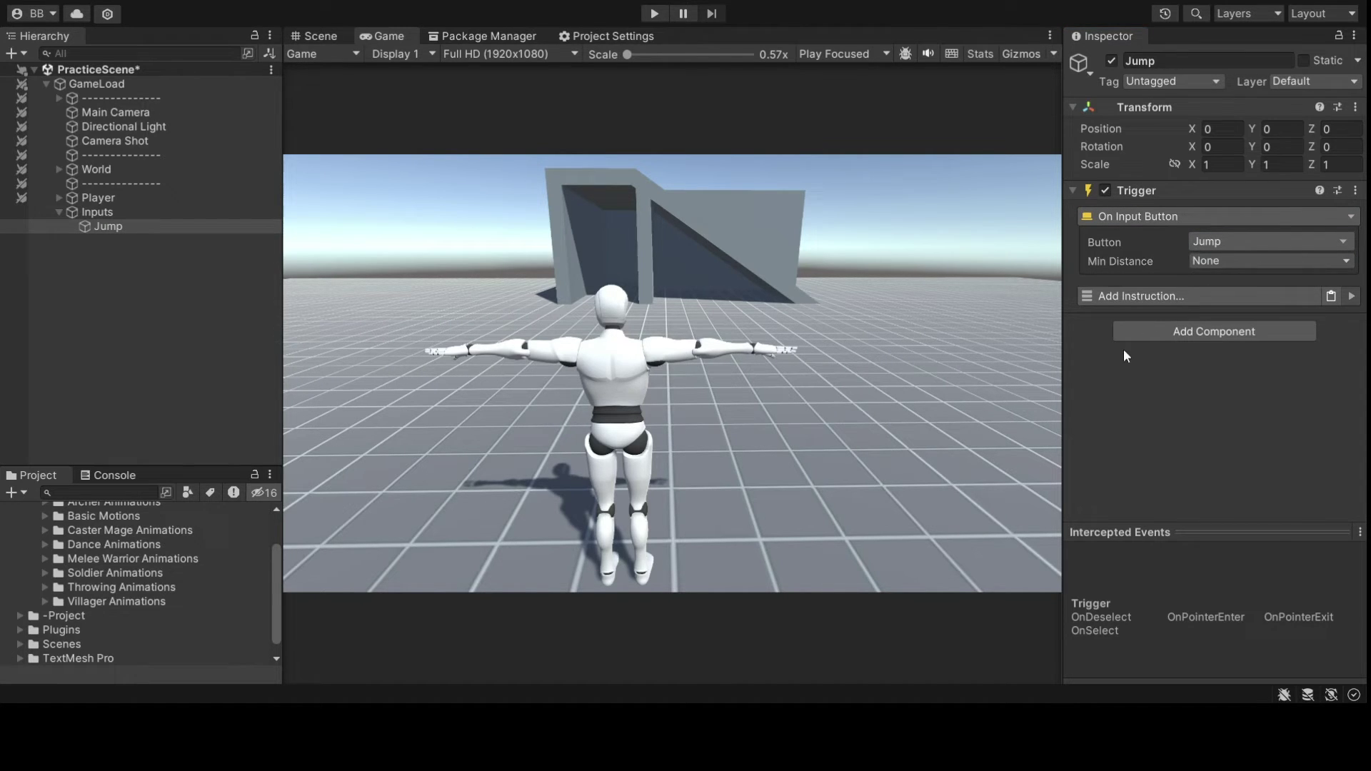
{"action": "left_click", "coordinate": [1111, 294]}
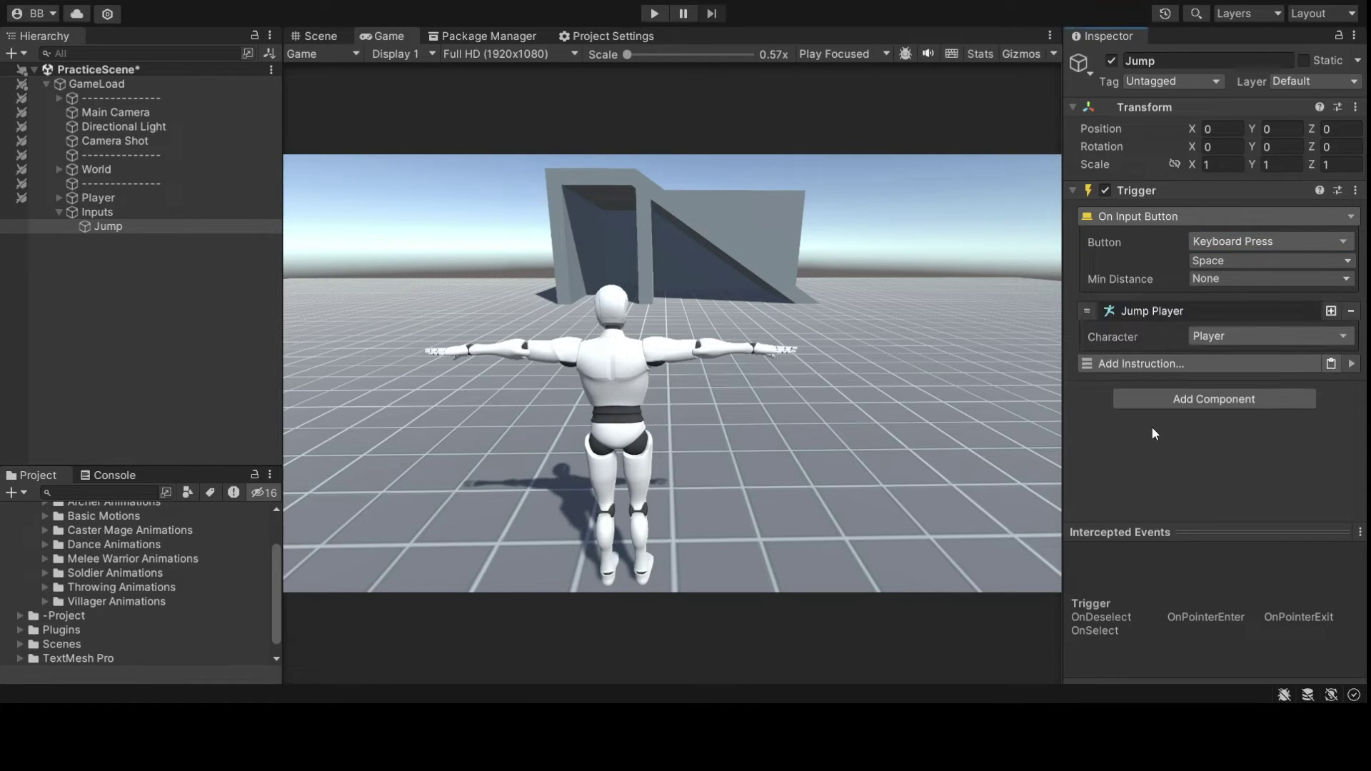
{"action": "left_click", "coordinate": [1151, 311]}
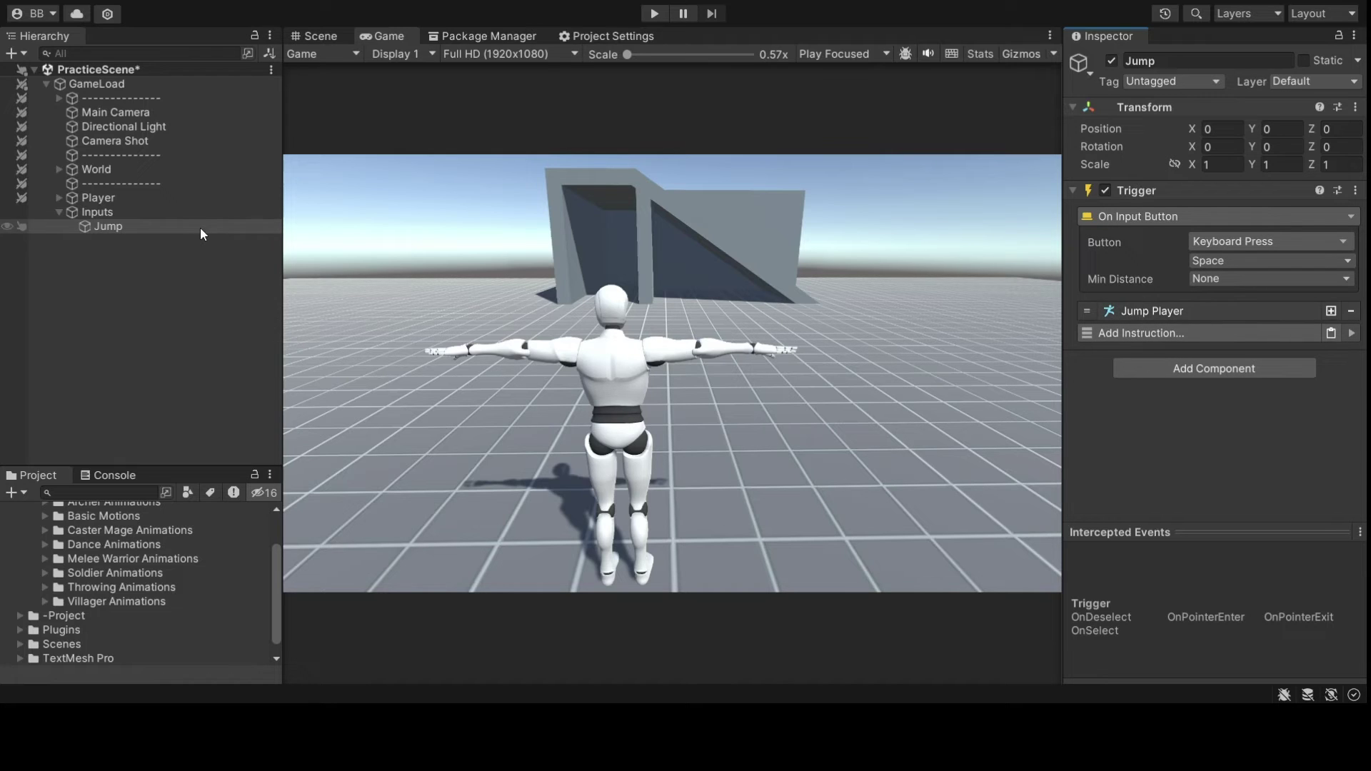
Step: Duplicate the Jump object and rename the copy Roll
{"action": "key", "text": "ctrl+d"}
{"action": "left_click", "coordinate": [164, 244]}
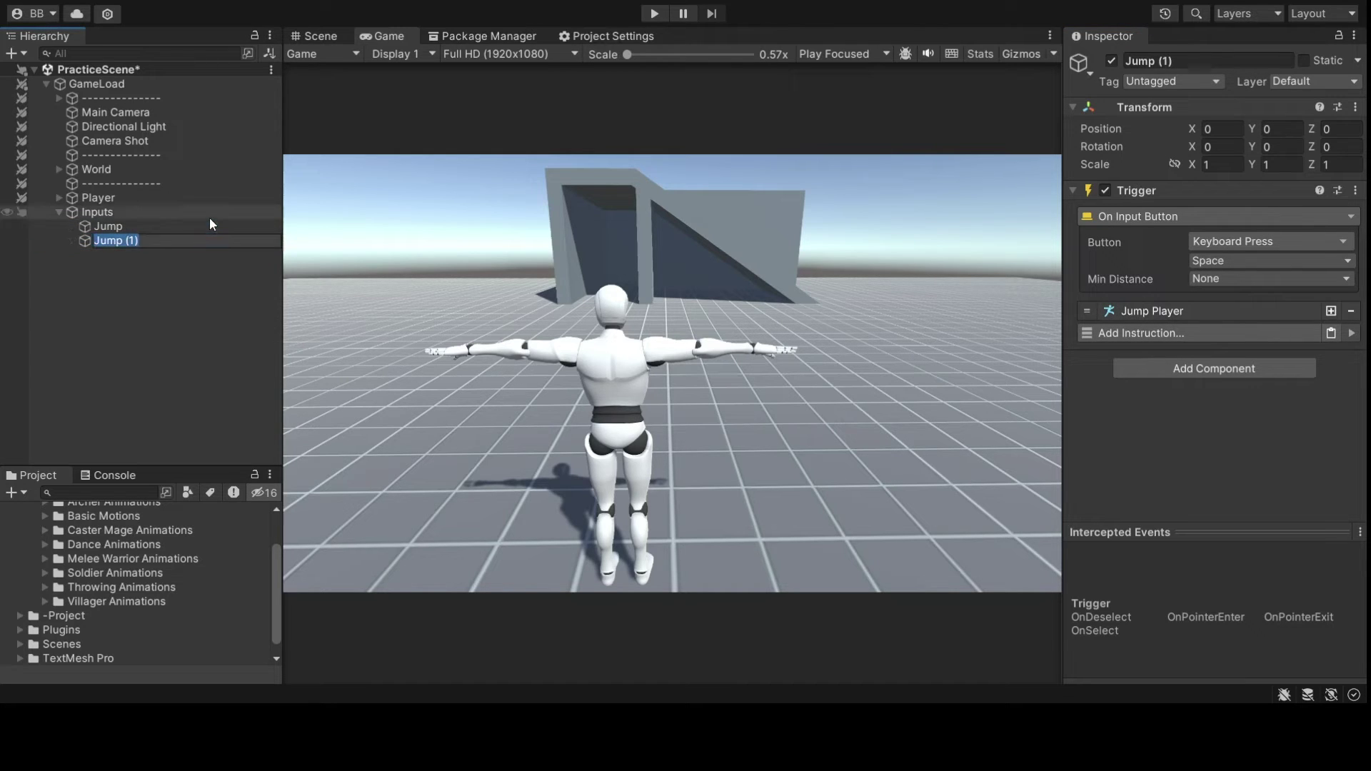
{"action": "type", "text": "Roll"}
{"action": "key", "text": "Return"}
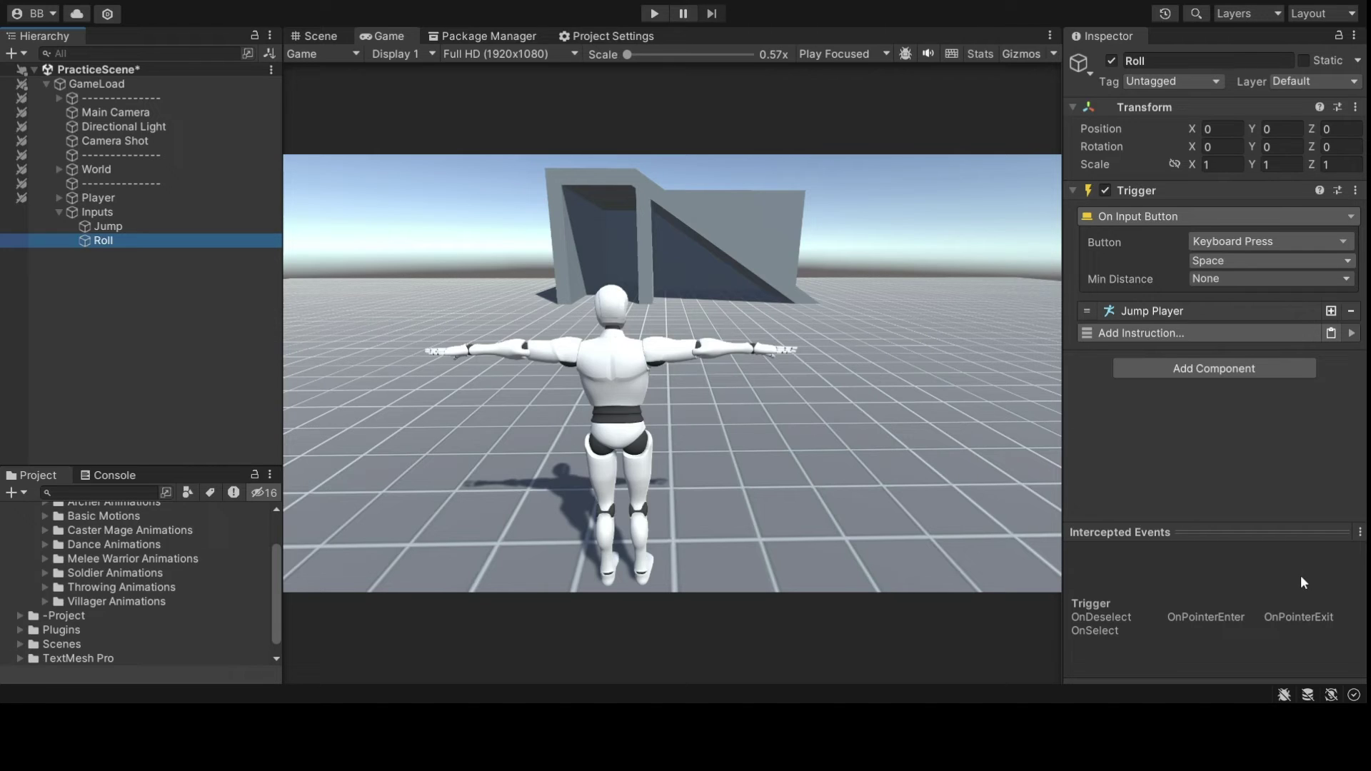
Step: Bind Roll's trigger to the F key and replace its Jump Player instruction with a Dash instruction for the player's moving direction
{"action": "left_click", "coordinate": [1261, 330]}
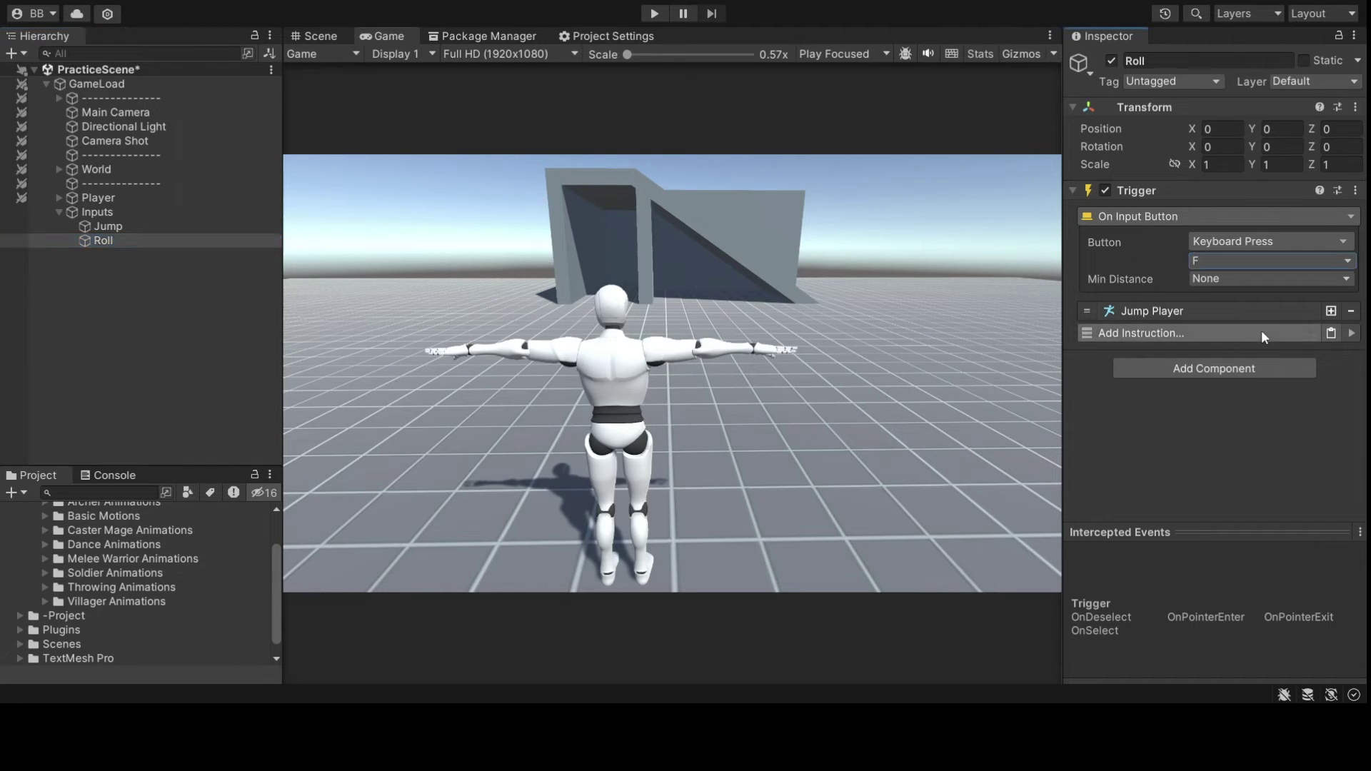
{"action": "left_click", "coordinate": [1350, 310]}
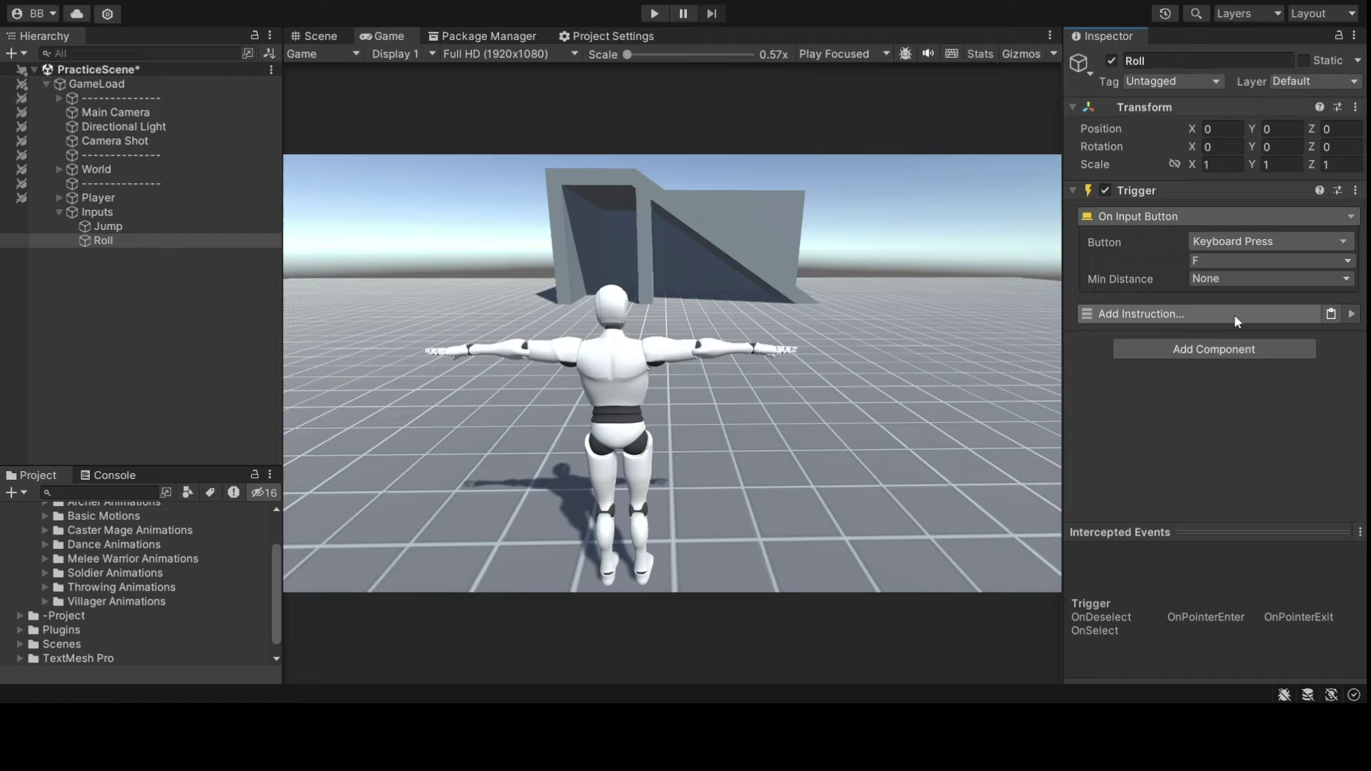
{"action": "left_click", "coordinate": [1217, 322]}
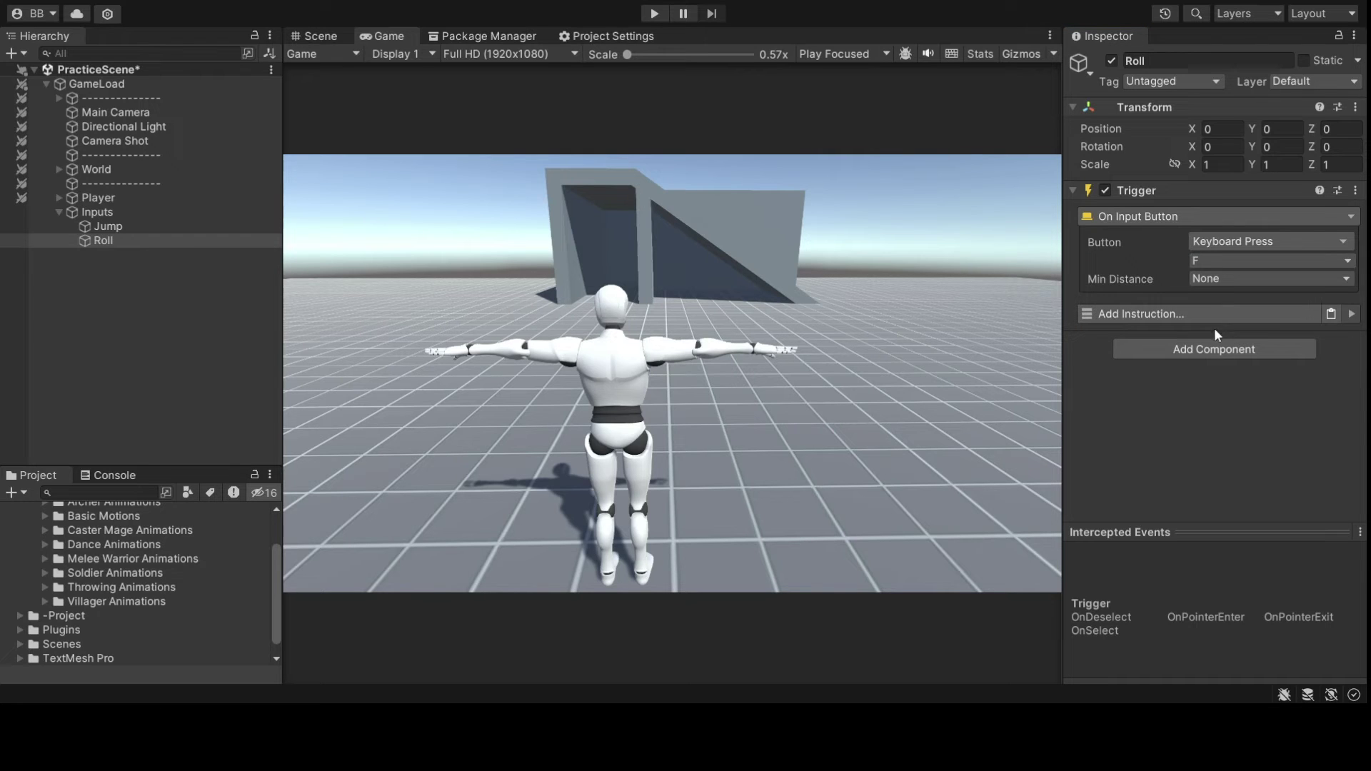
{"action": "left_click", "coordinate": [1165, 403]}
{"action": "scroll", "coordinate": [1242, 417], "scroll_direction": "down", "scroll_amount": 4}
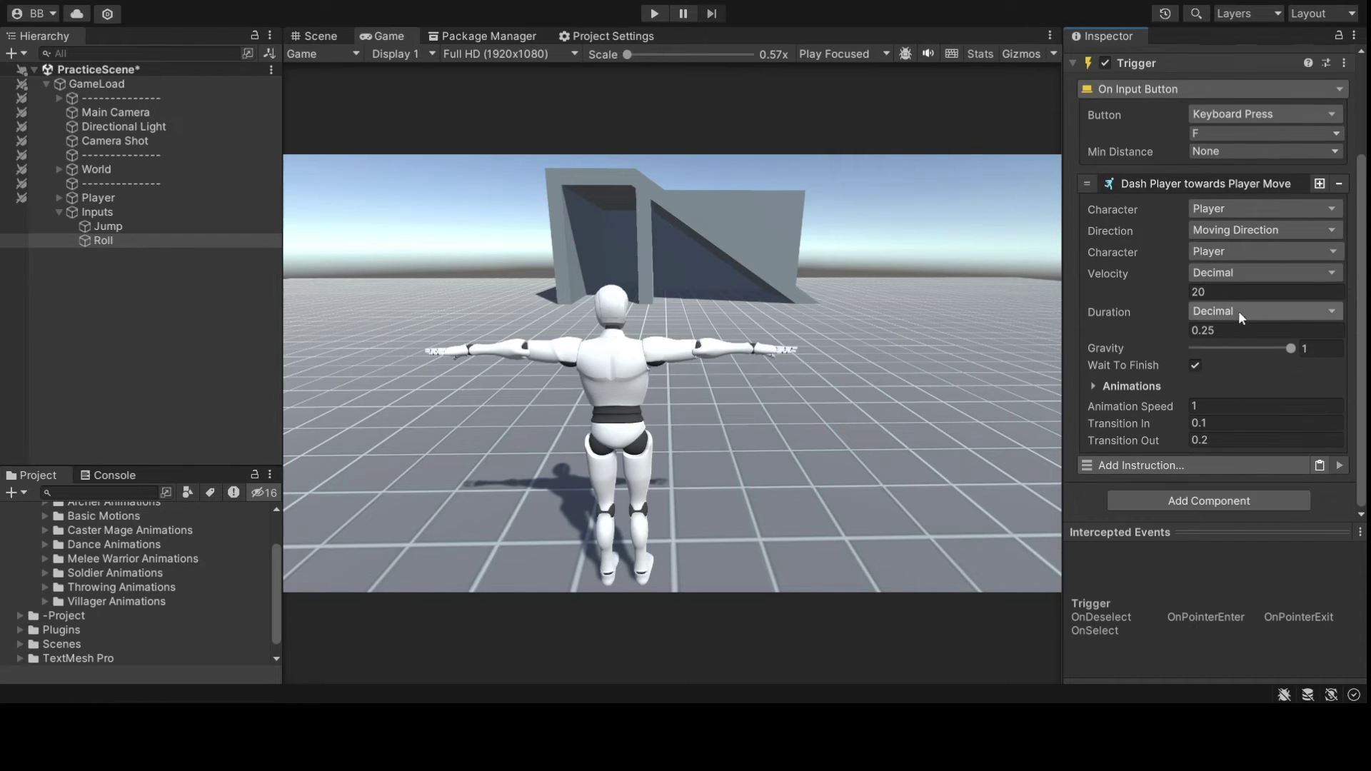
Step: Set the dash velocity to 8 and expand the instruction's Animations settings
{"action": "left_click", "coordinate": [1185, 291]}
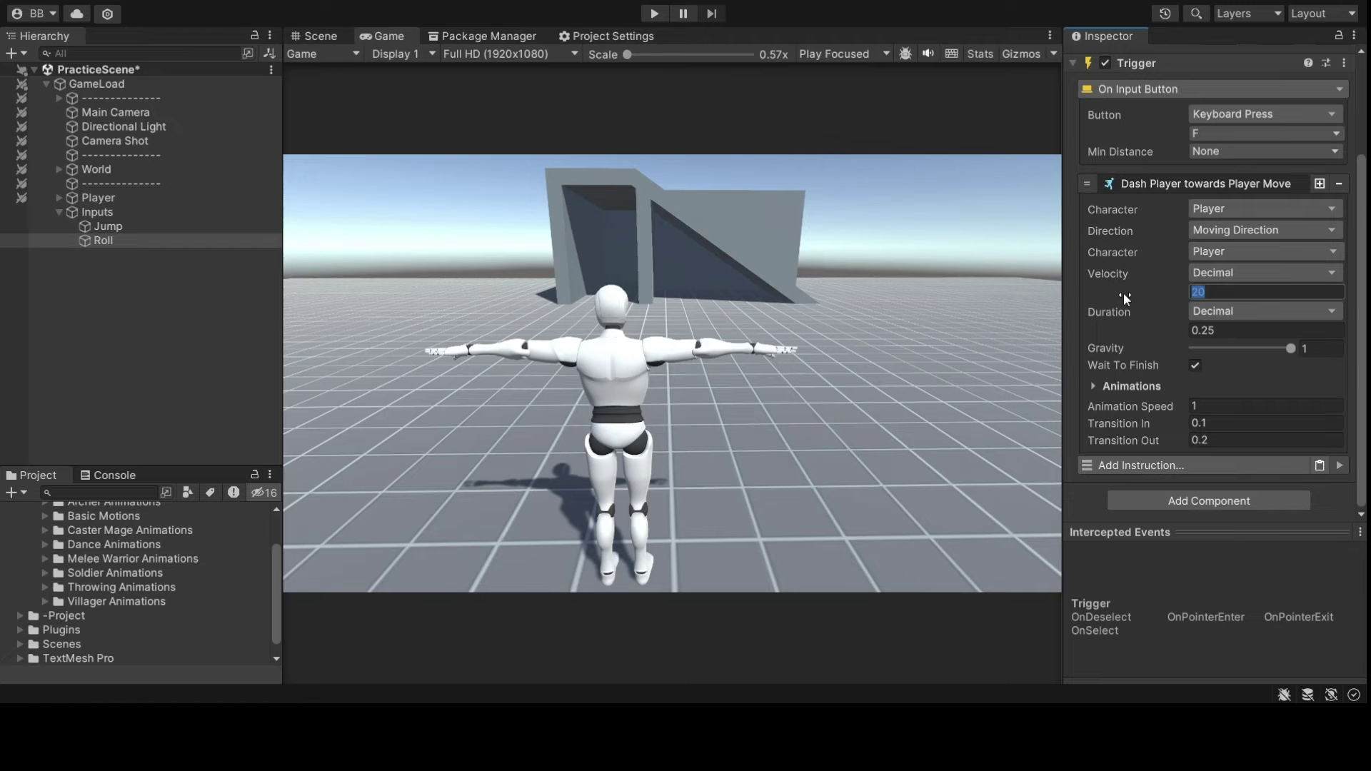
{"action": "type", "text": "8"}
{"action": "left_click", "coordinate": [1149, 386]}
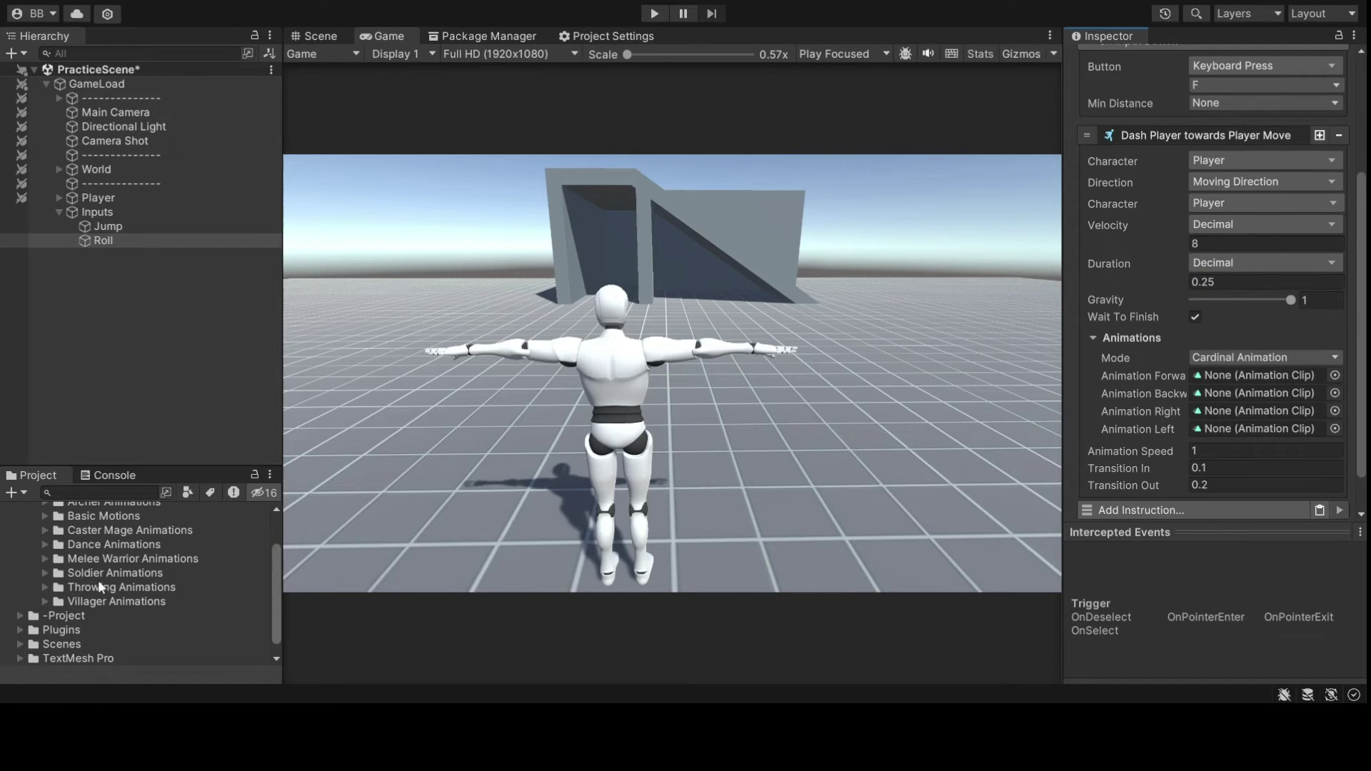
Step: Find the BasicMotions@LandRoll01 clip in the Basic Motions movement animations and assign it as the dash's forward animation
{"action": "scroll", "coordinate": [100, 594], "scroll_direction": "down", "scroll_amount": 1}
{"action": "scroll", "coordinate": [100, 598], "scroll_direction": "up", "scroll_amount": 4}
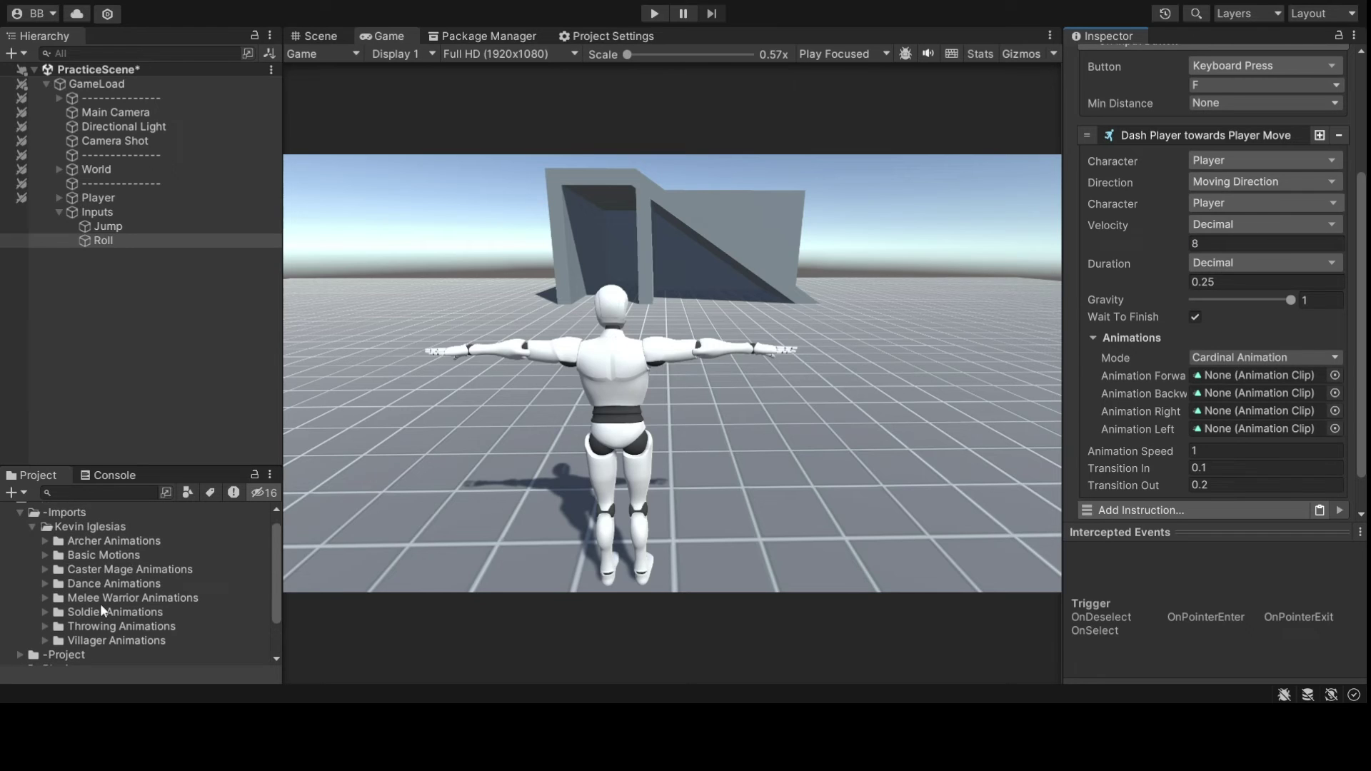
{"action": "left_click", "coordinate": [45, 640]}
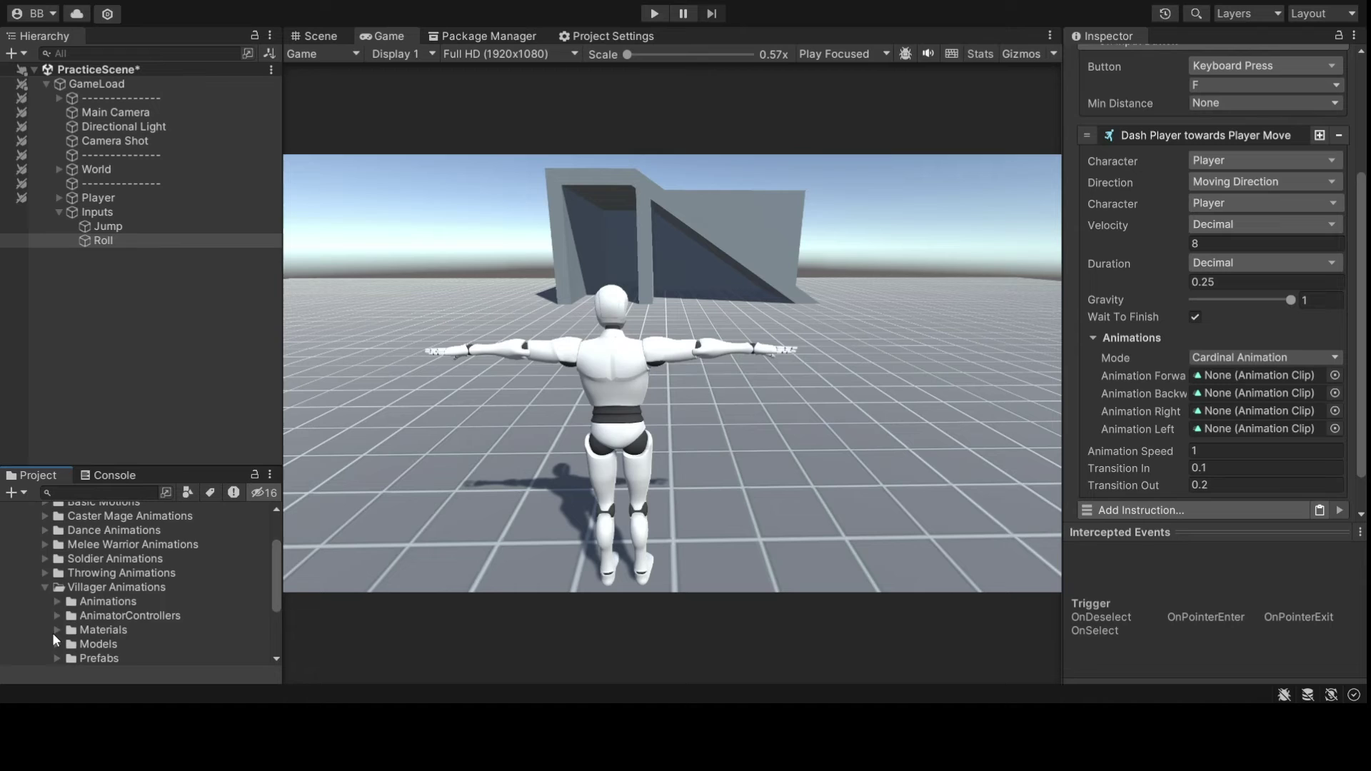
{"action": "left_click", "coordinate": [45, 586]}
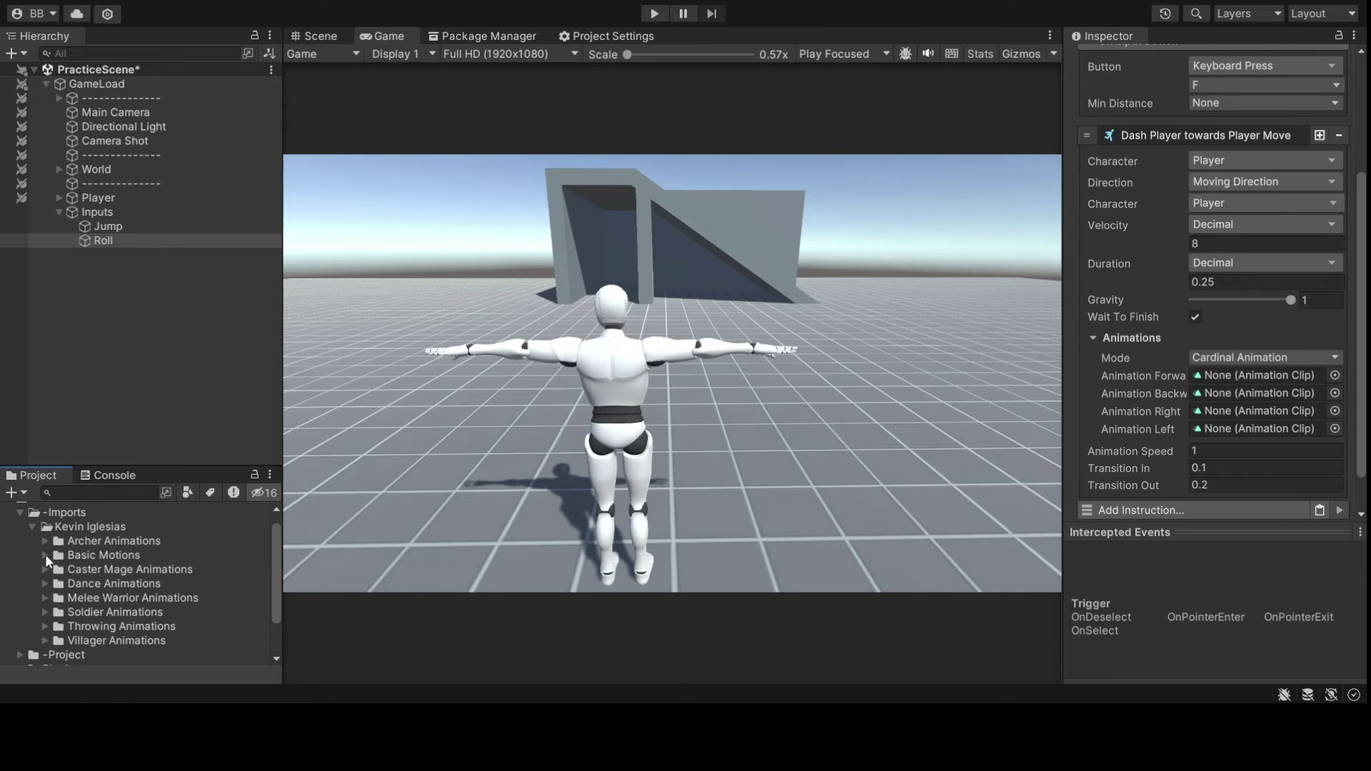
{"action": "left_click", "coordinate": [45, 554]}
{"action": "left_click", "coordinate": [57, 584]}
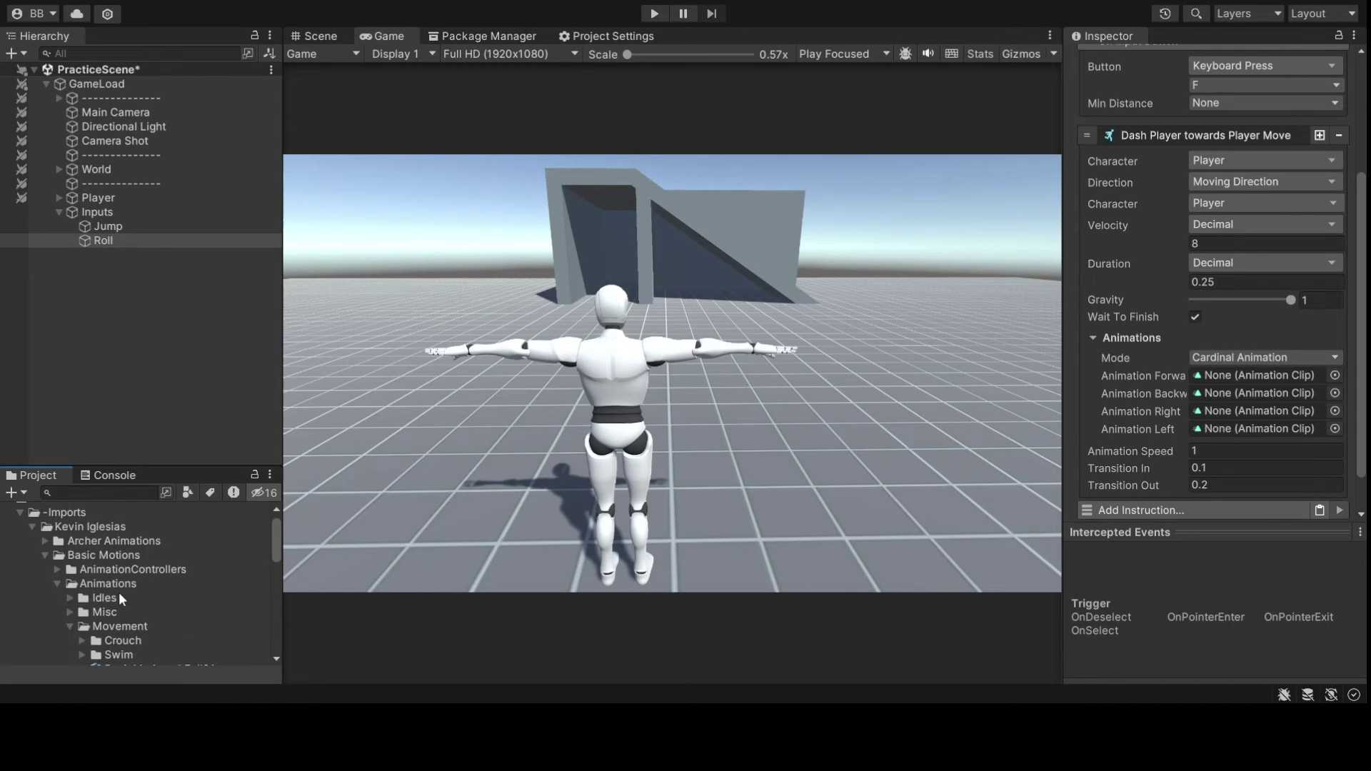
{"action": "scroll", "coordinate": [121, 593], "scroll_direction": "down", "scroll_amount": 2}
{"action": "scroll", "coordinate": [199, 584], "scroll_direction": "down", "scroll_amount": 1}
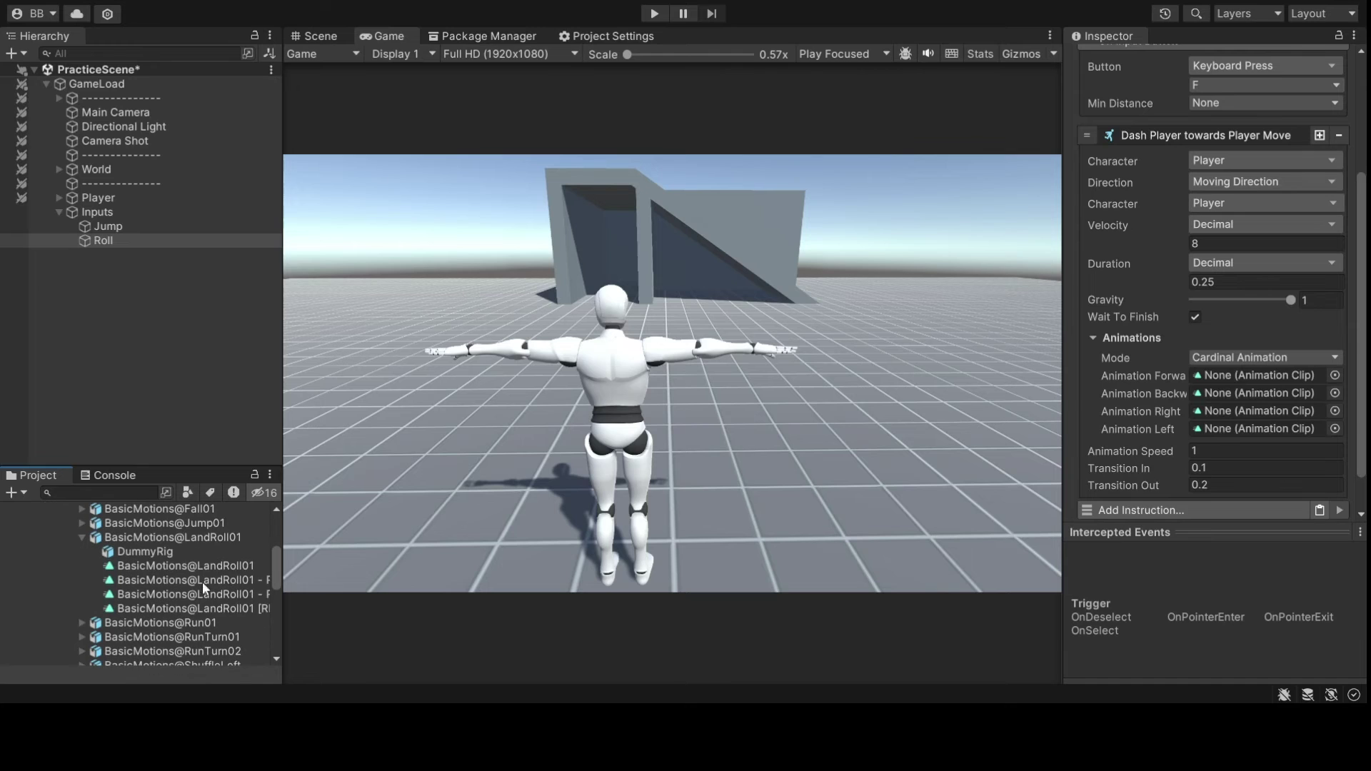
{"action": "left_click_drag", "start_coordinate": [283, 559], "coordinate": [303, 559]}
{"action": "left_click_drag", "start_coordinate": [182, 565], "coordinate": [1257, 375]}
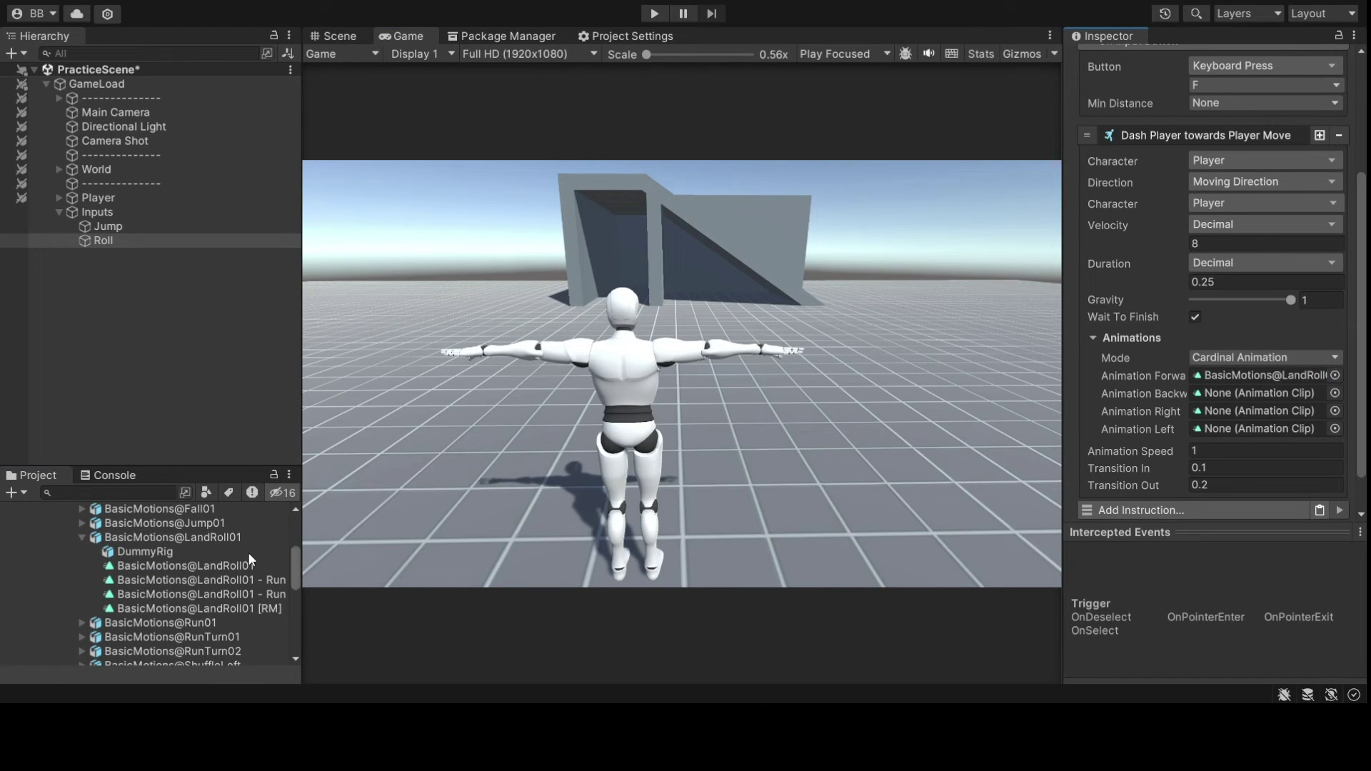
Step: Assign the BasicMotions@LandRoll01 clip to the dash's backward, right and left animations and save the scene
{"action": "left_click_drag", "start_coordinate": [249, 565], "coordinate": [710, 471]}
{"action": "left_click_drag", "start_coordinate": [926, 450], "coordinate": [1247, 396]}
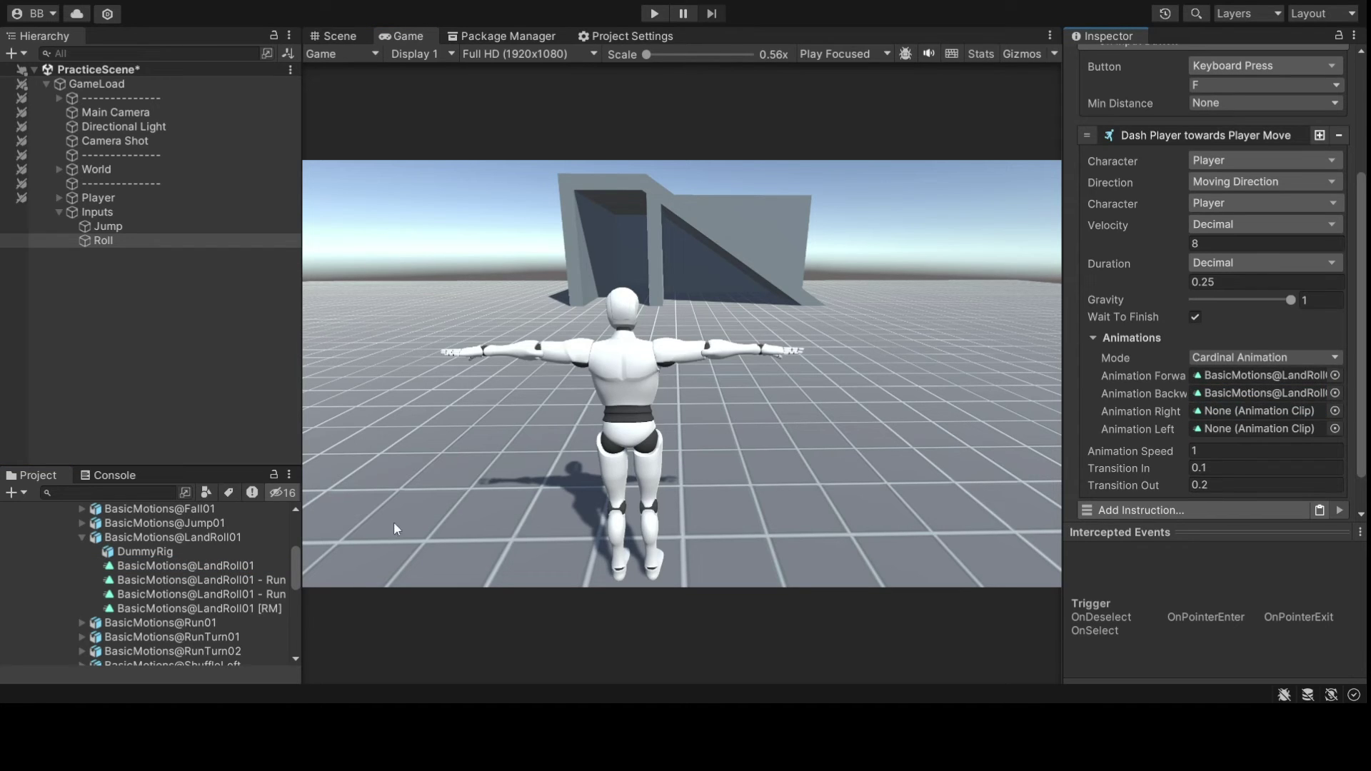
{"action": "left_click_drag", "start_coordinate": [228, 566], "coordinate": [1260, 414]}
{"action": "left_click", "coordinate": [237, 567]}
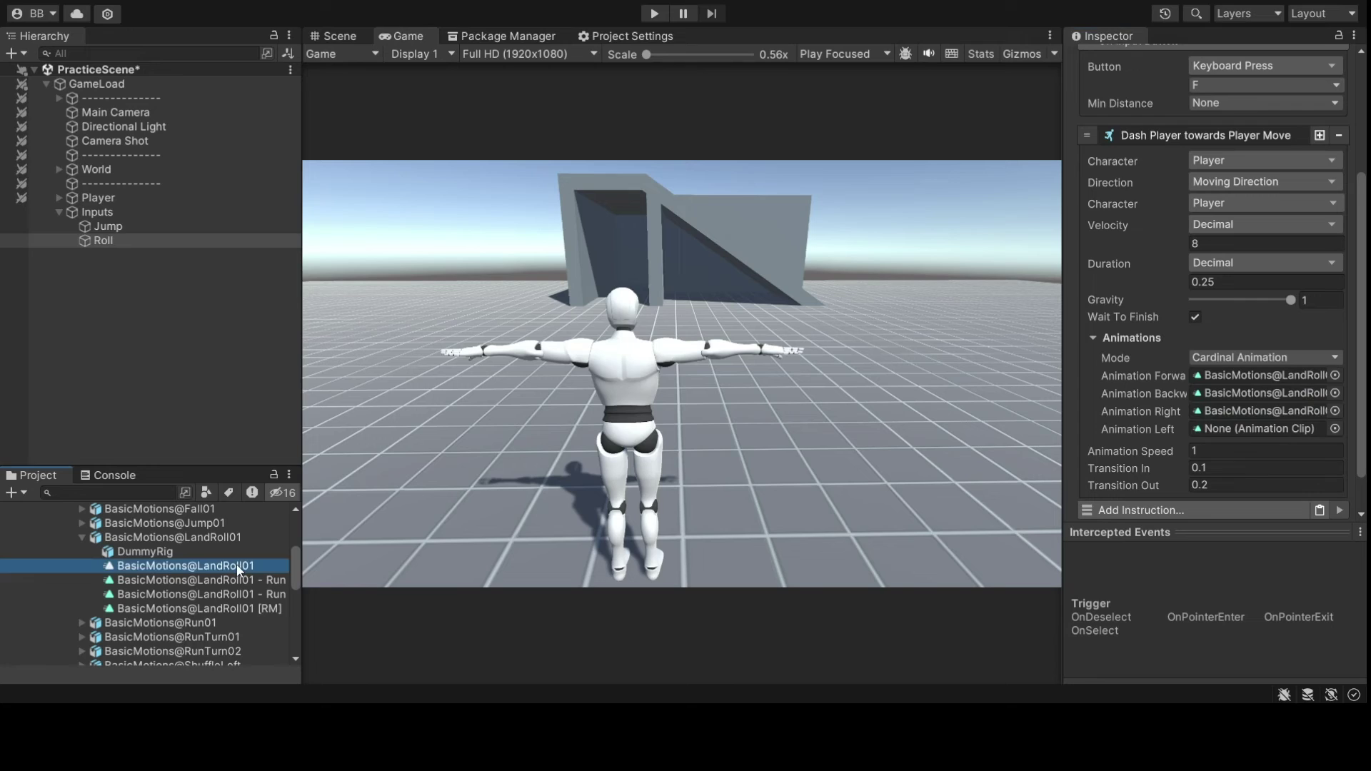
{"action": "left_click_drag", "start_coordinate": [237, 567], "coordinate": [1245, 429]}
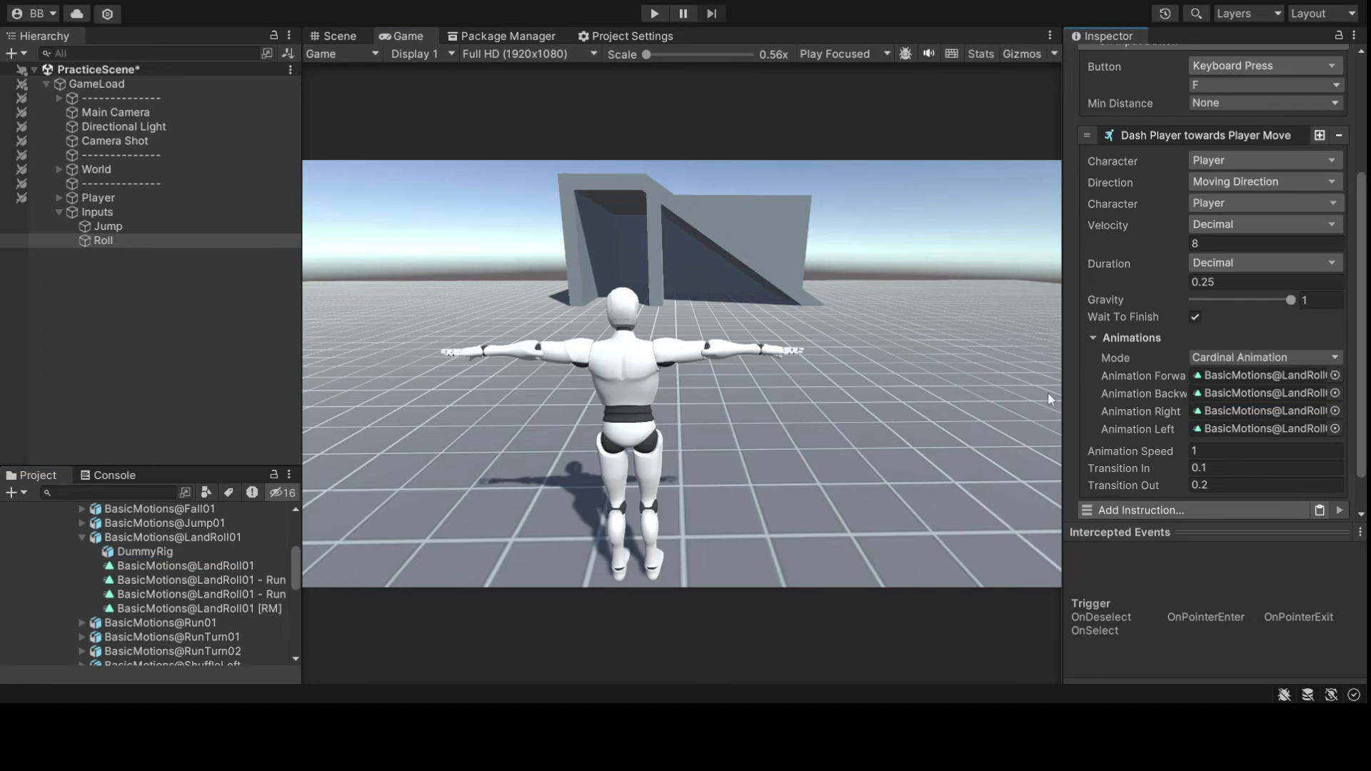
{"action": "left_click", "coordinate": [233, 370]}
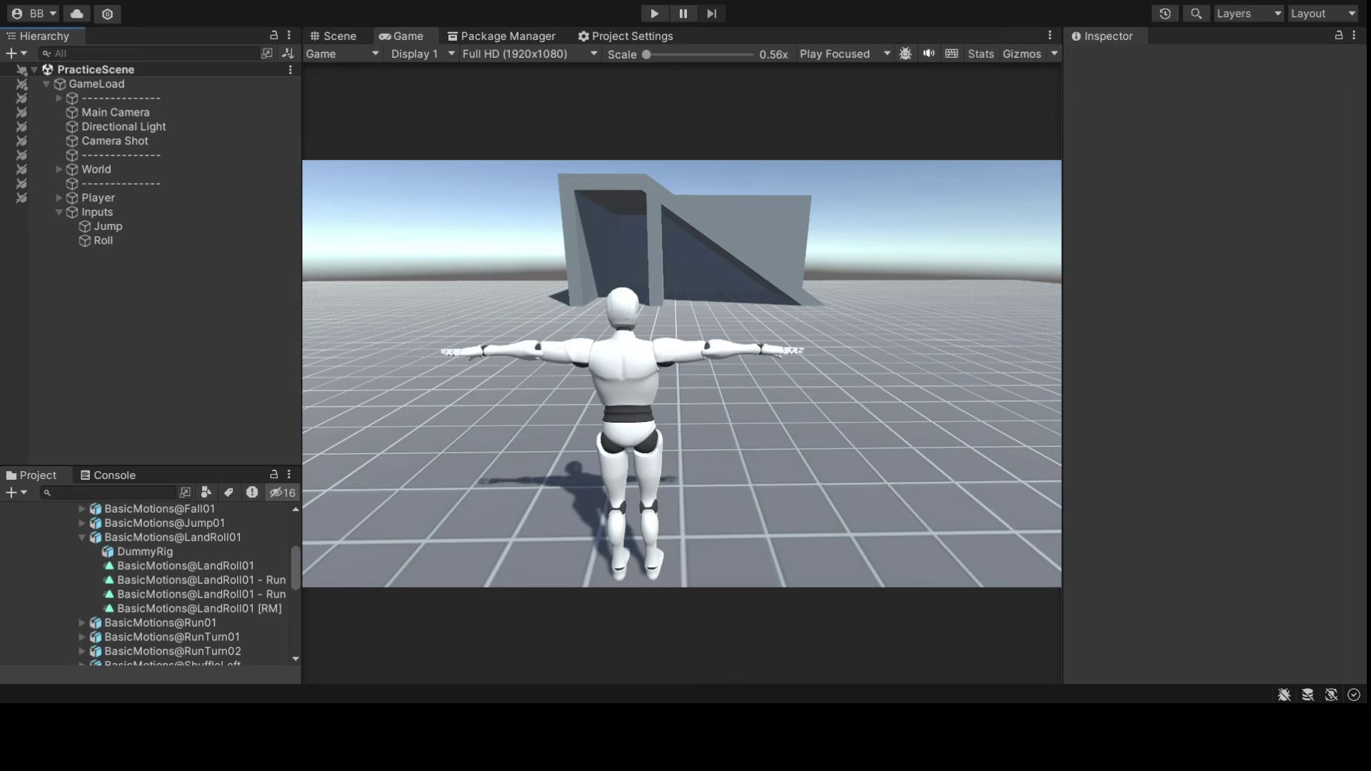
{"action": "left_click", "coordinate": [1219, 458]}
Step: Enter play mode and test the player's jump while running and turning the camera
{"action": "left_click", "coordinate": [655, 13]}
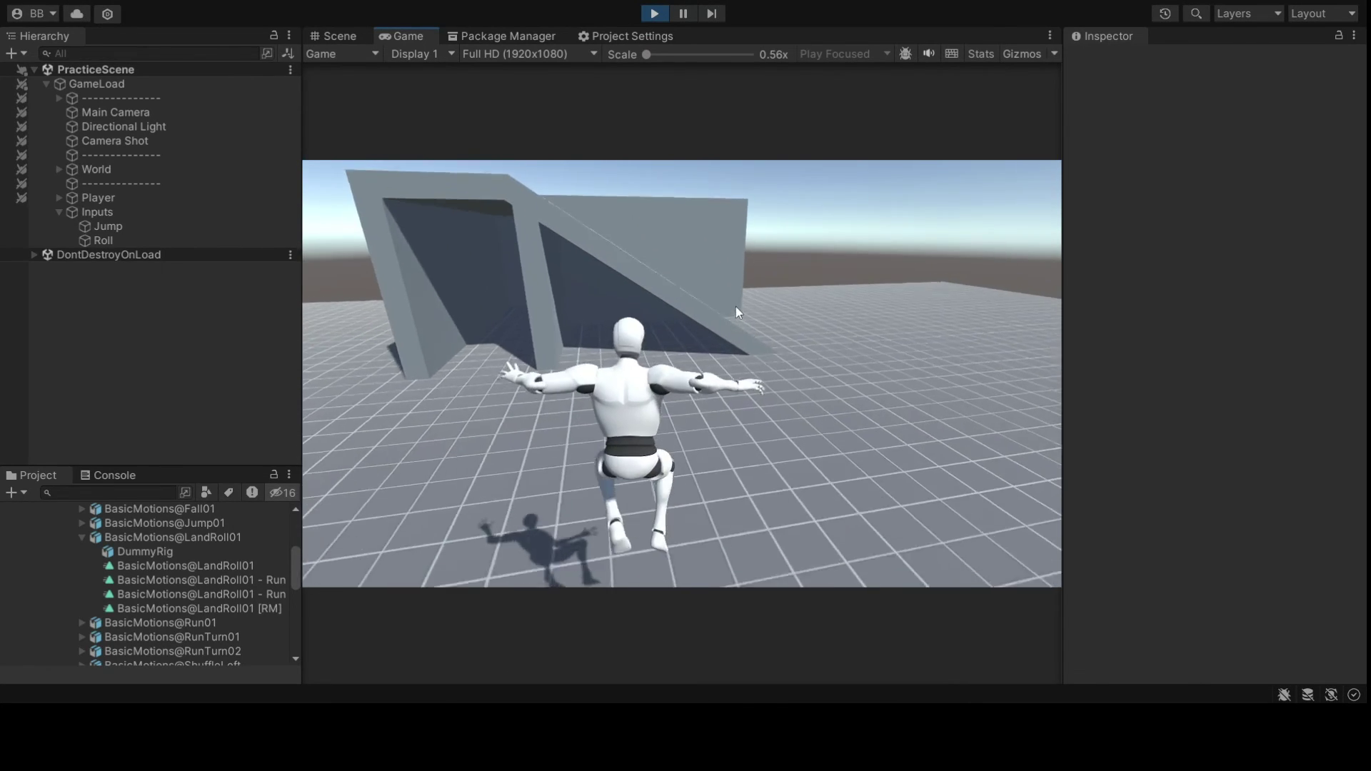
{"action": "key", "text": "space"}
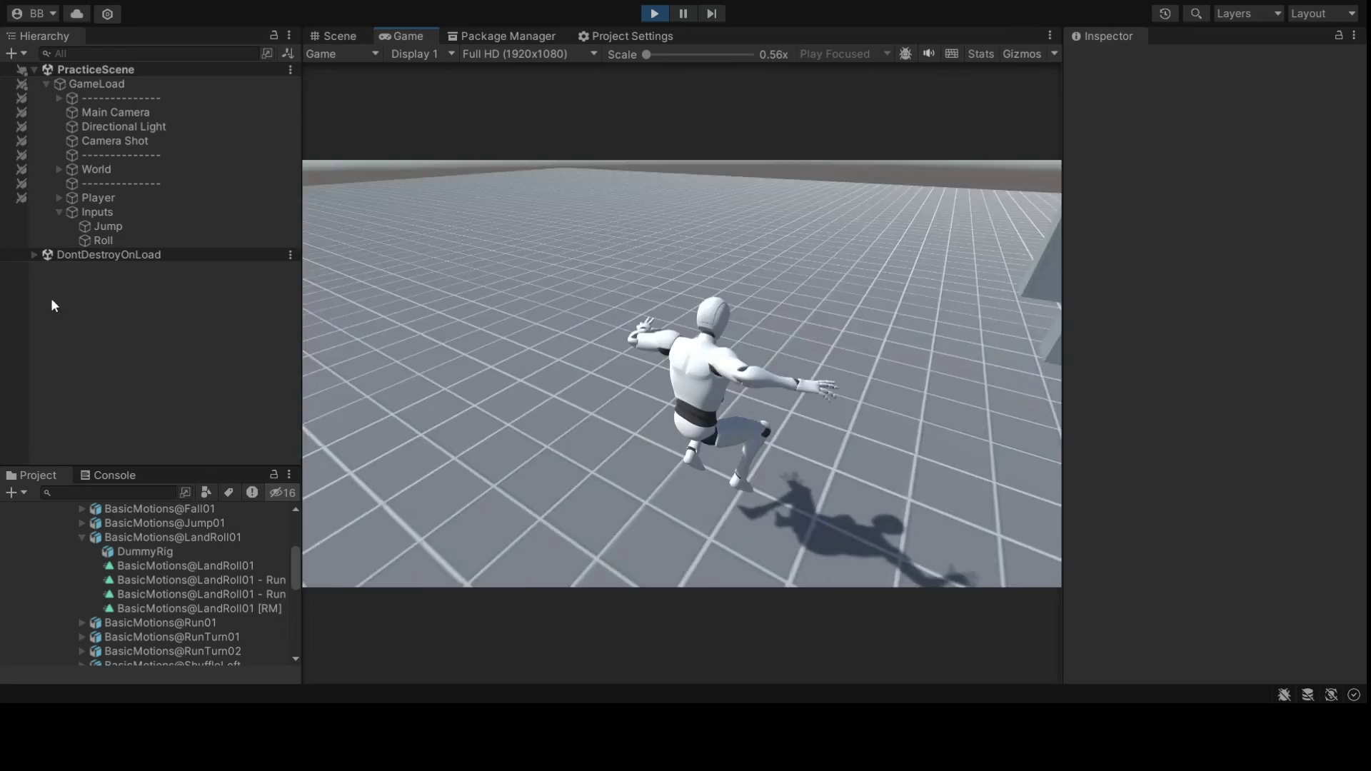
{"action": "key", "text": "space"}
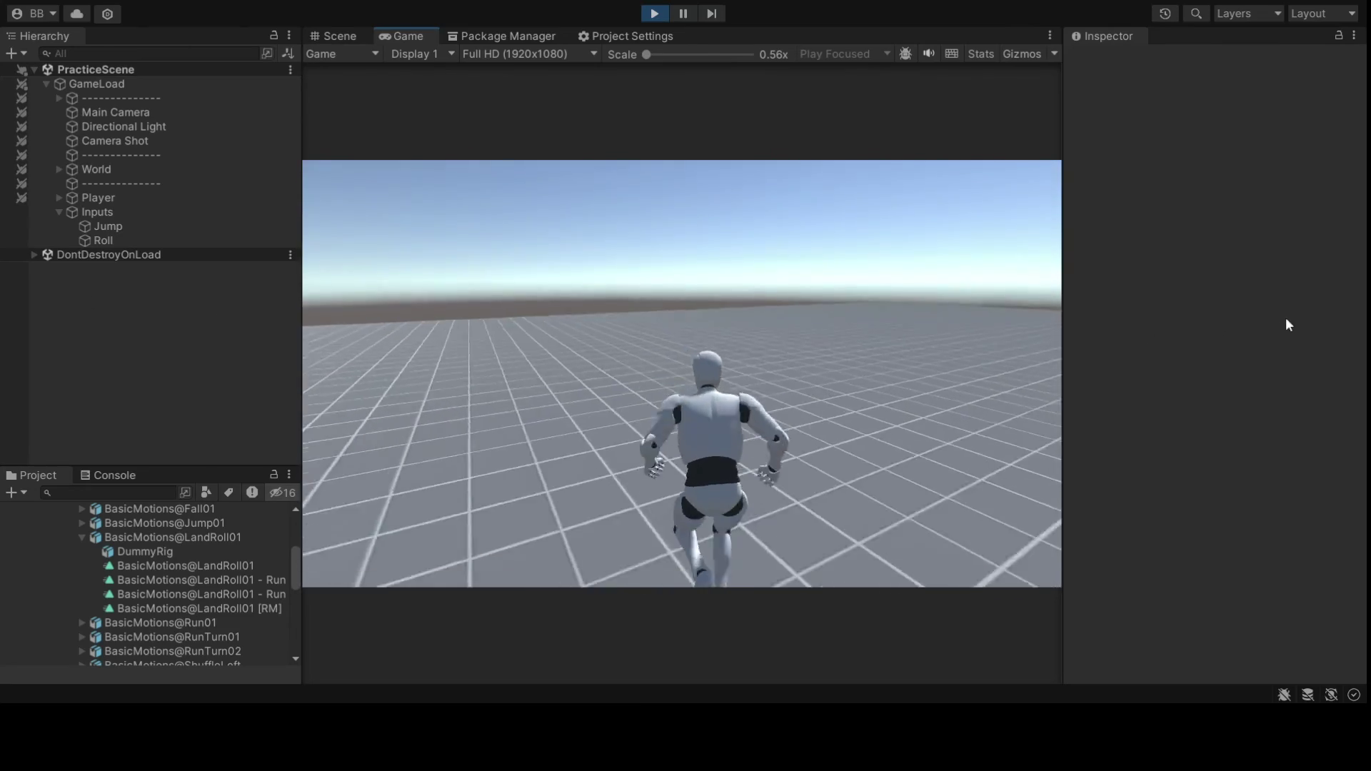